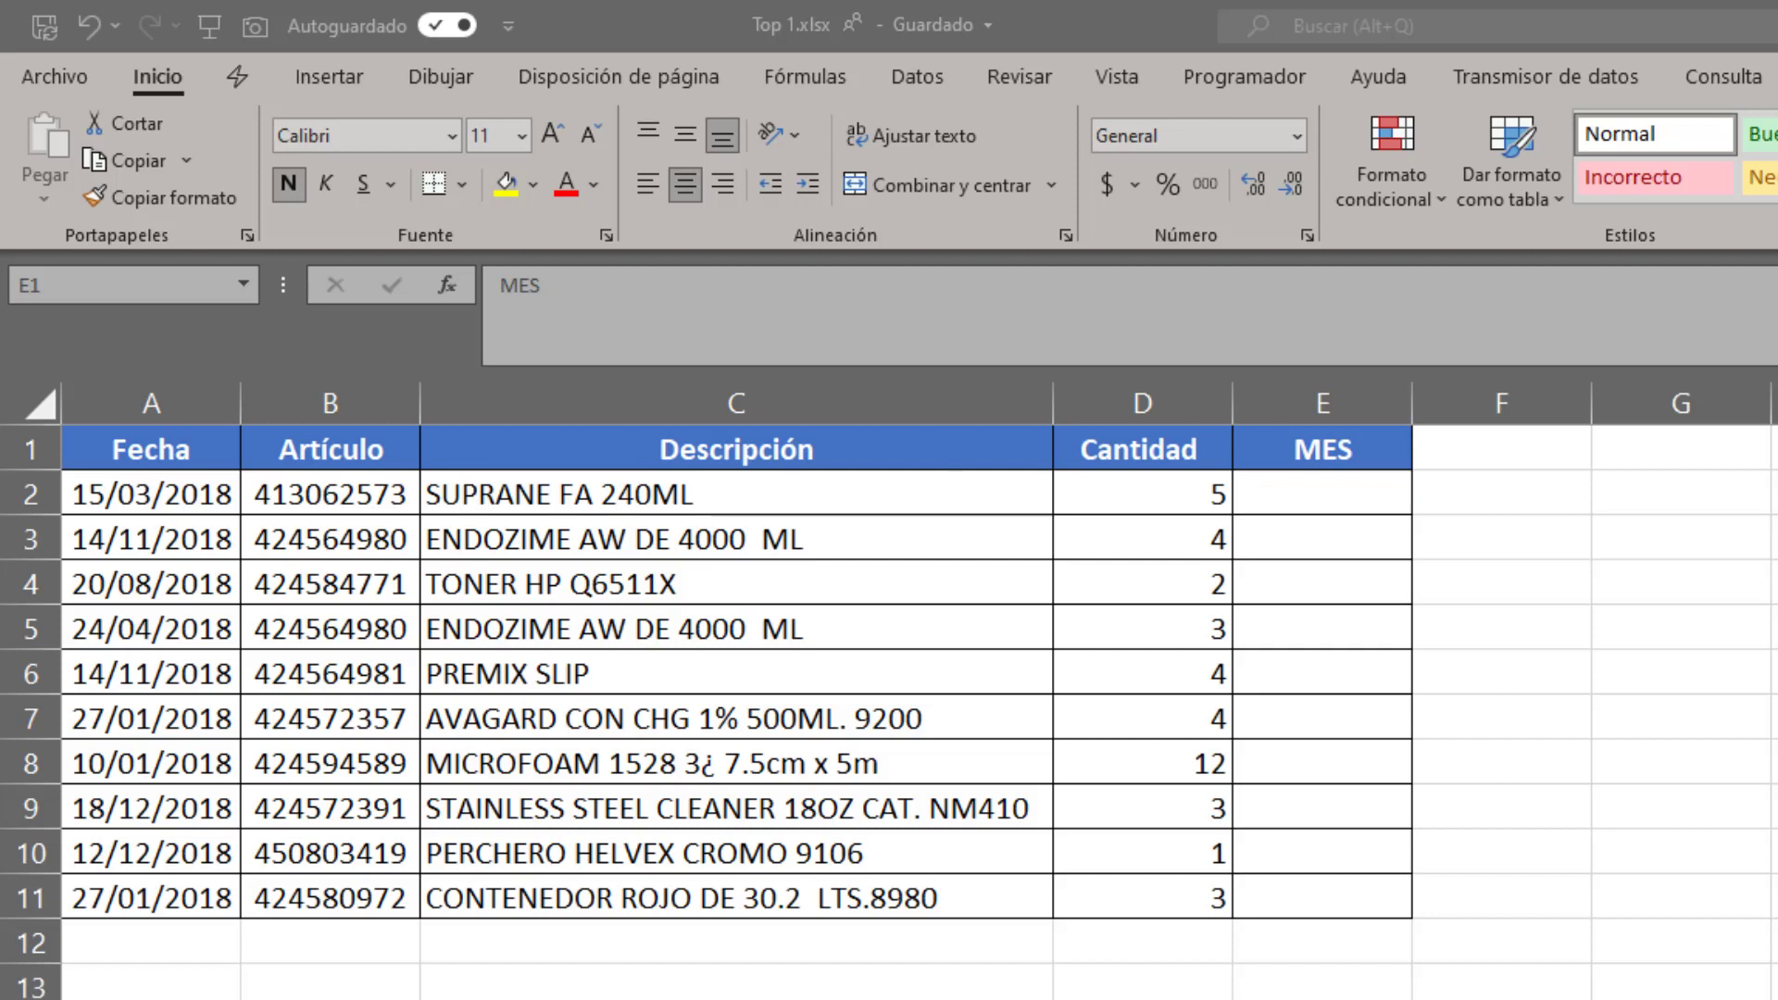
Copy the Fecha dates A2:A11 into MES cells E2:E11, leaving their date format unchanged.
left_click_drag(179, 491, 189, 884)
key("ctrl+c")
key("ctrl+v")
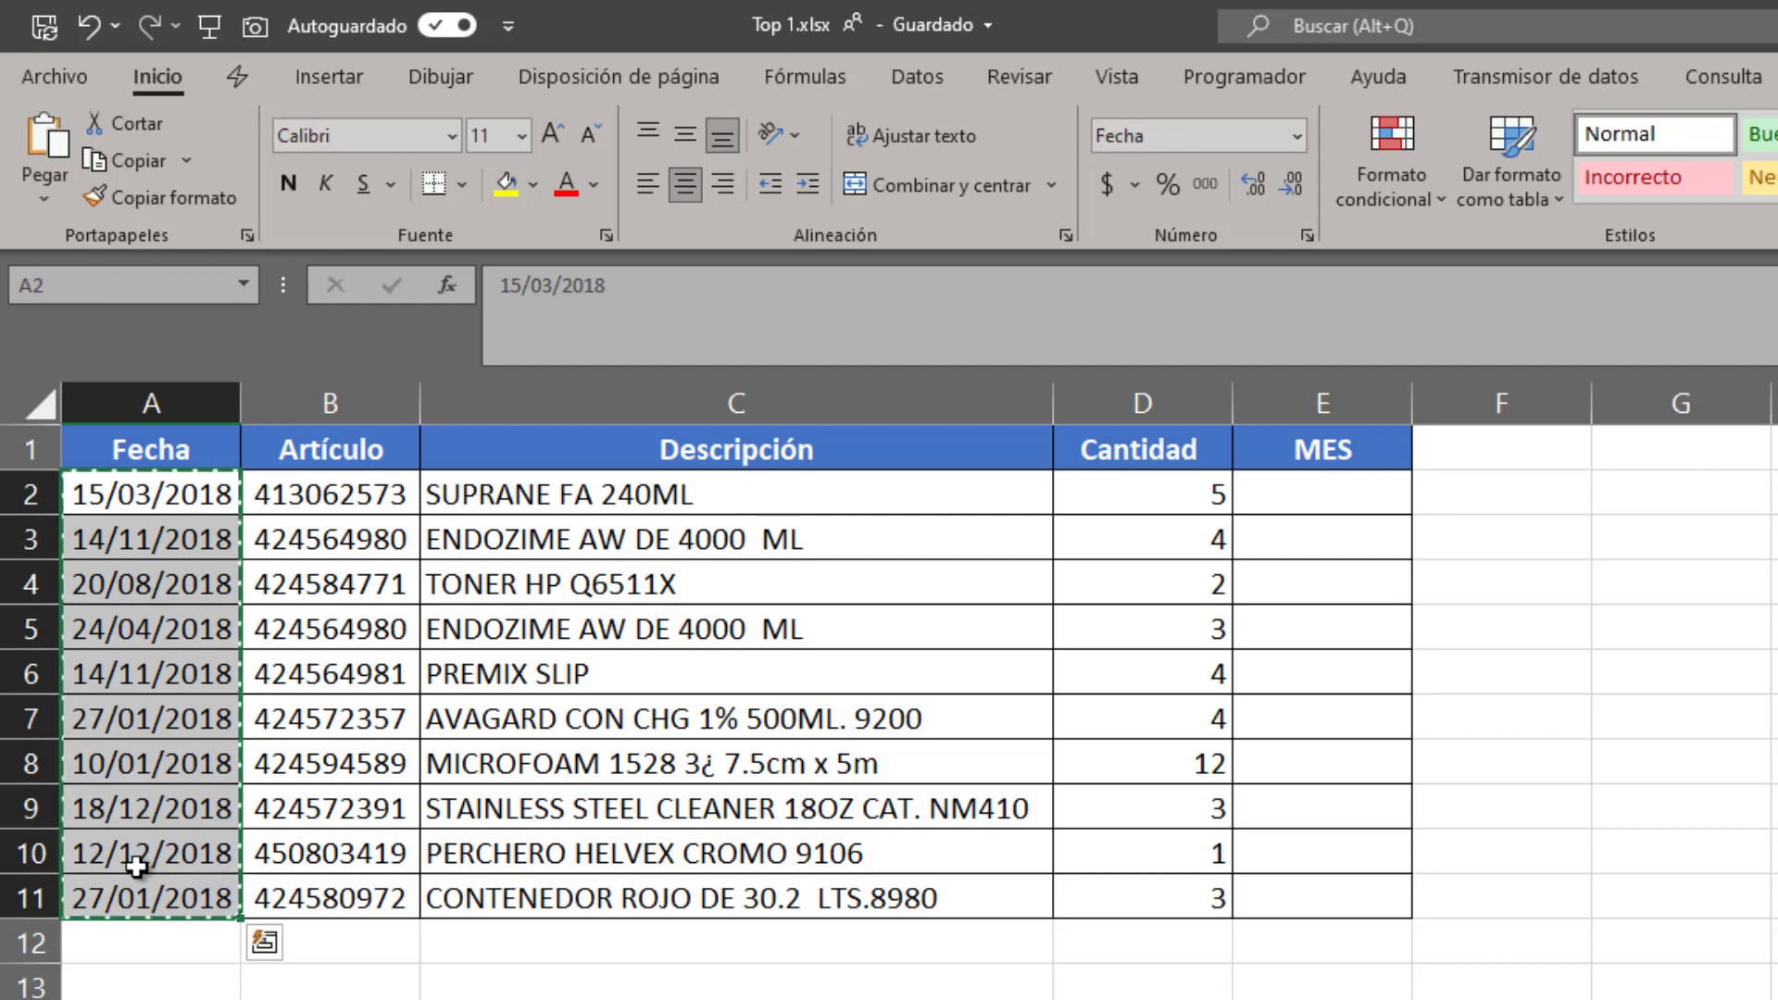
left_click(1354, 498)
key("ctrl+v")
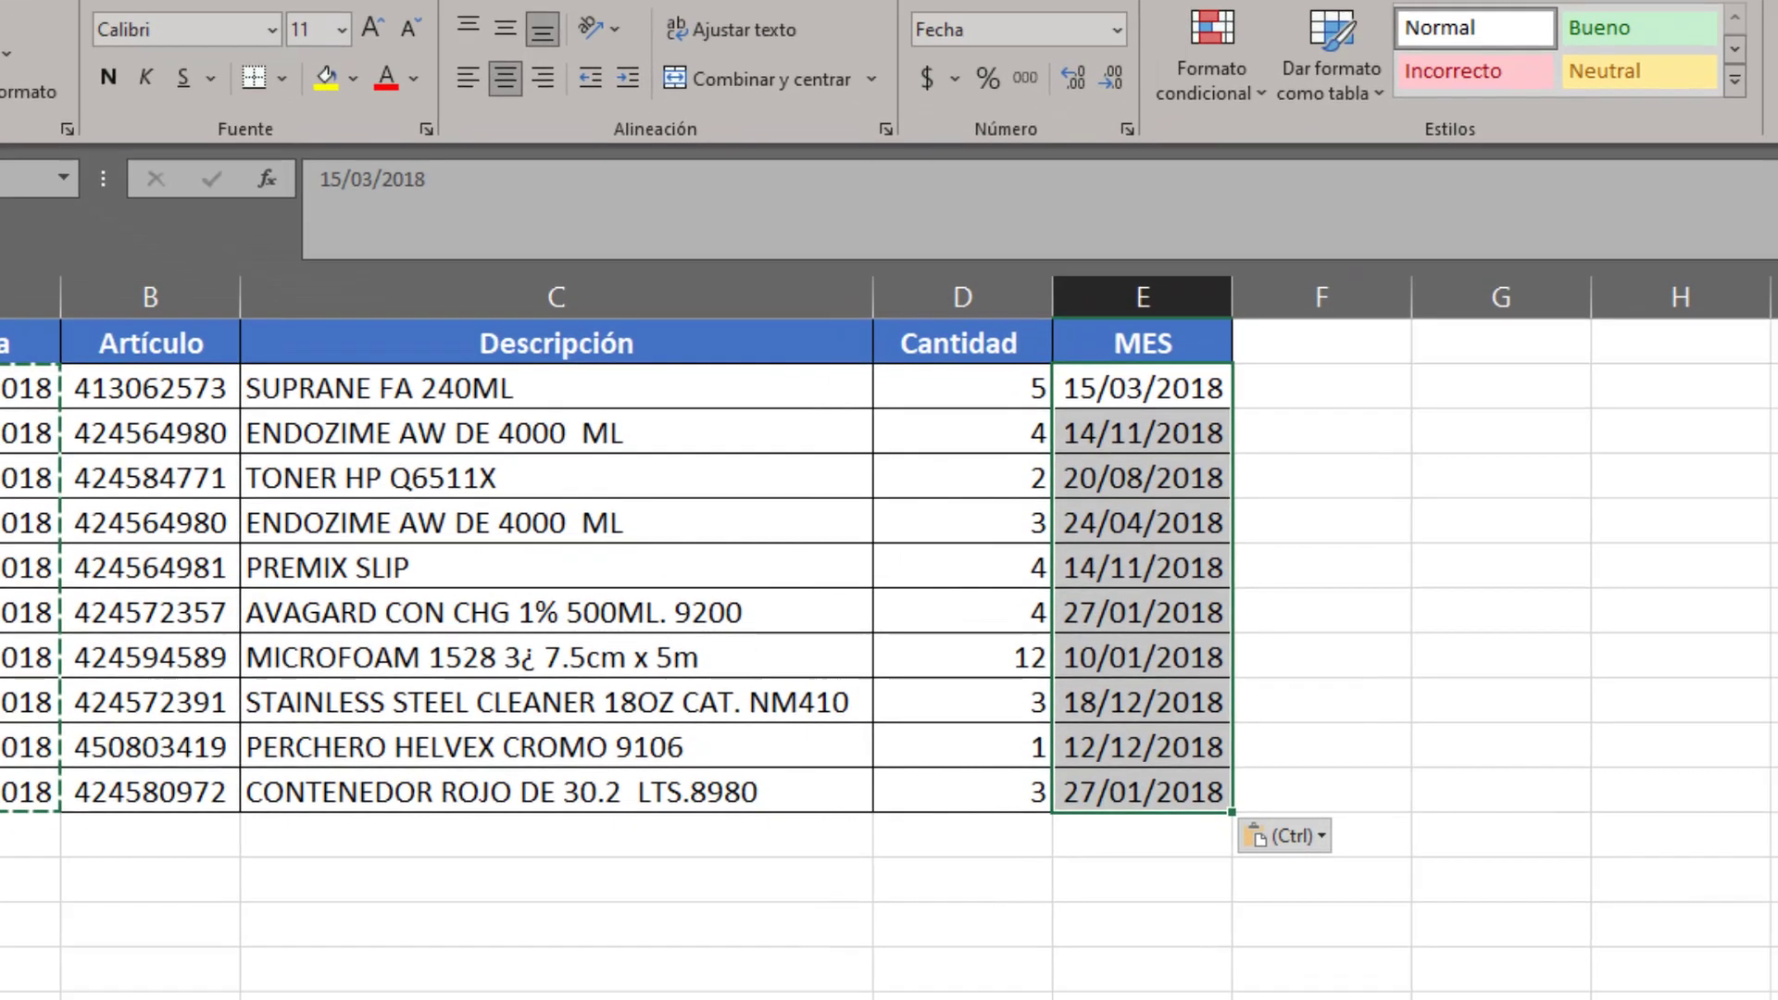
key("ctrl+1")
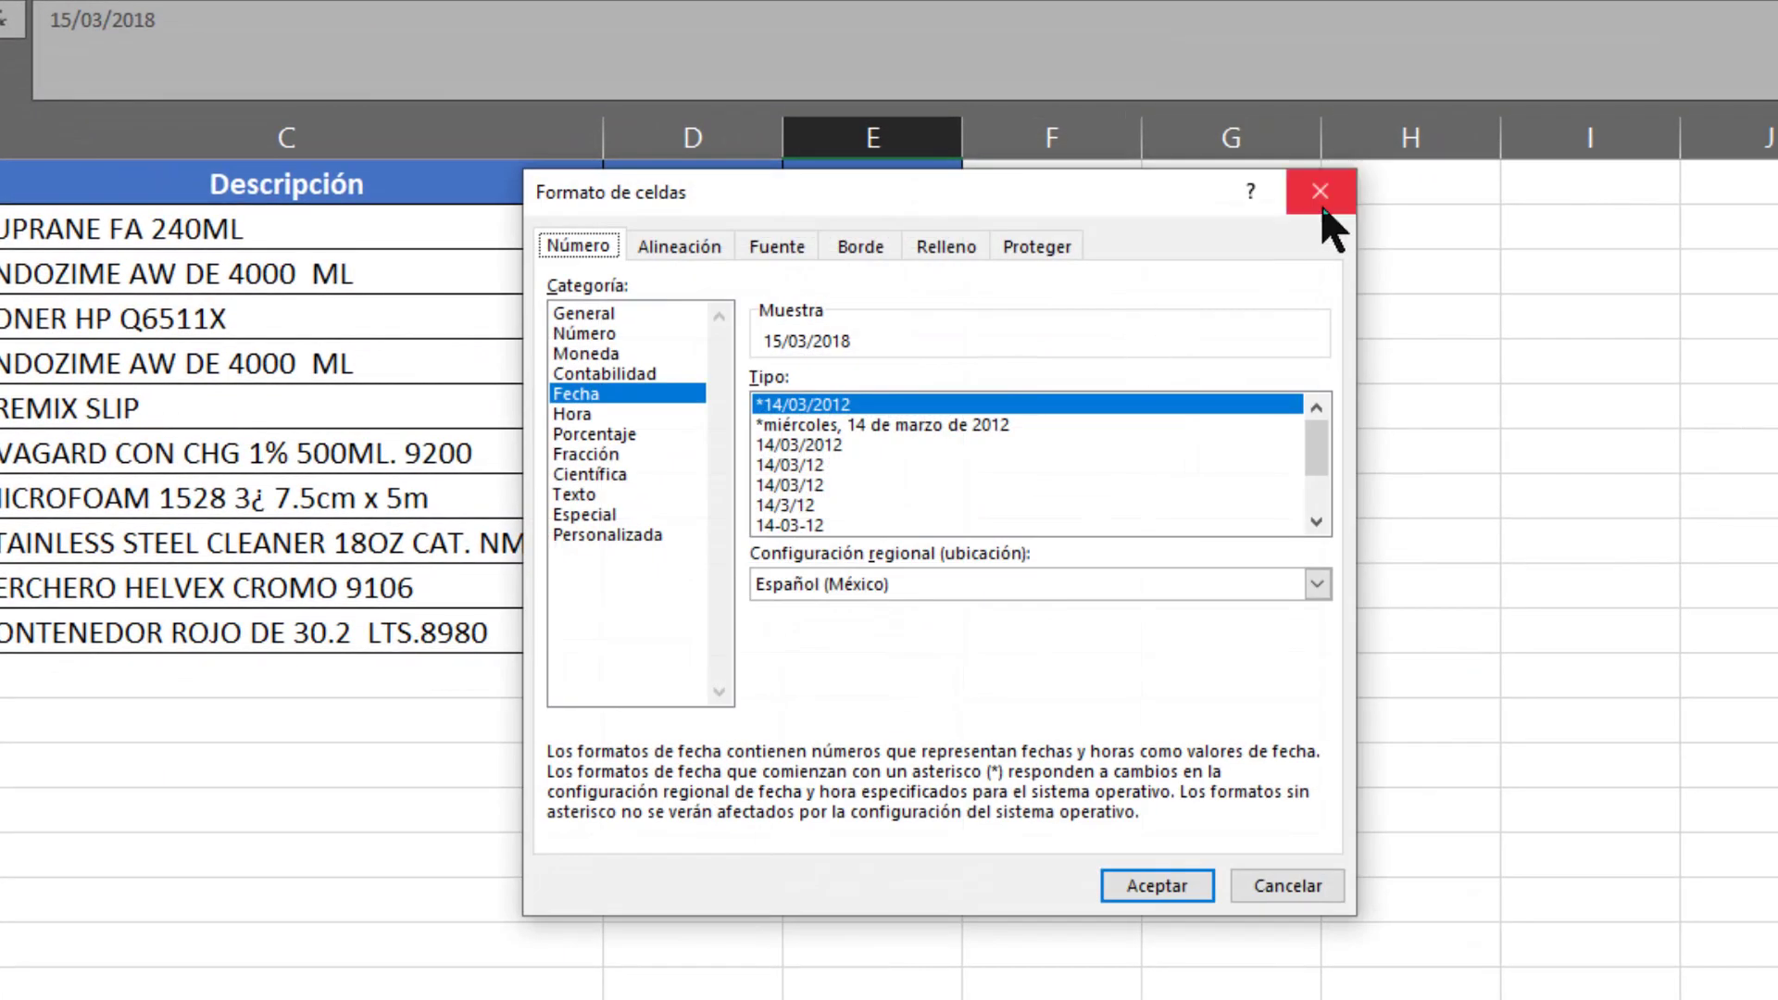
left_click(1320, 202)
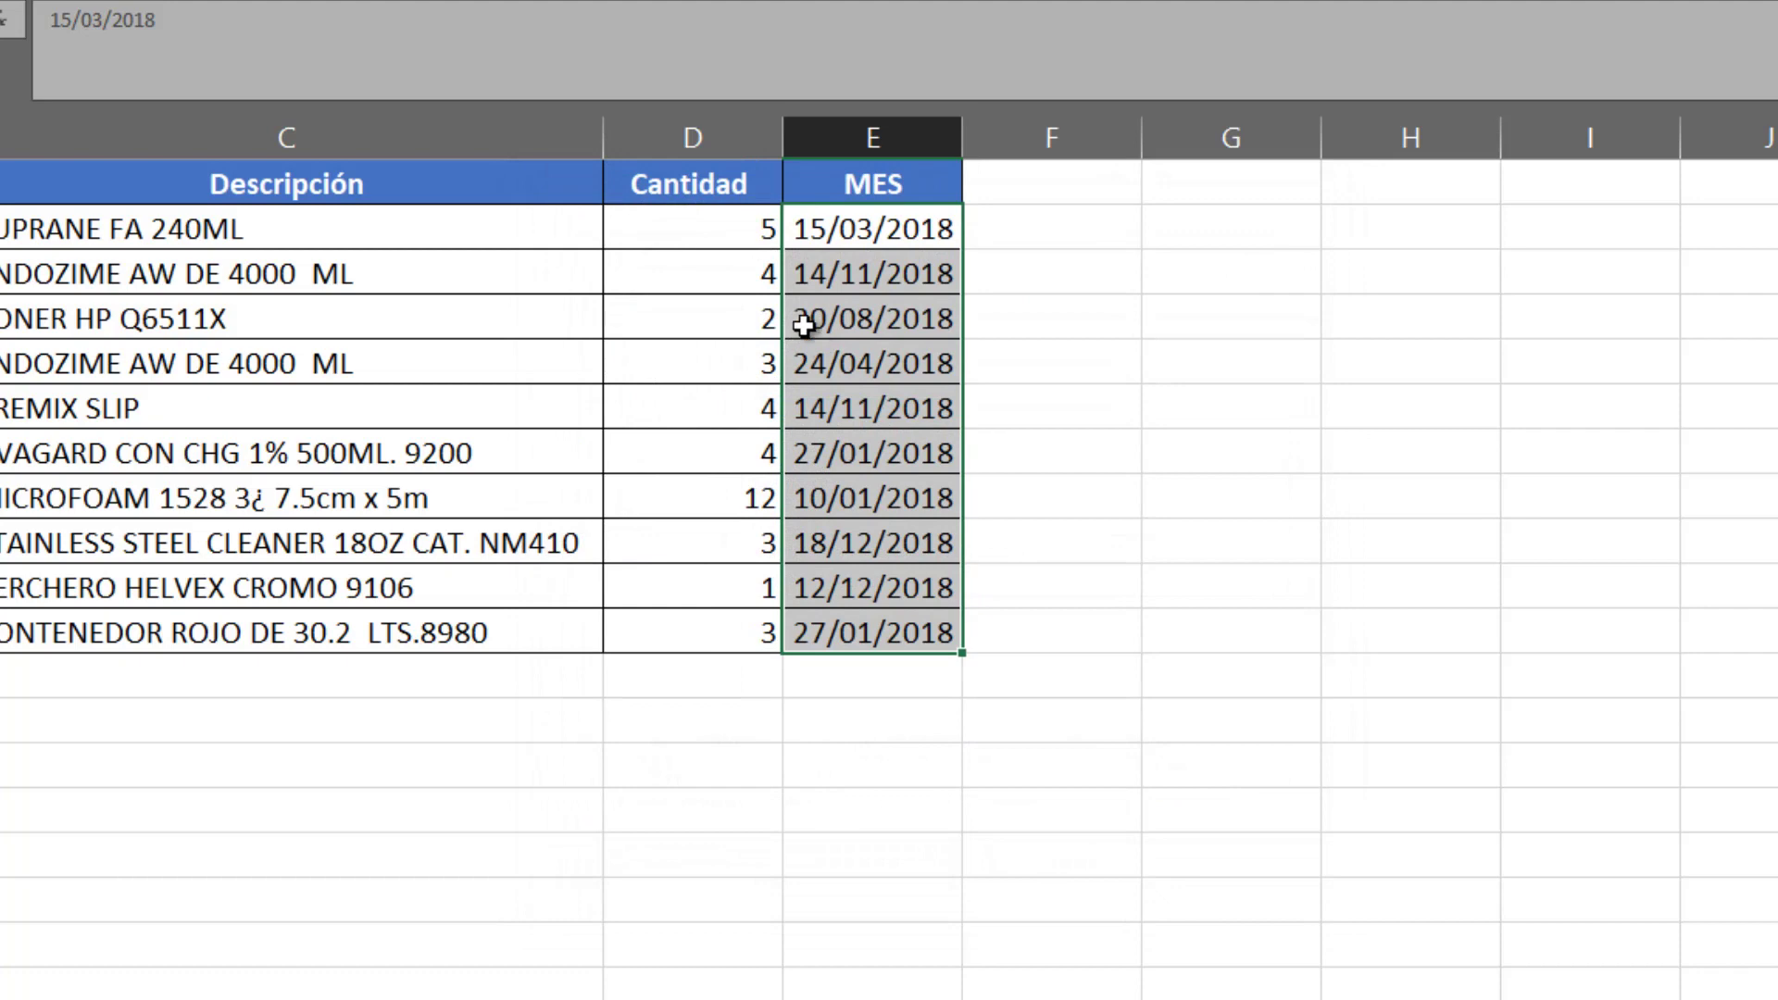
Open Formato de celdas for the MES dates on the Personalizada category showing dd/mm/aaaa.
right_click(829, 285)
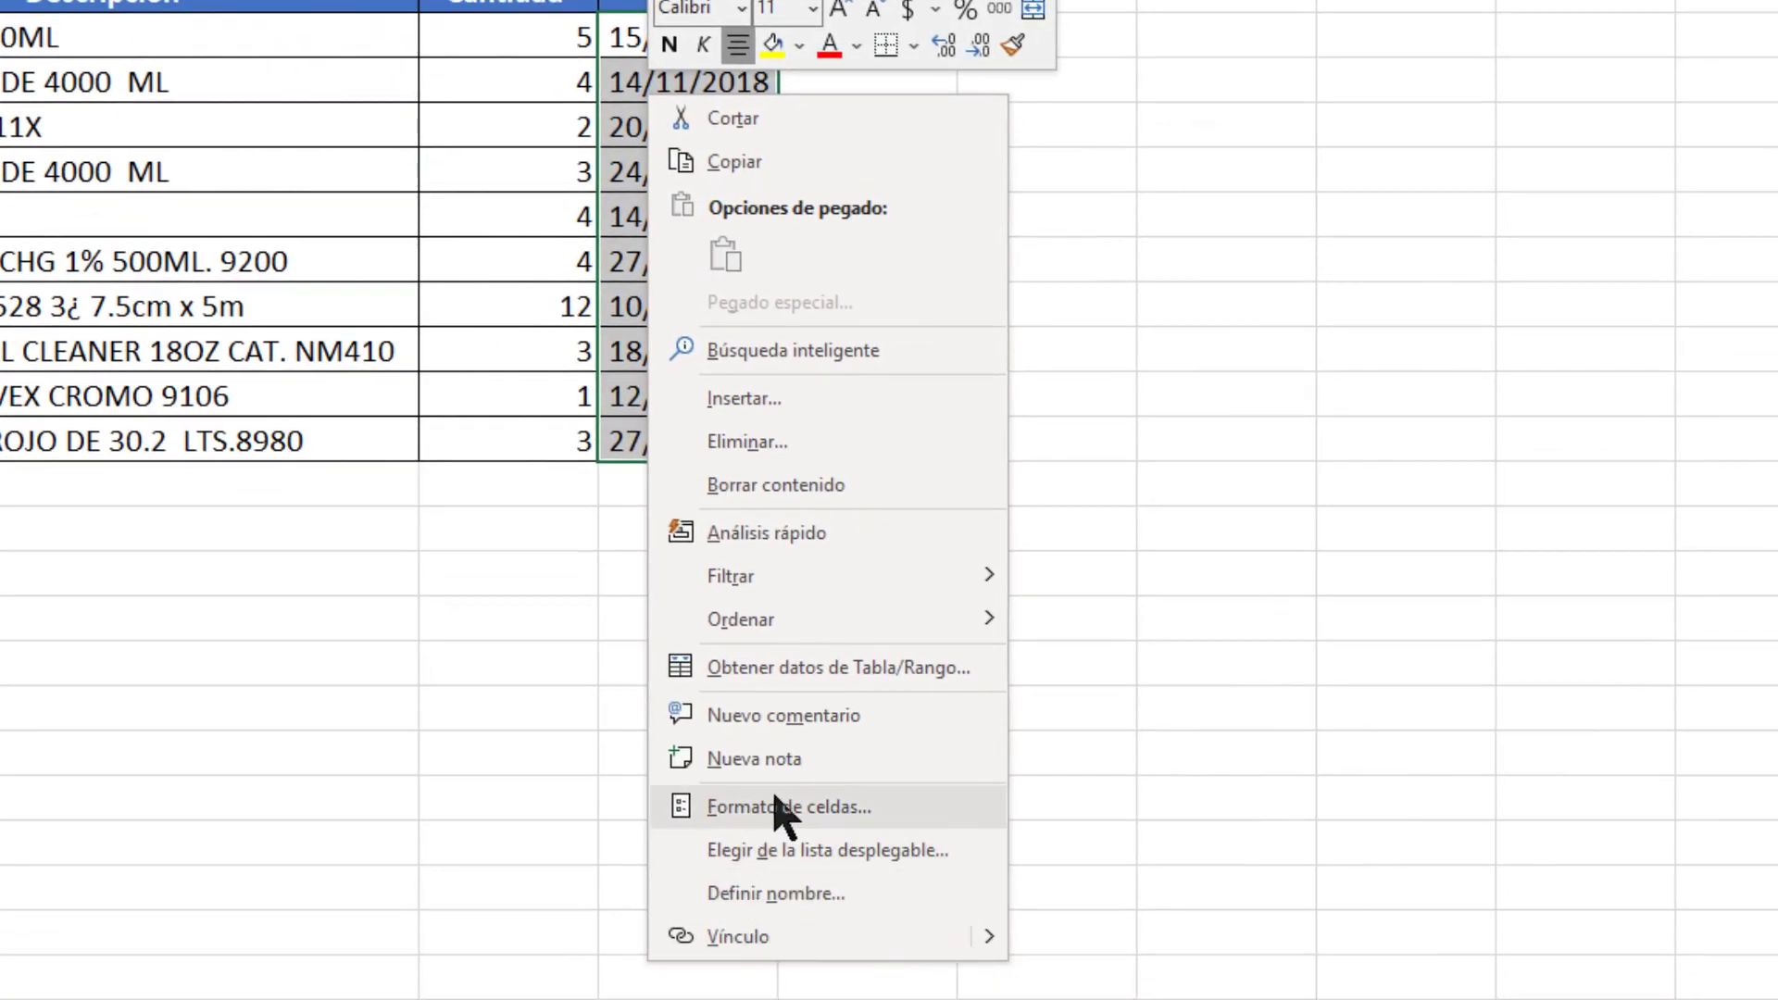
left_click(786, 807)
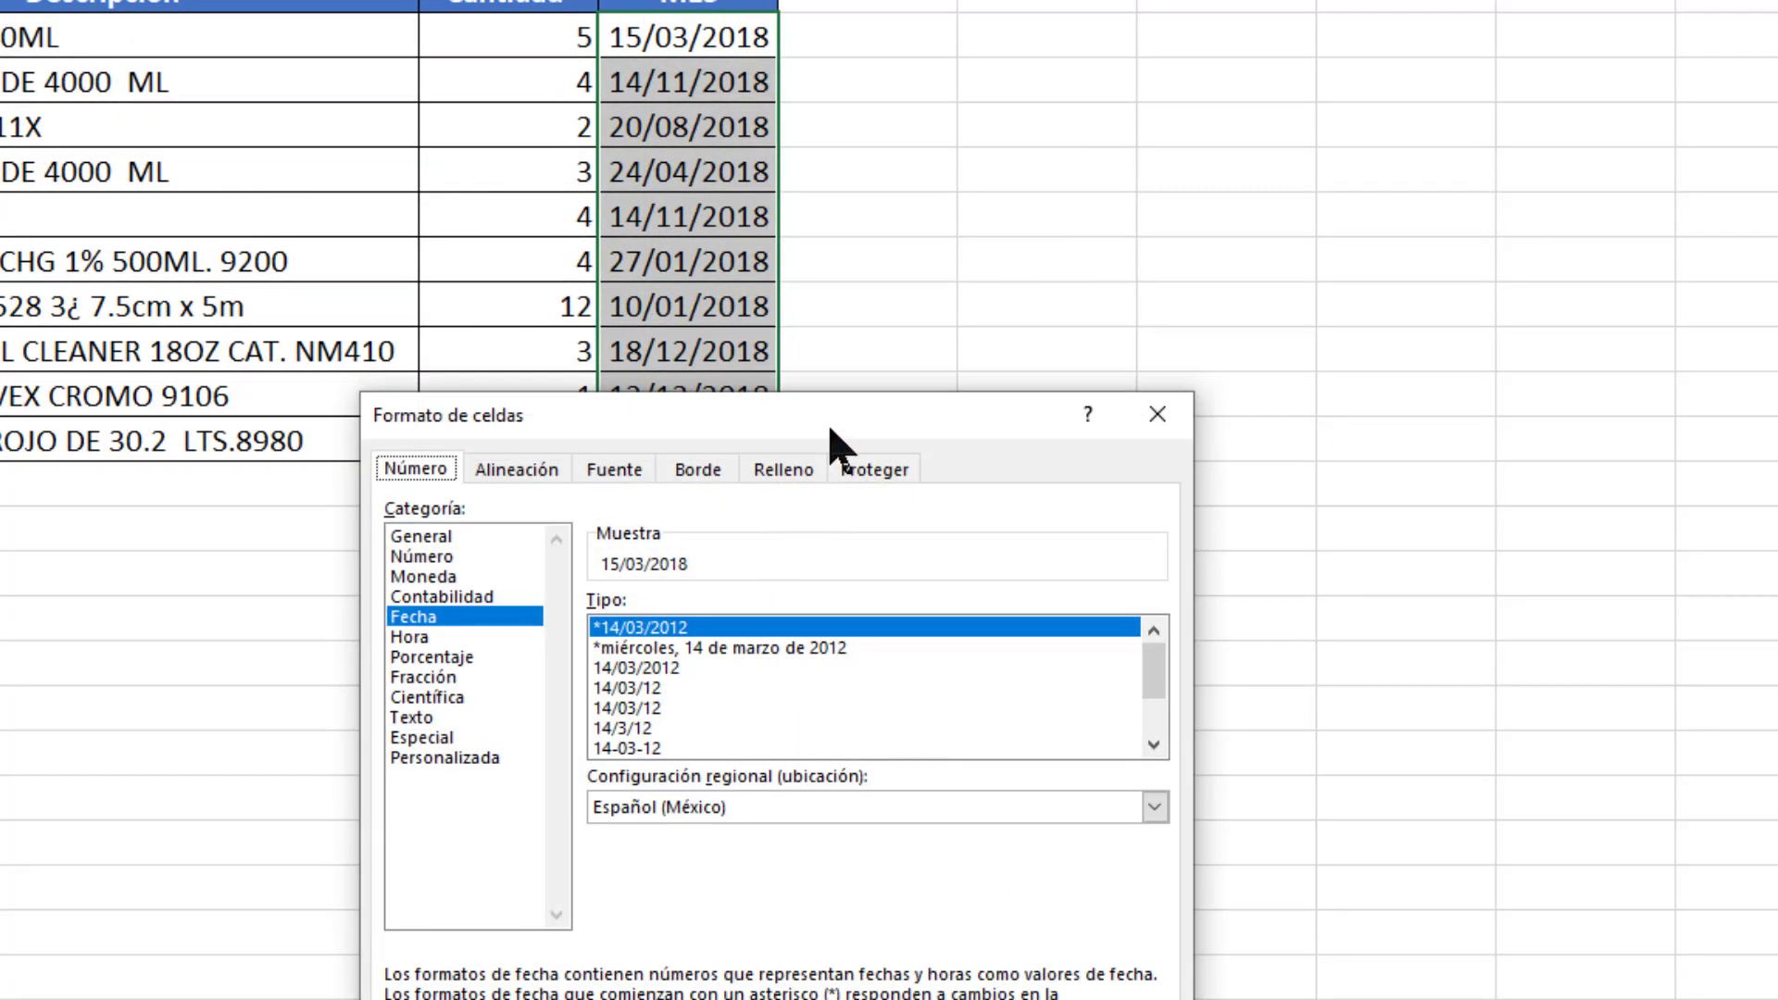
left_click_drag(722, 417, 1201, 64)
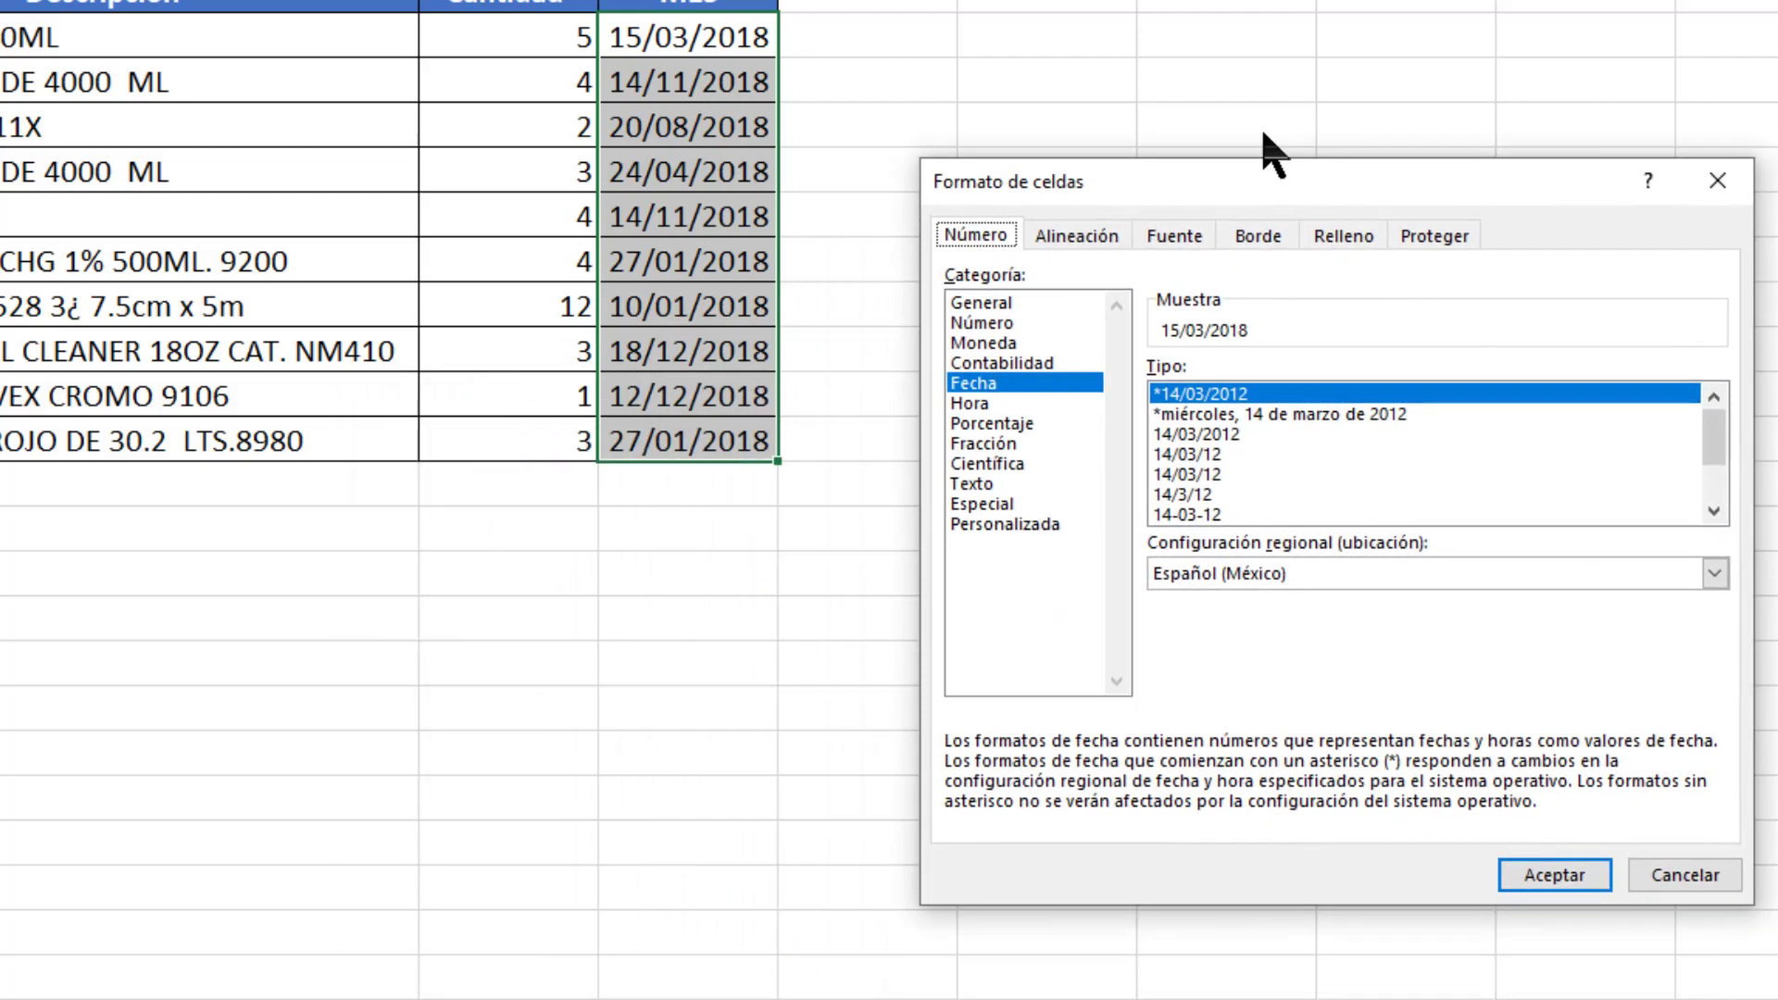
left_click(904, 378)
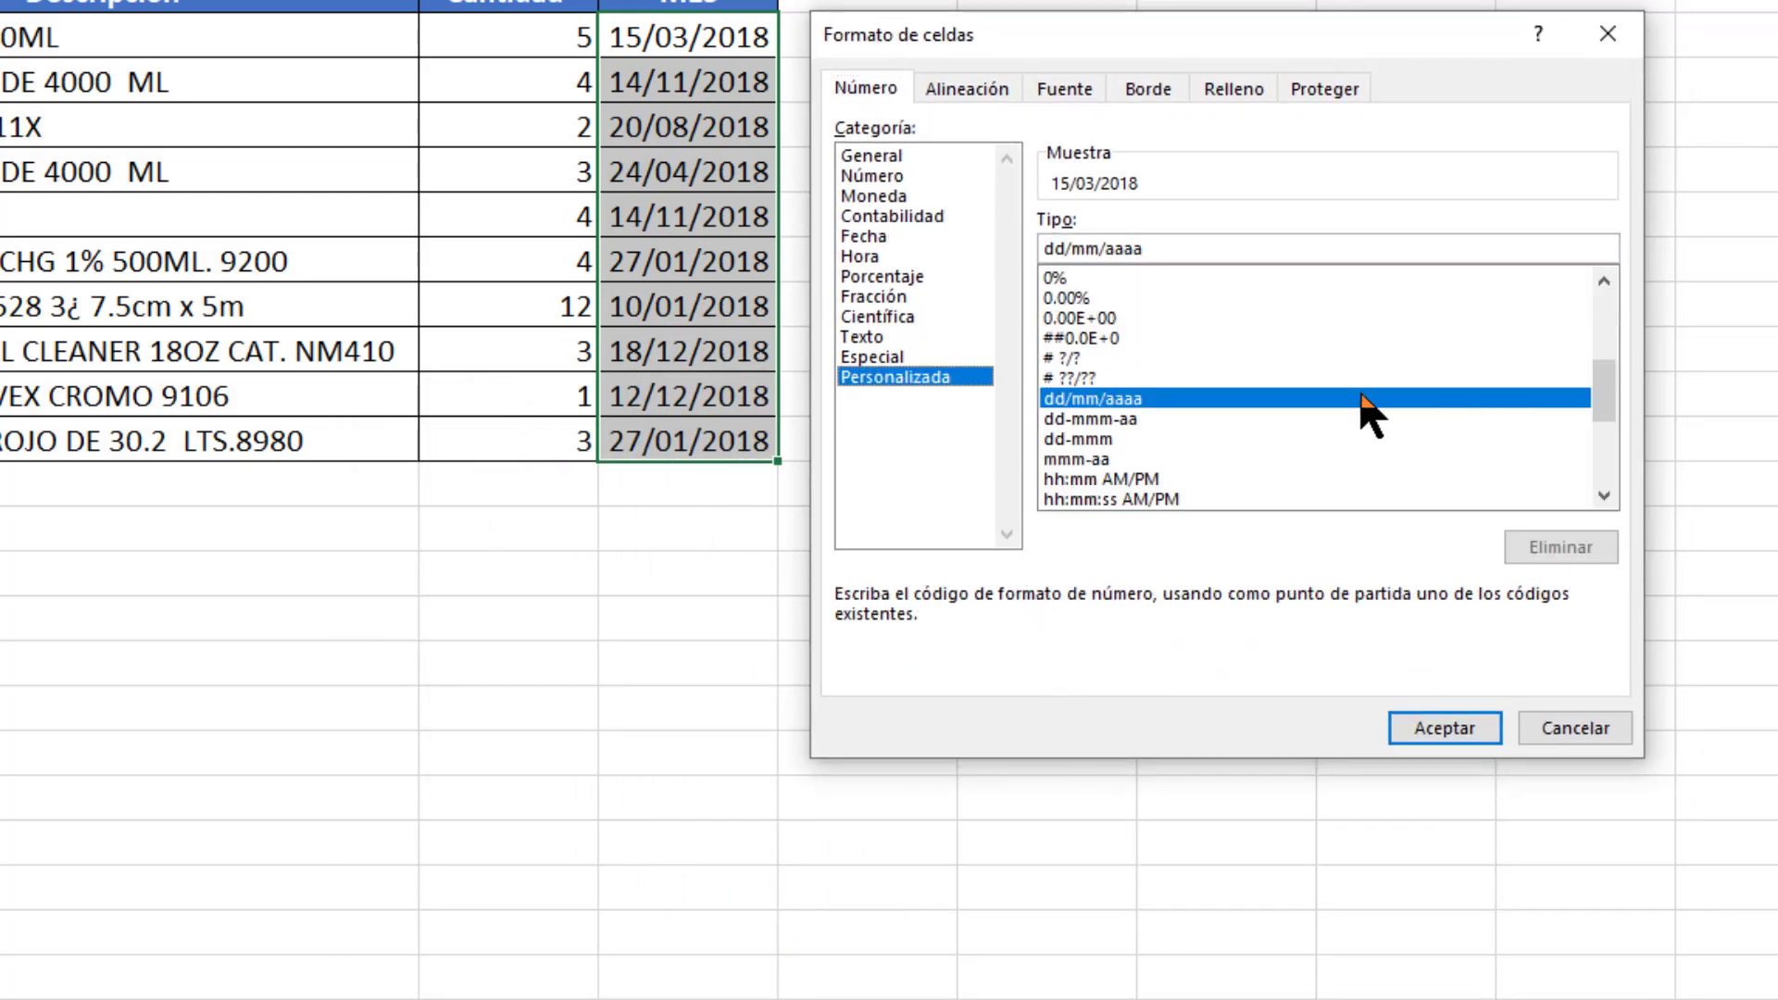
scroll(1616, 407, "down", 1)
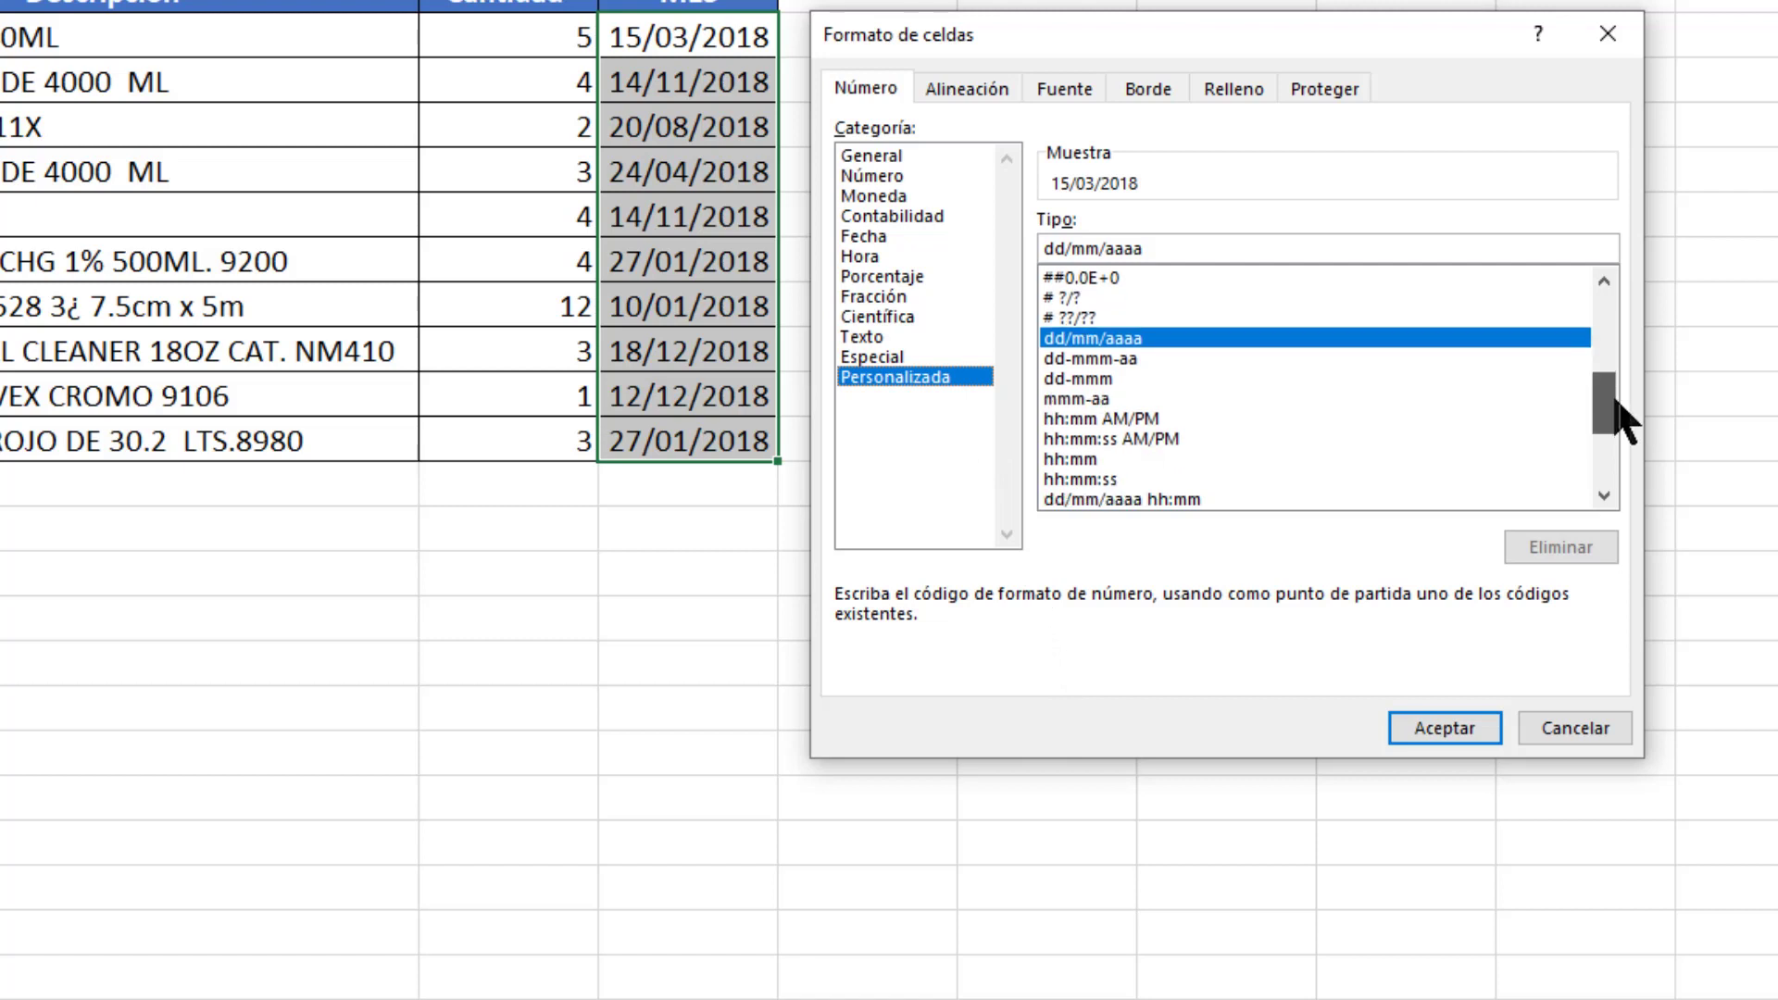
mouse_move(1617, 400)
left_mouse_down()
mouse_move(1612, 495)
mouse_move(1630, 453)
left_mouse_up()
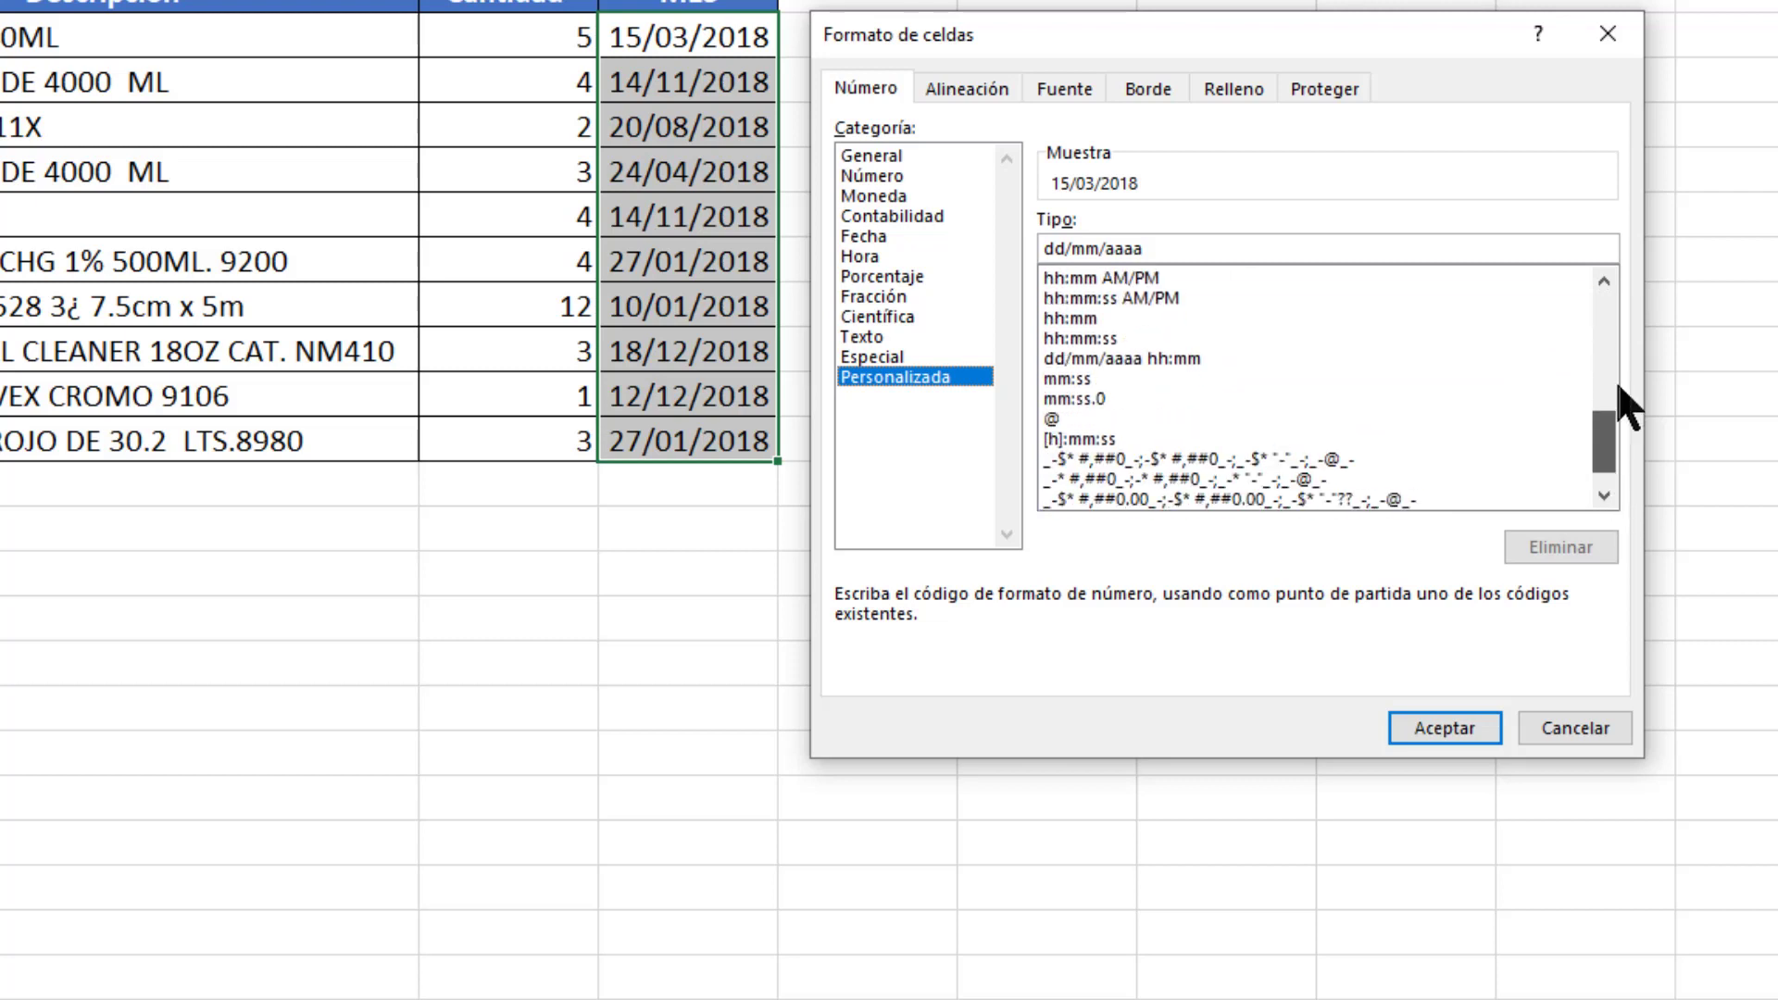
left_click_drag(1630, 454, 1508, 317)
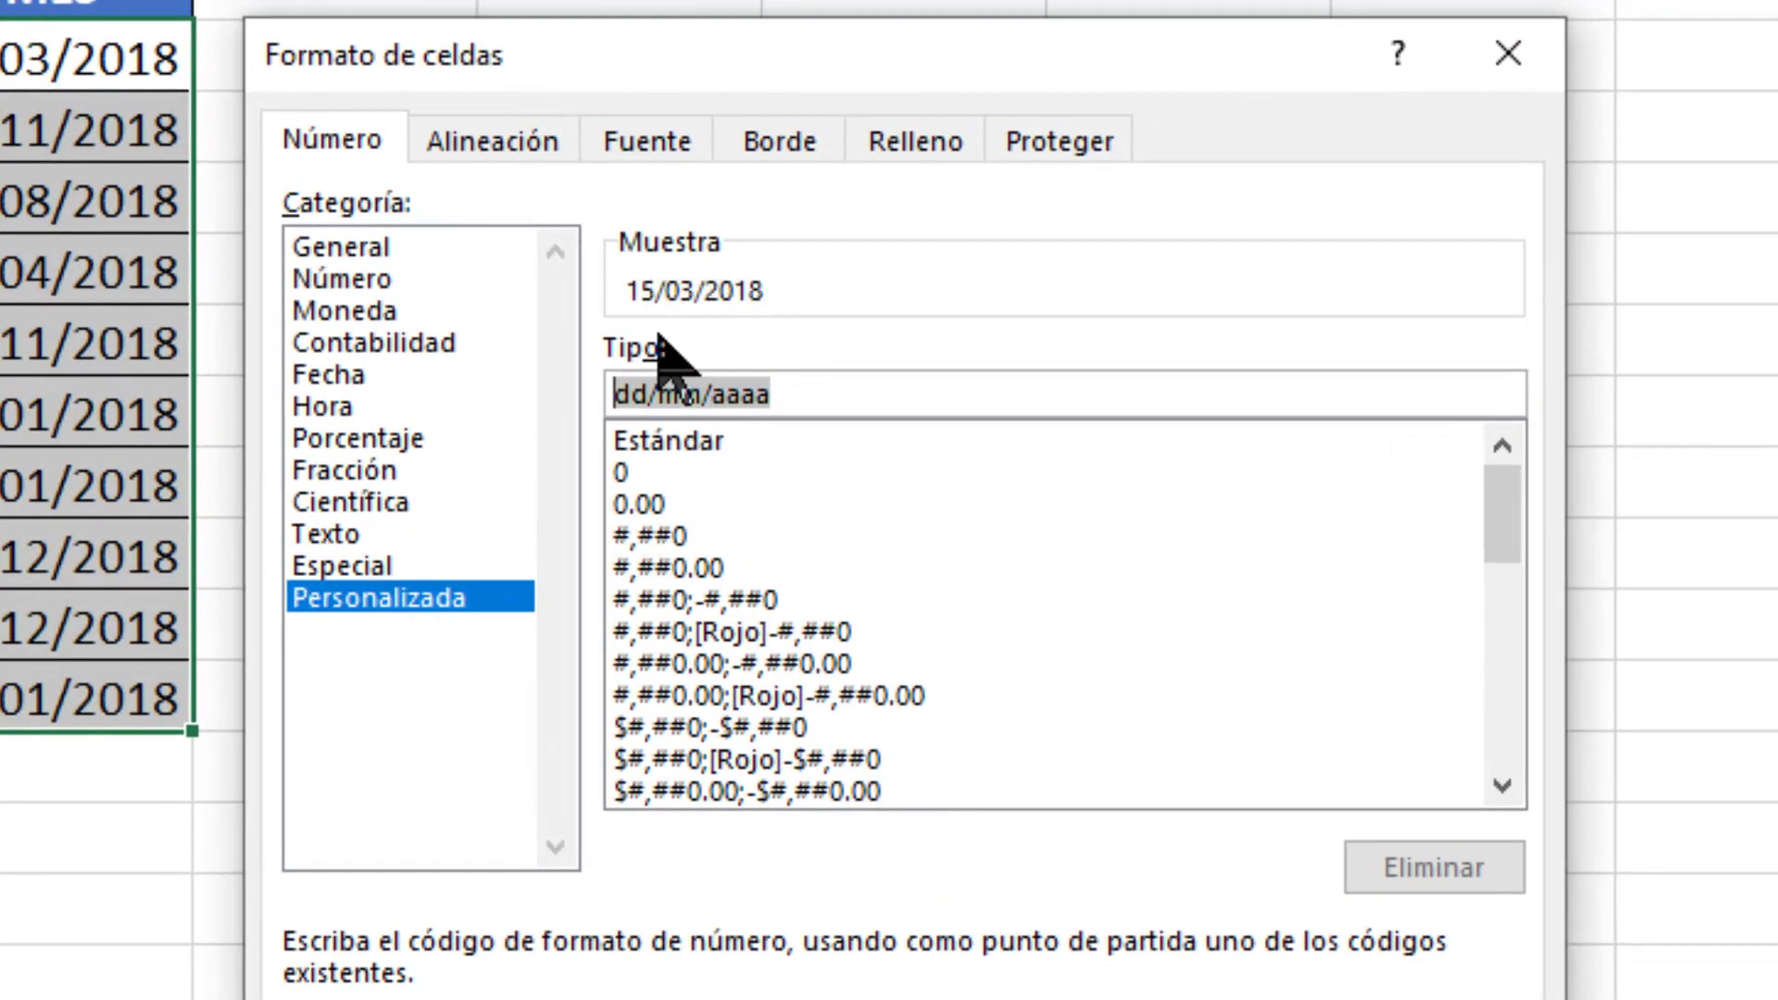
Apply the custom format mmmm to show month names, then clear E2:E11.
left_click(929, 396)
key("shift+Home")
key("BackSpace")
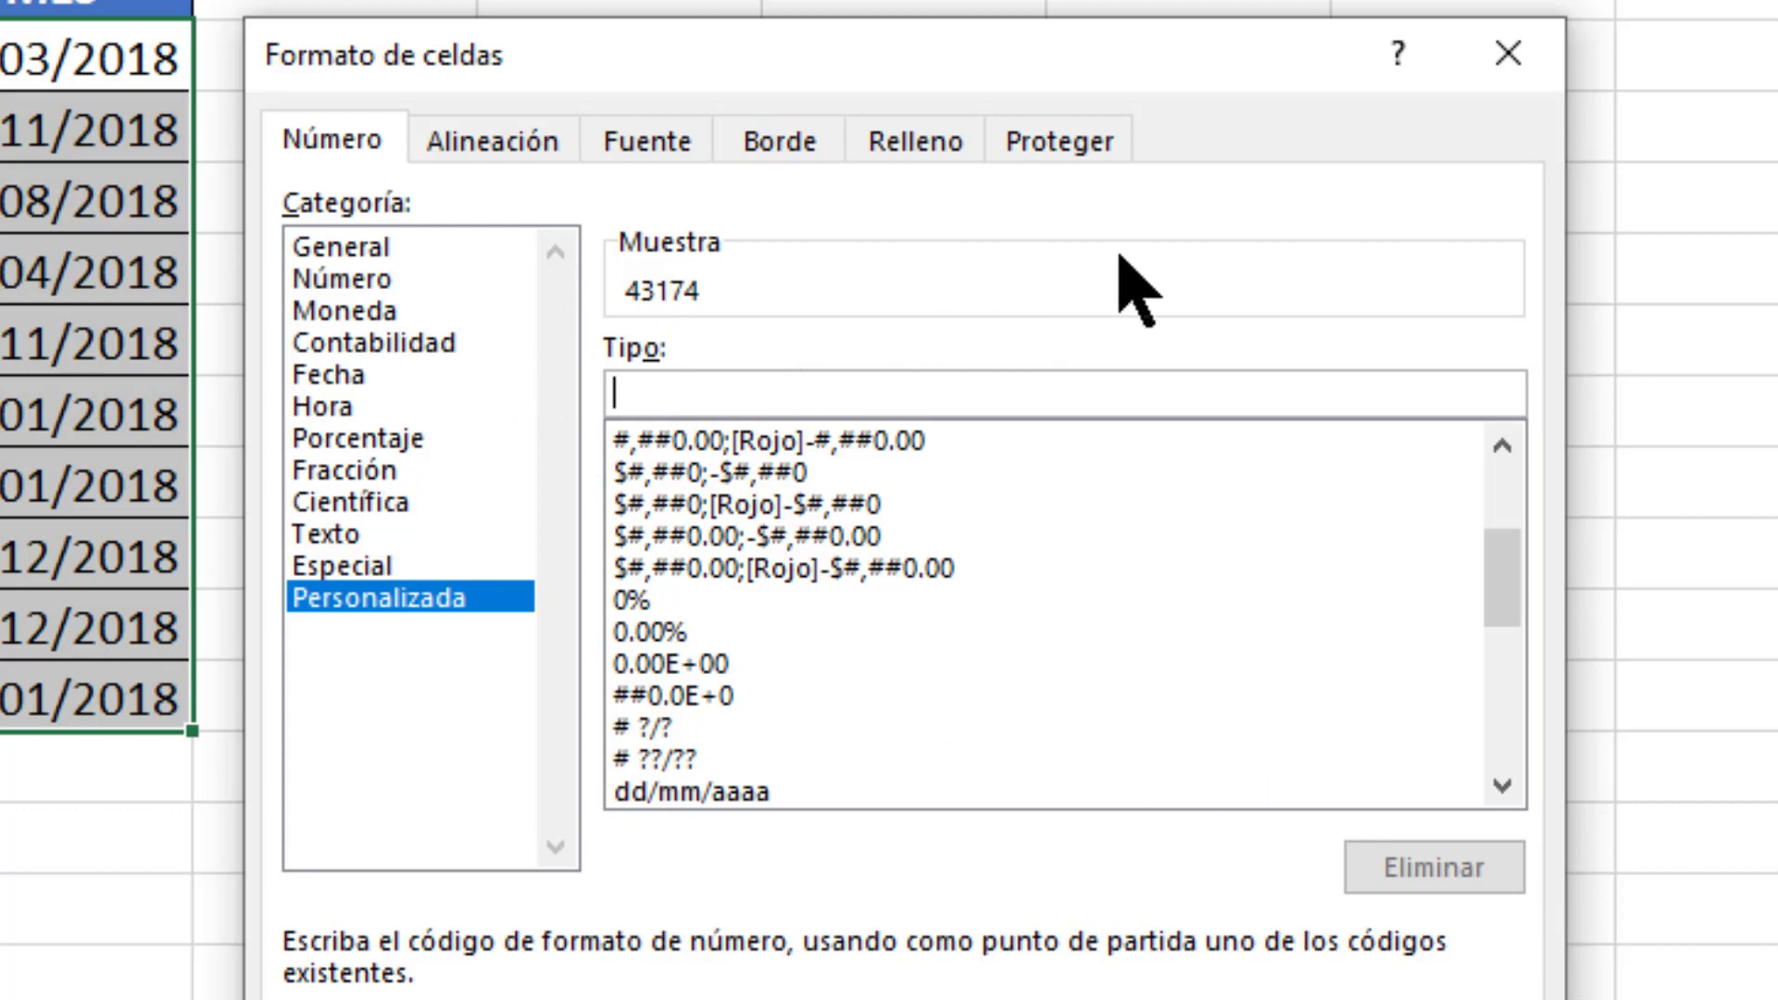
type("M")
key("BackSpace")
type("m")
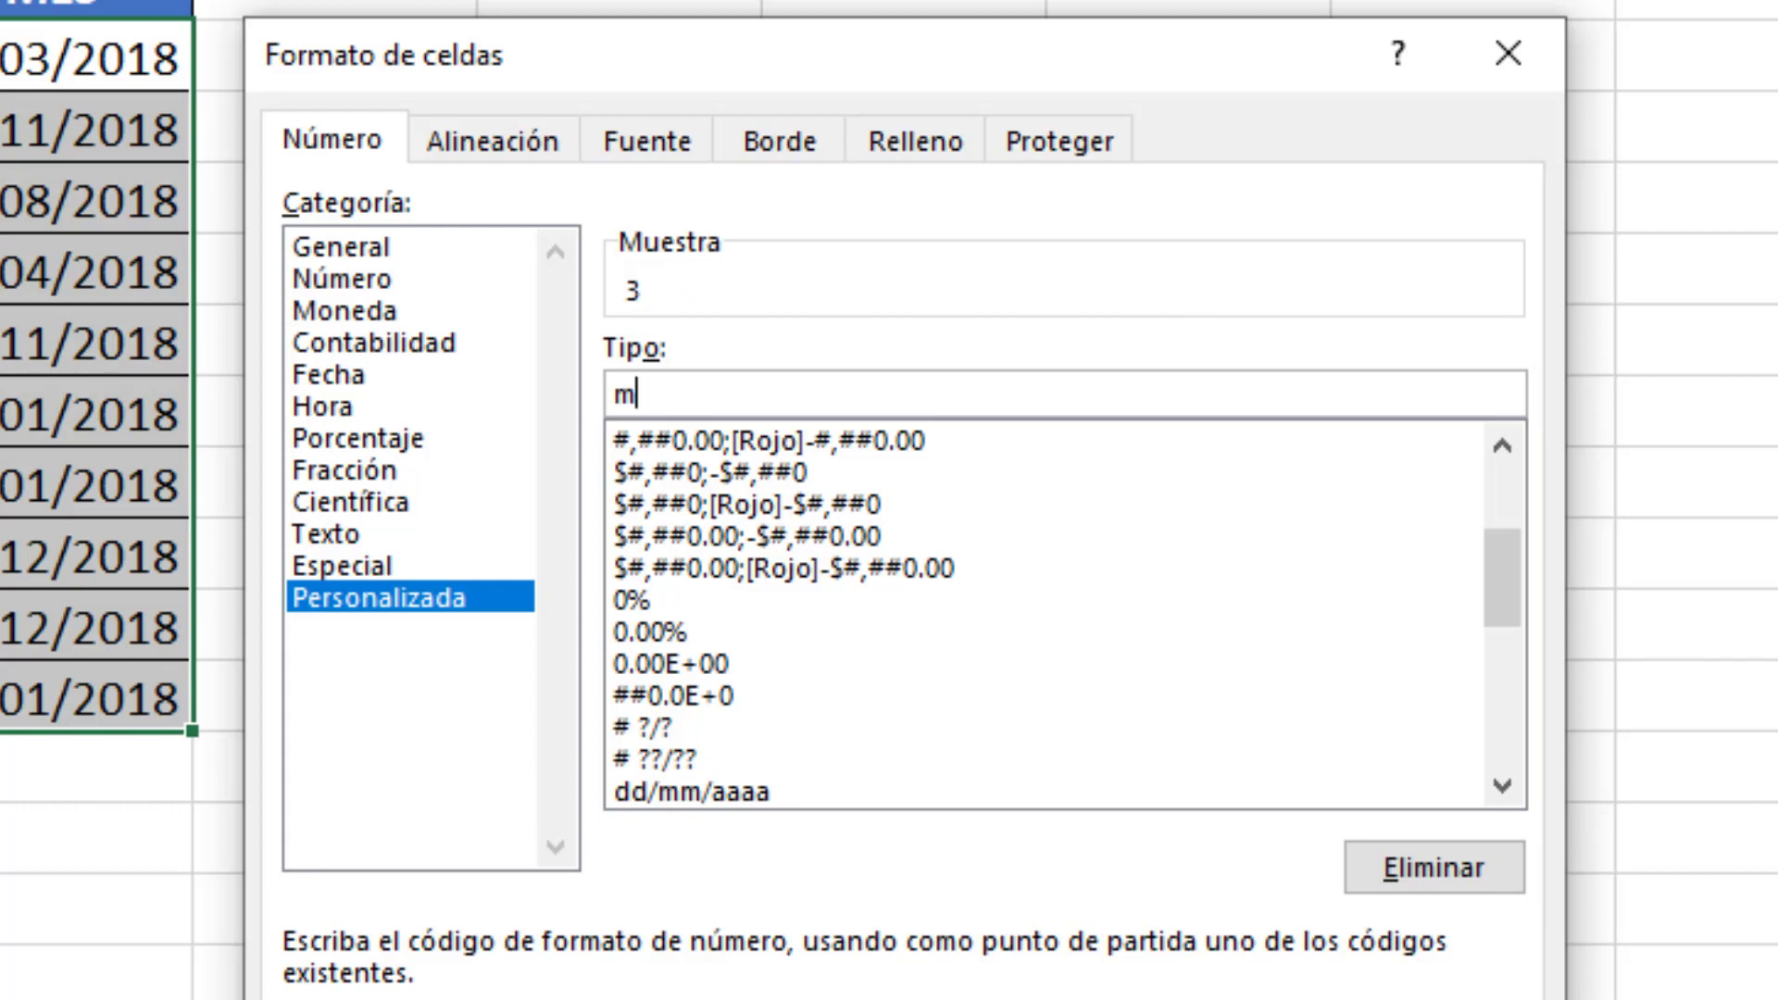
type("m")
type("m")
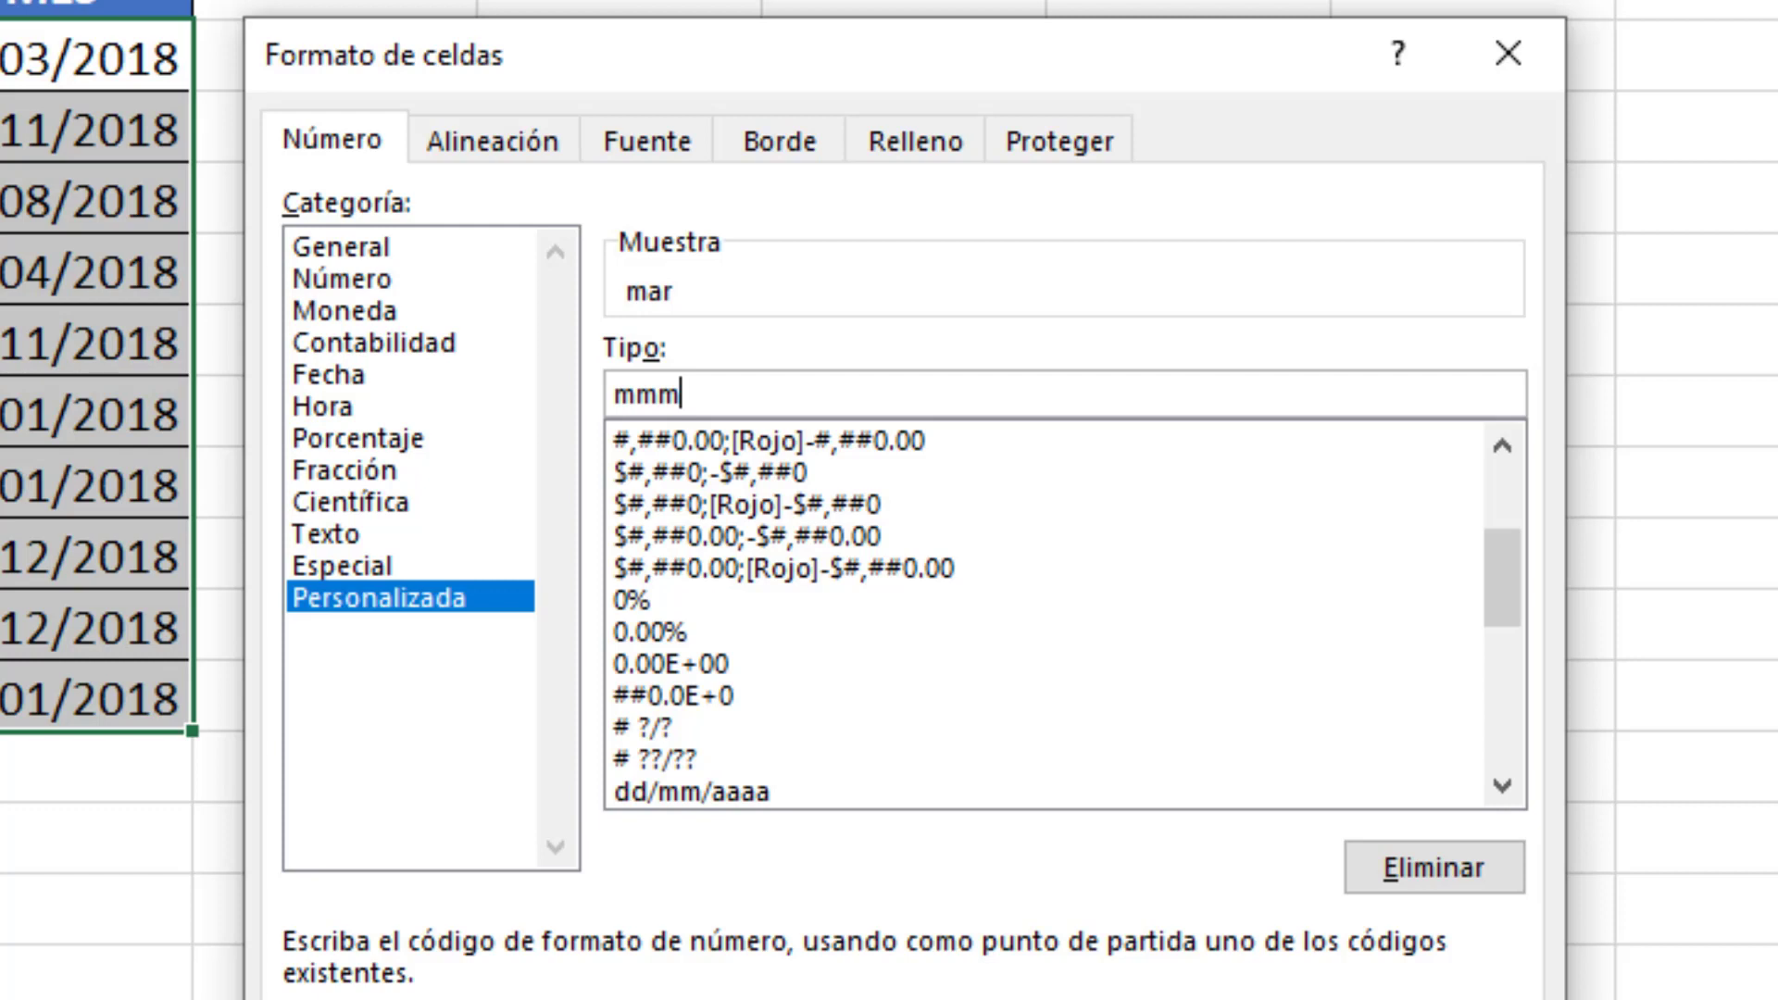
type("m")
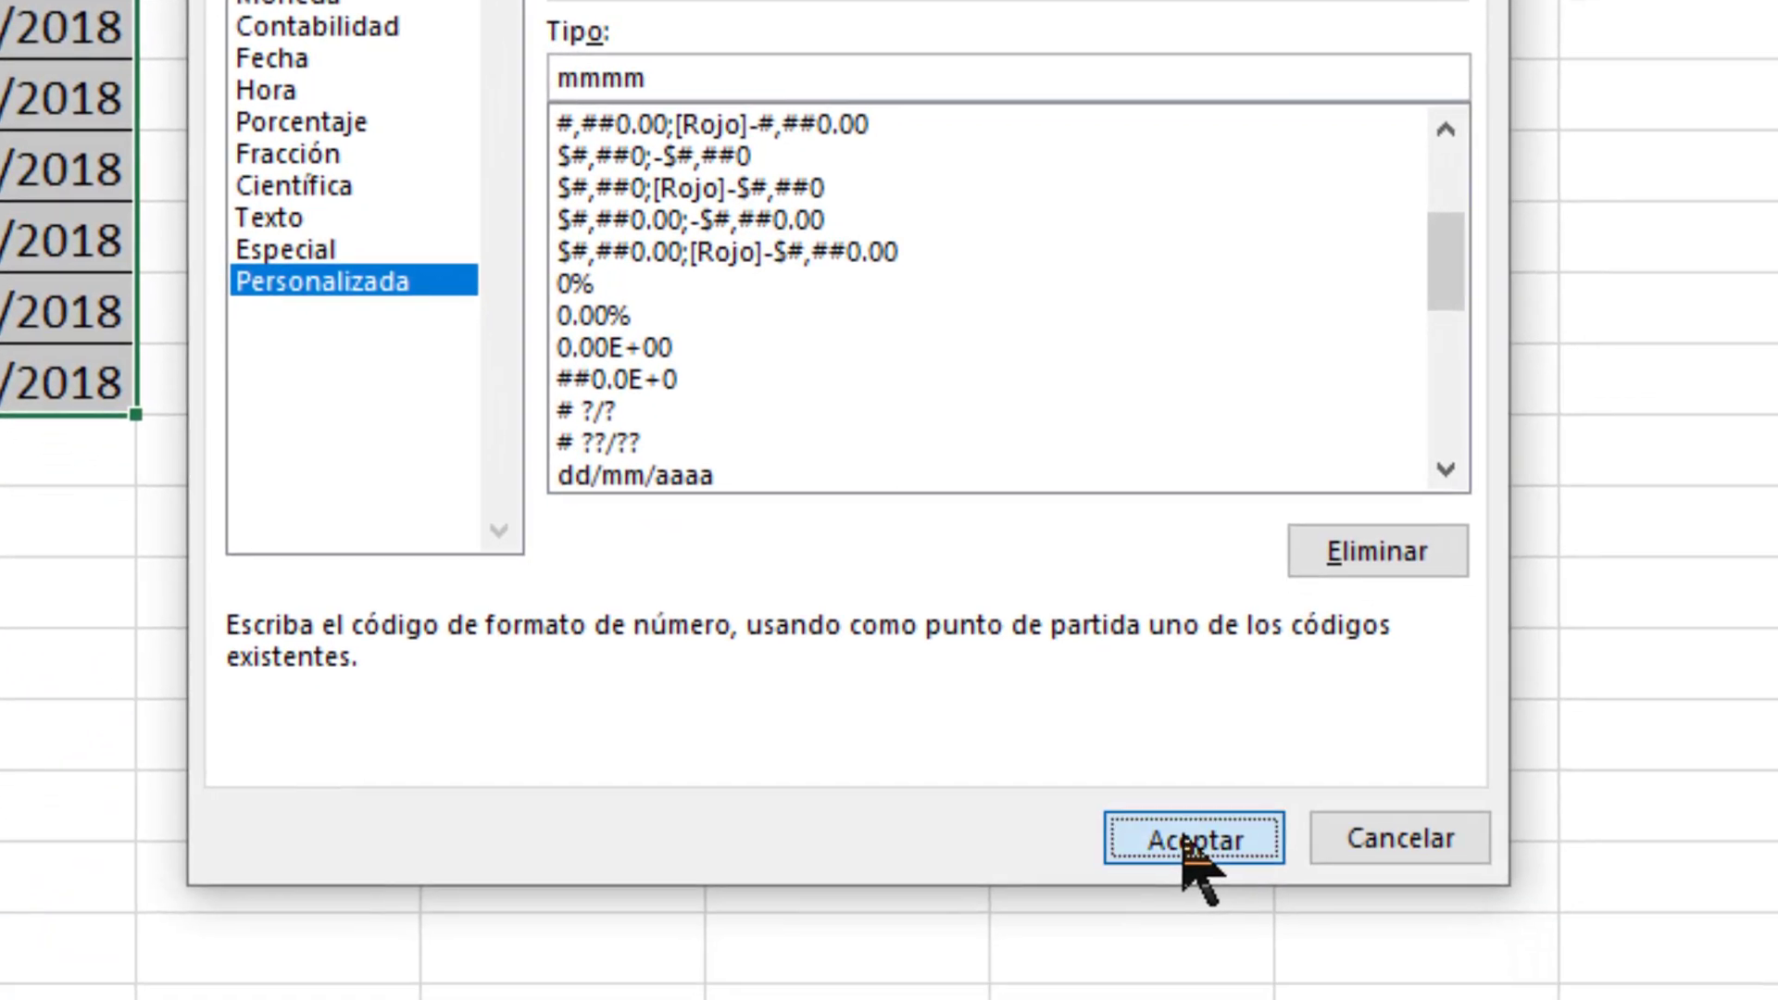
left_click(1191, 849)
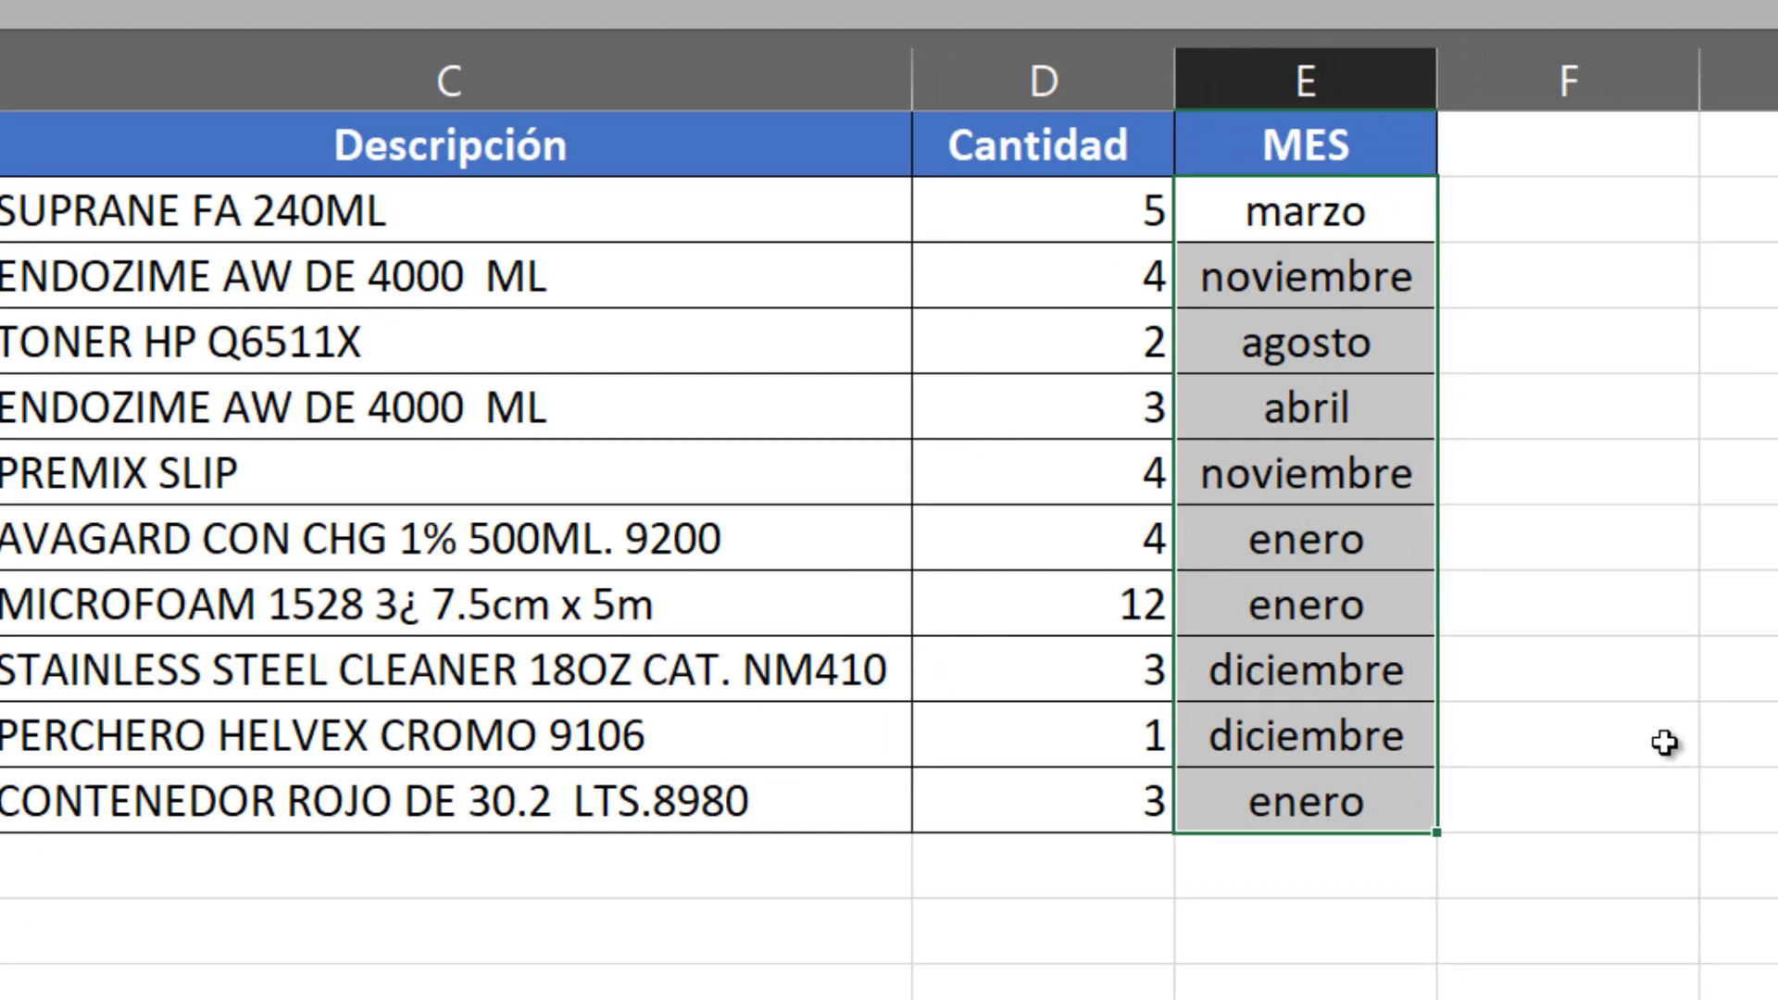
key("Delete")
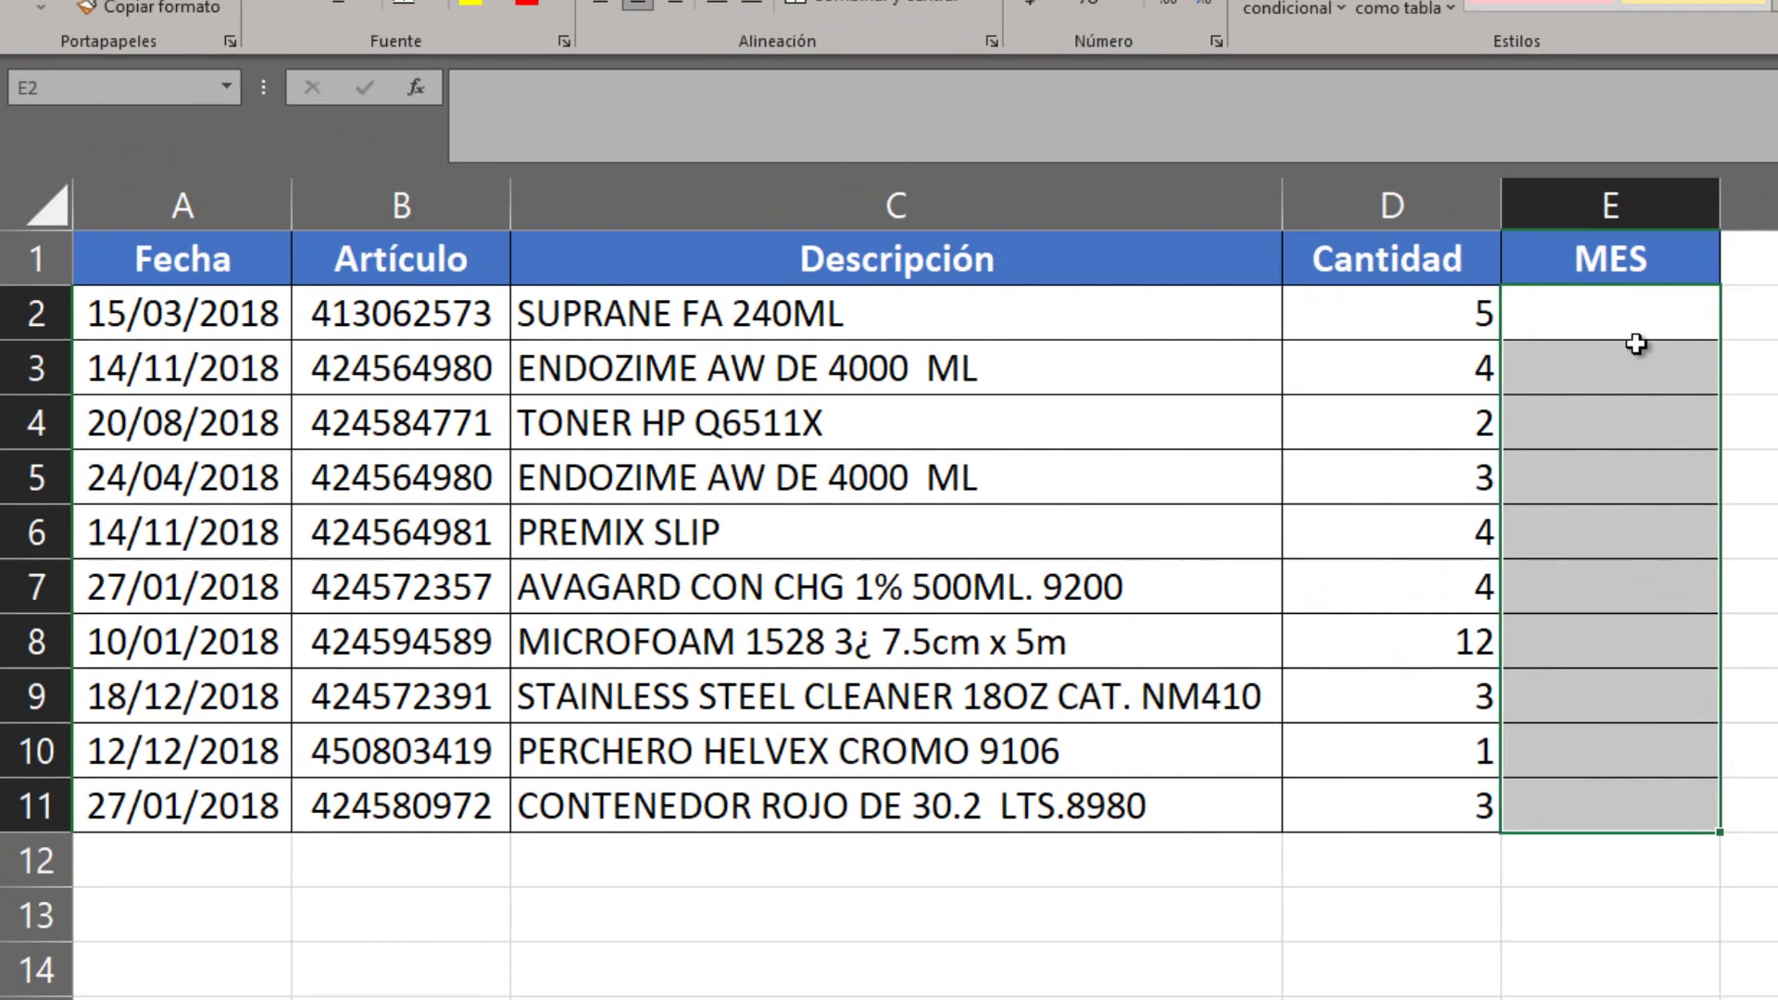
Enter the formula =TEXTO(A2,"mmmm") in cell E2.
left_click(1634, 324)
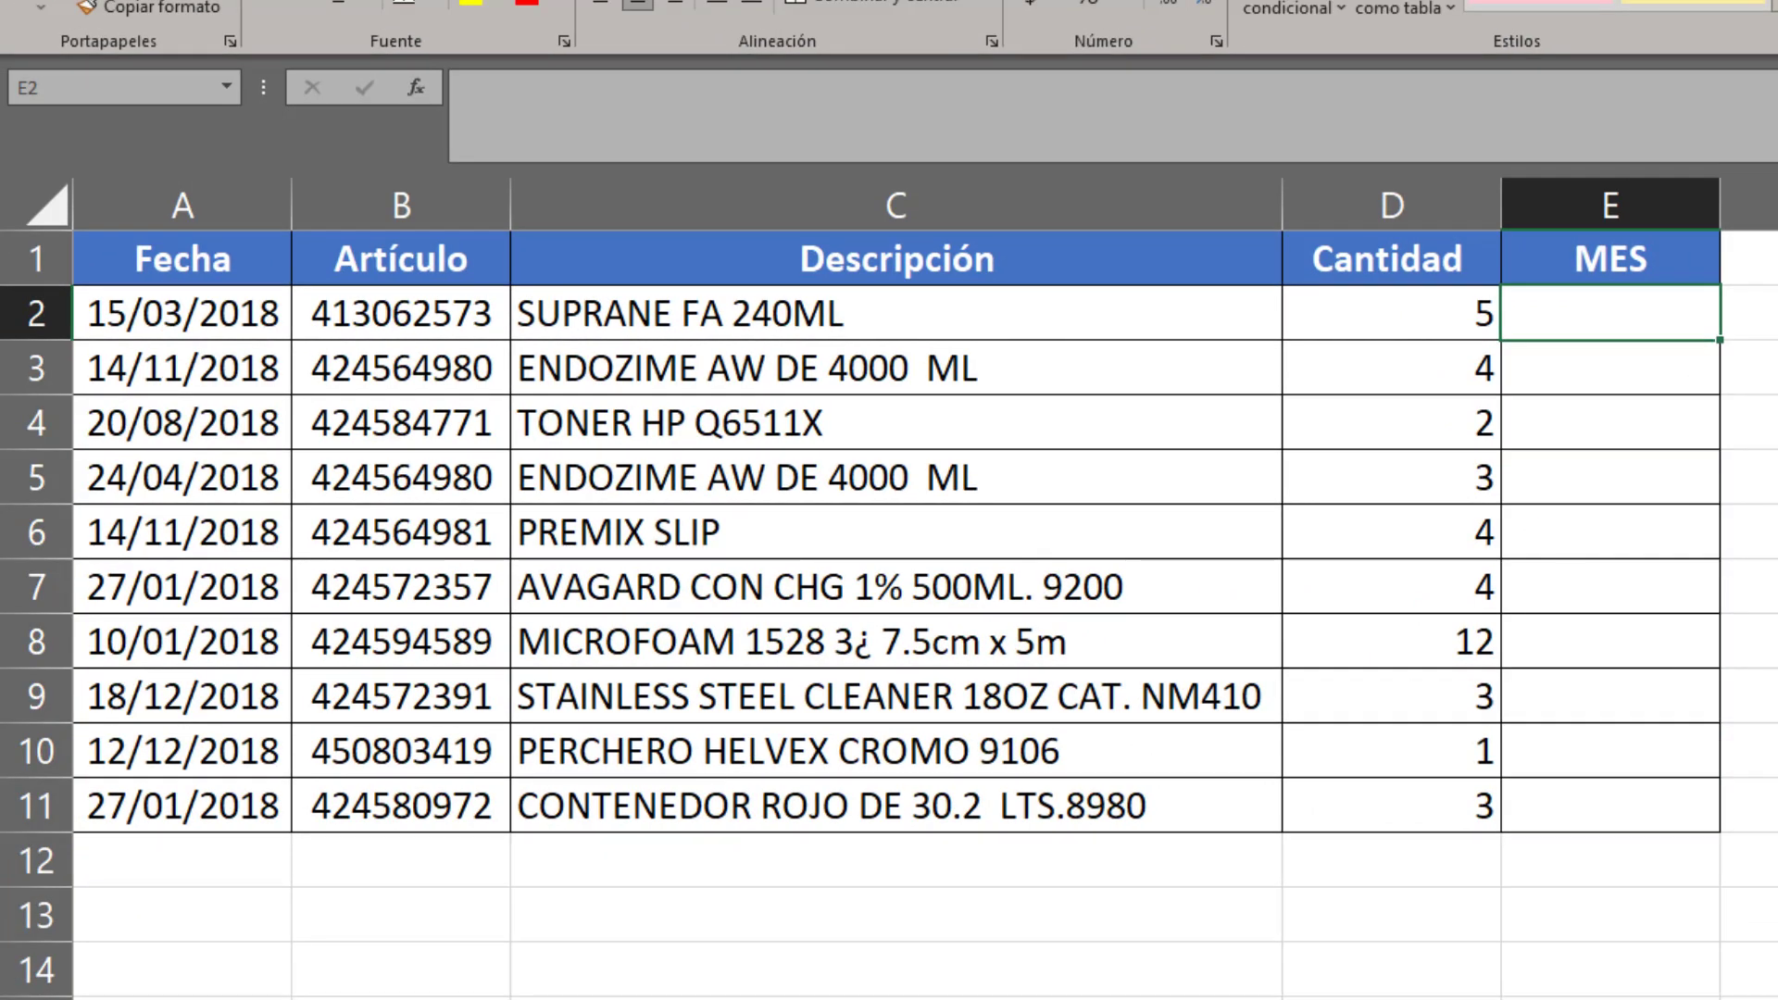
type("=")
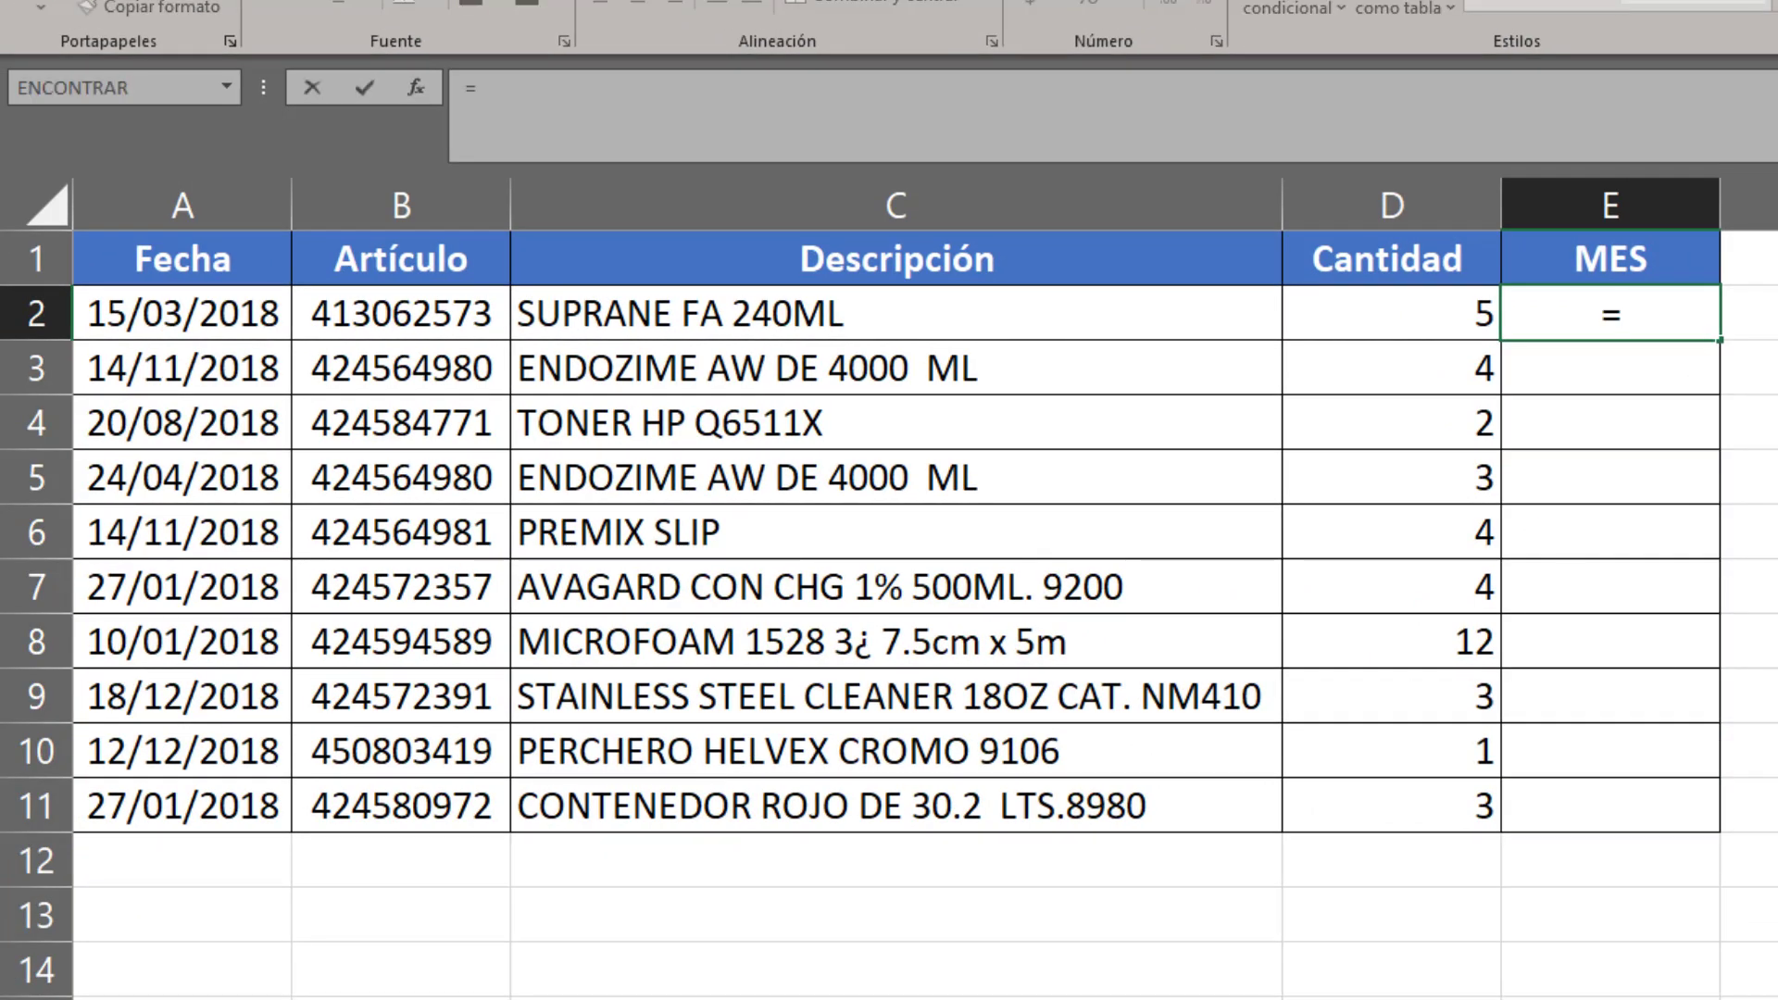
type("tex")
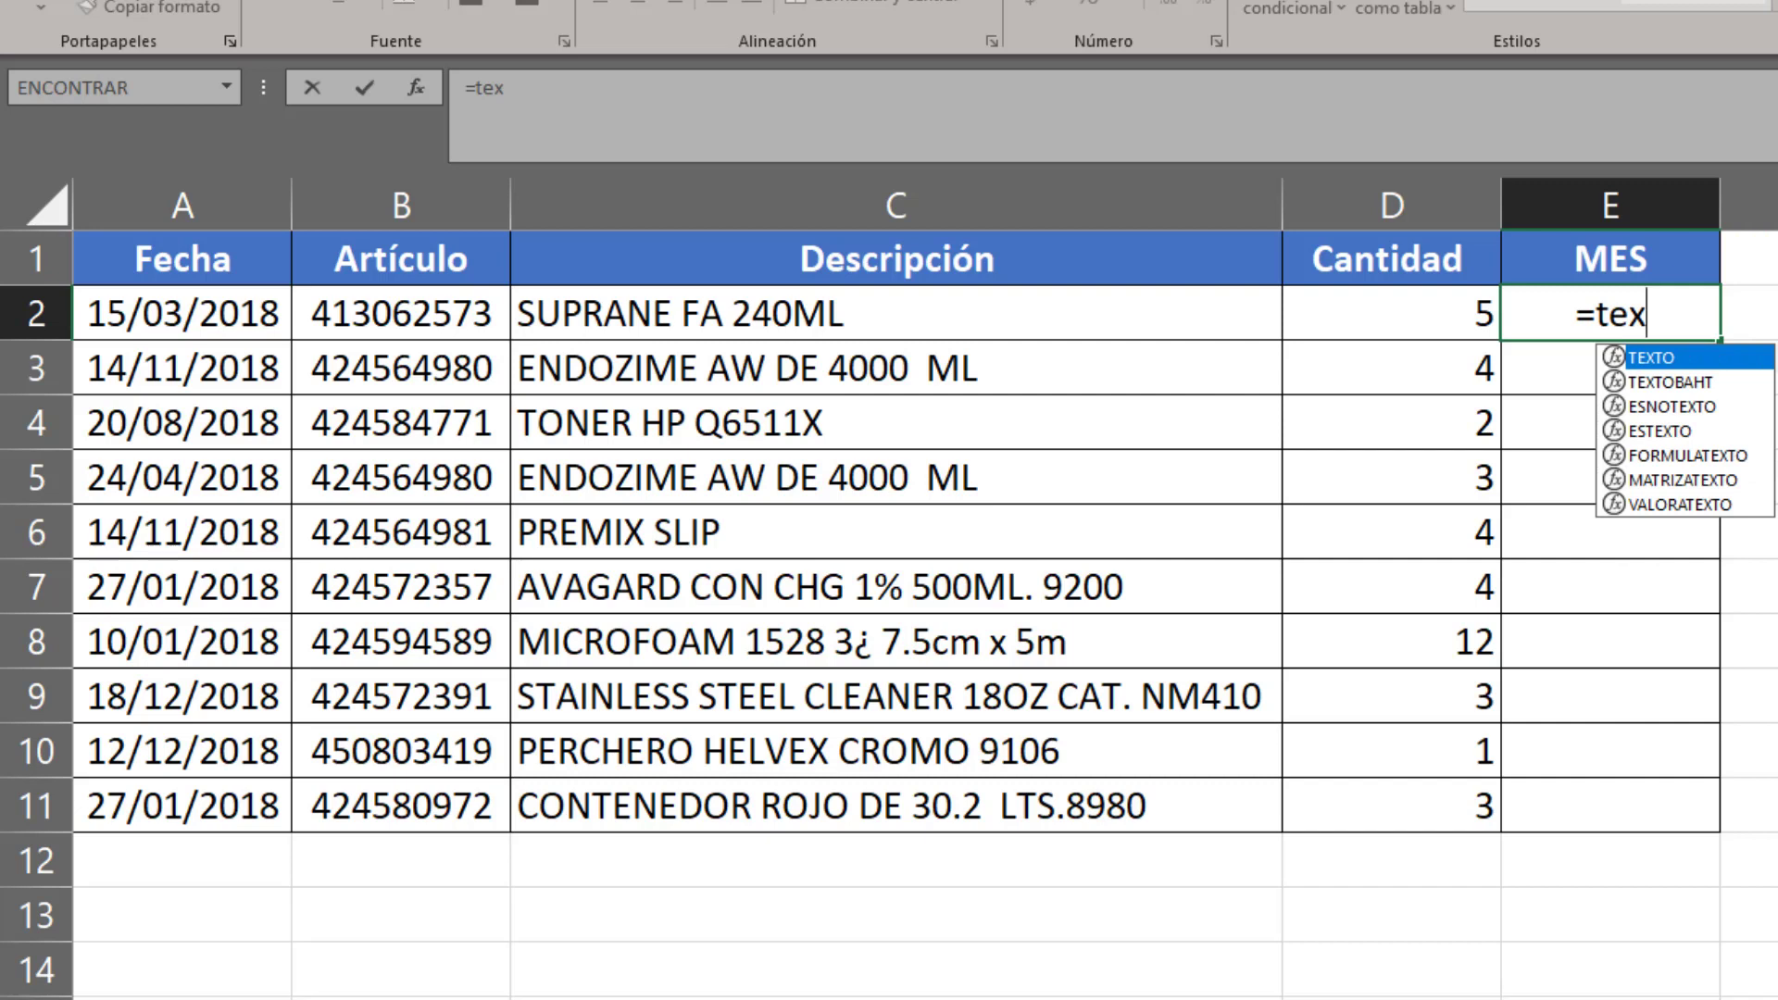
key("Tab")
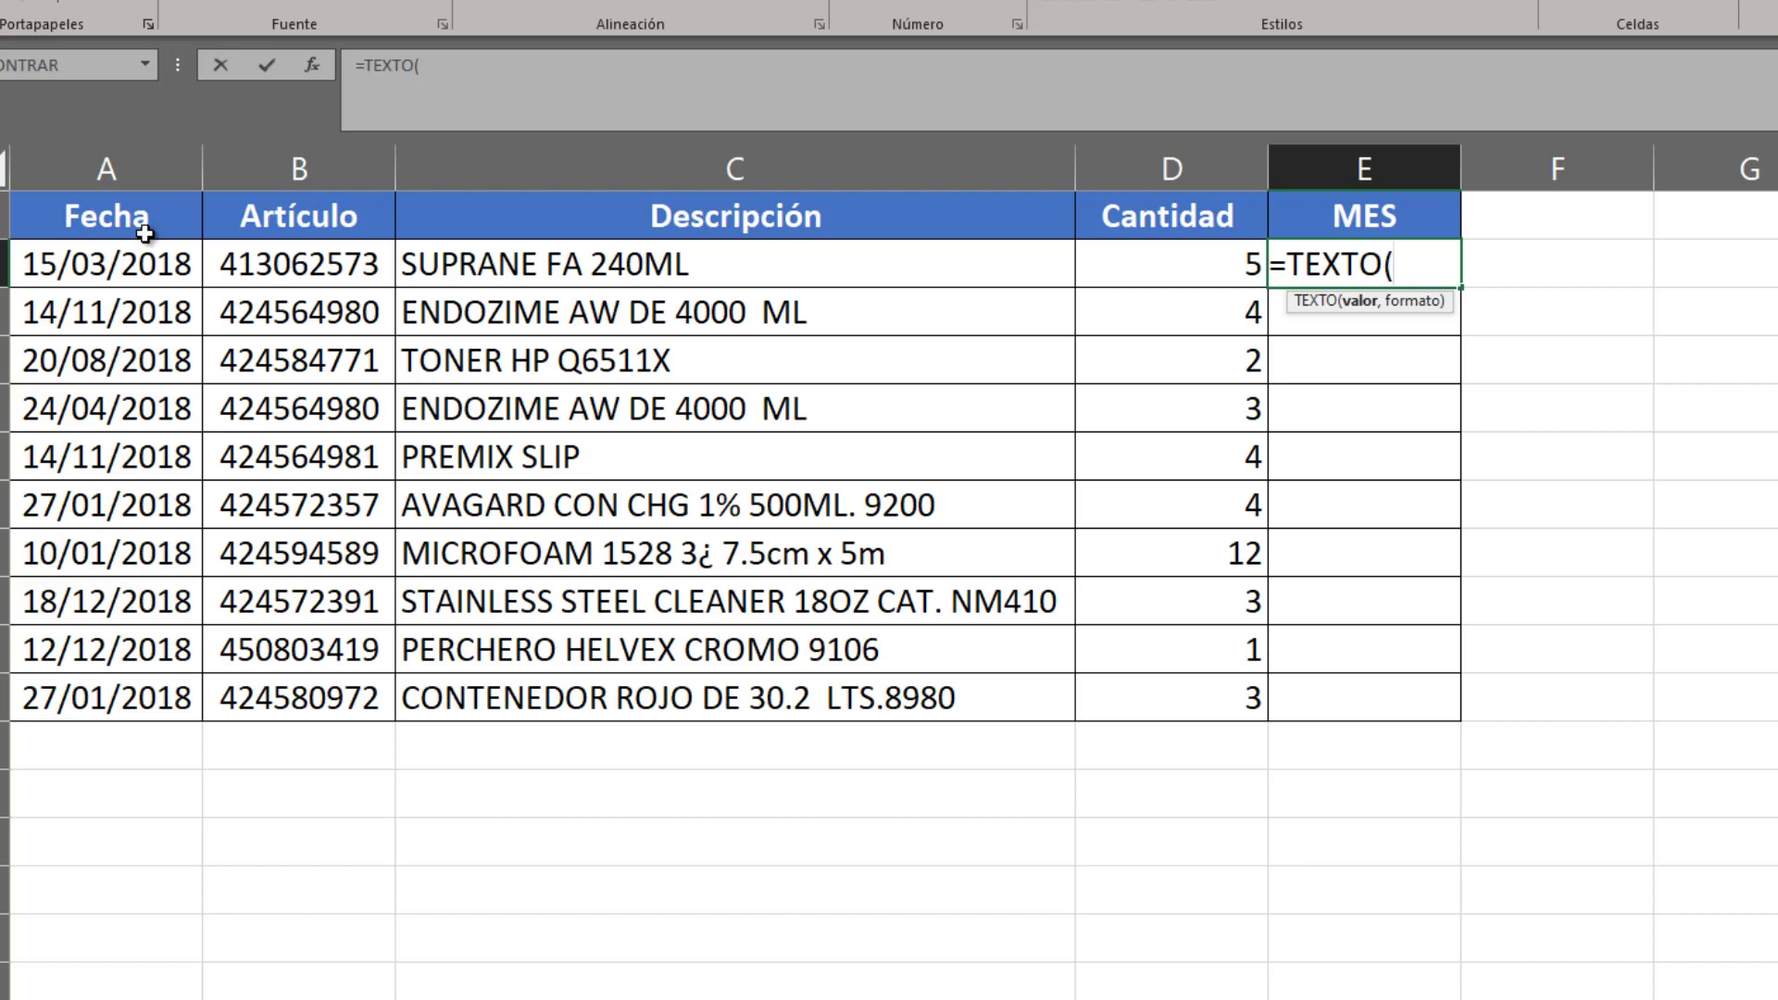
left_click(98, 256)
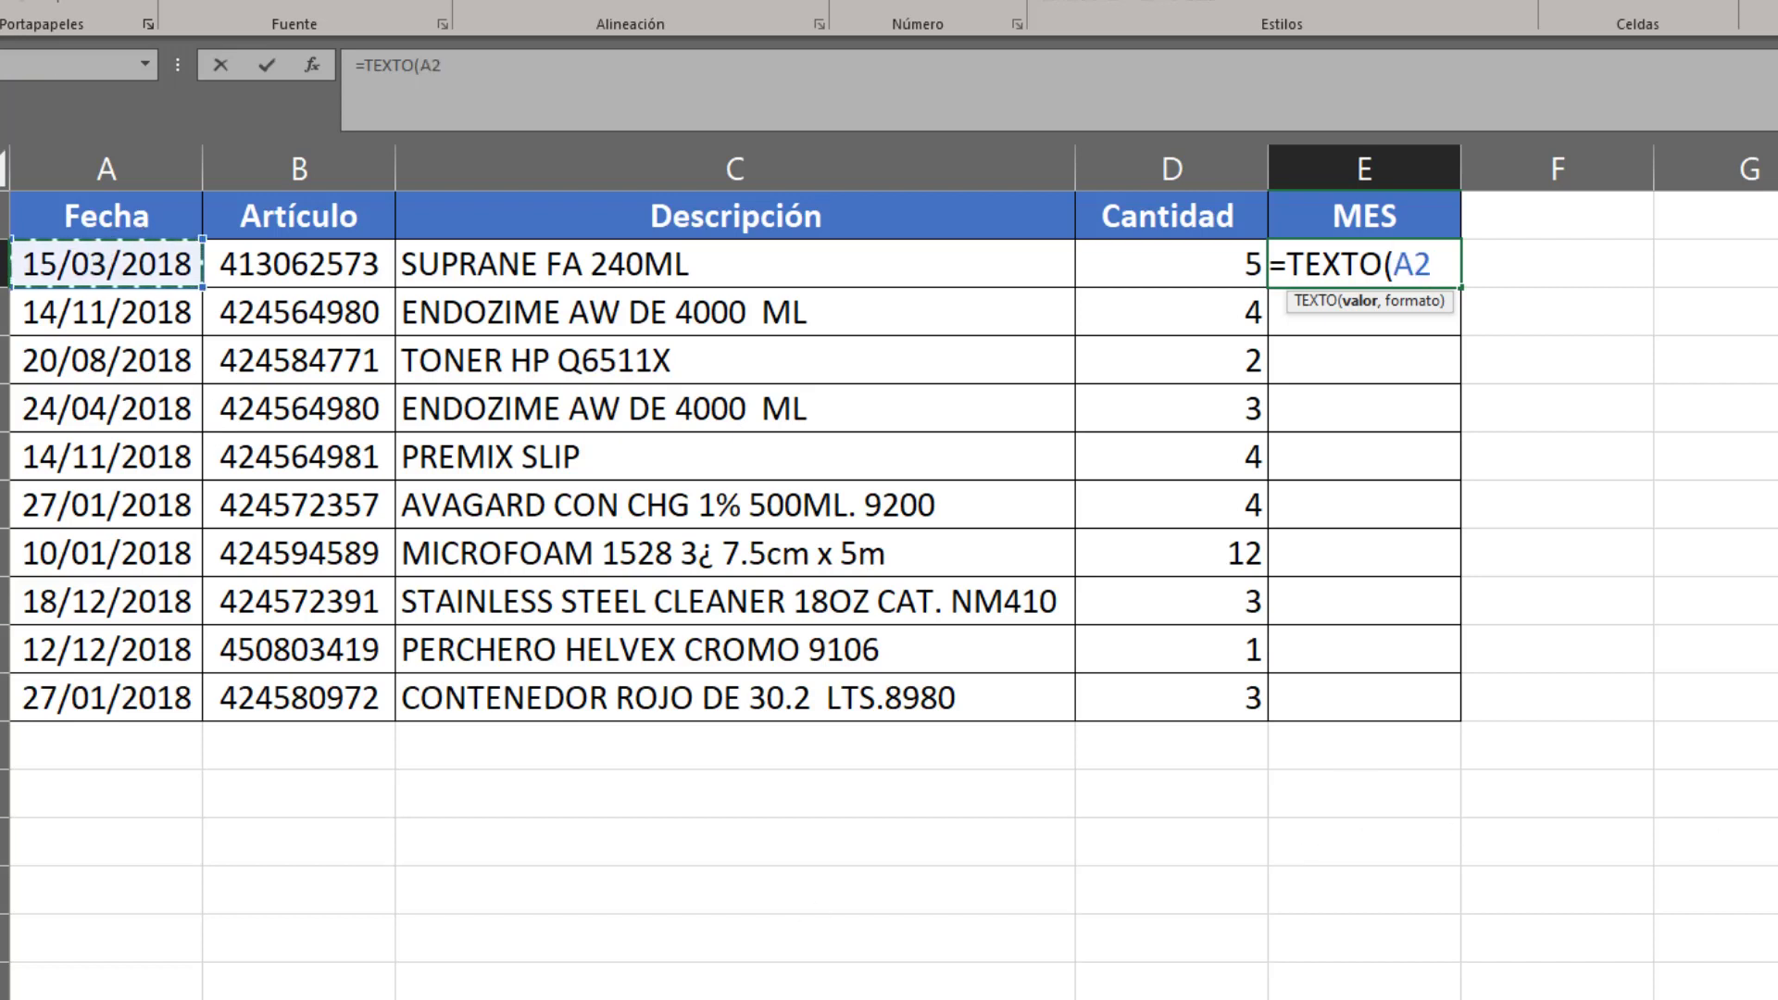
type(",")
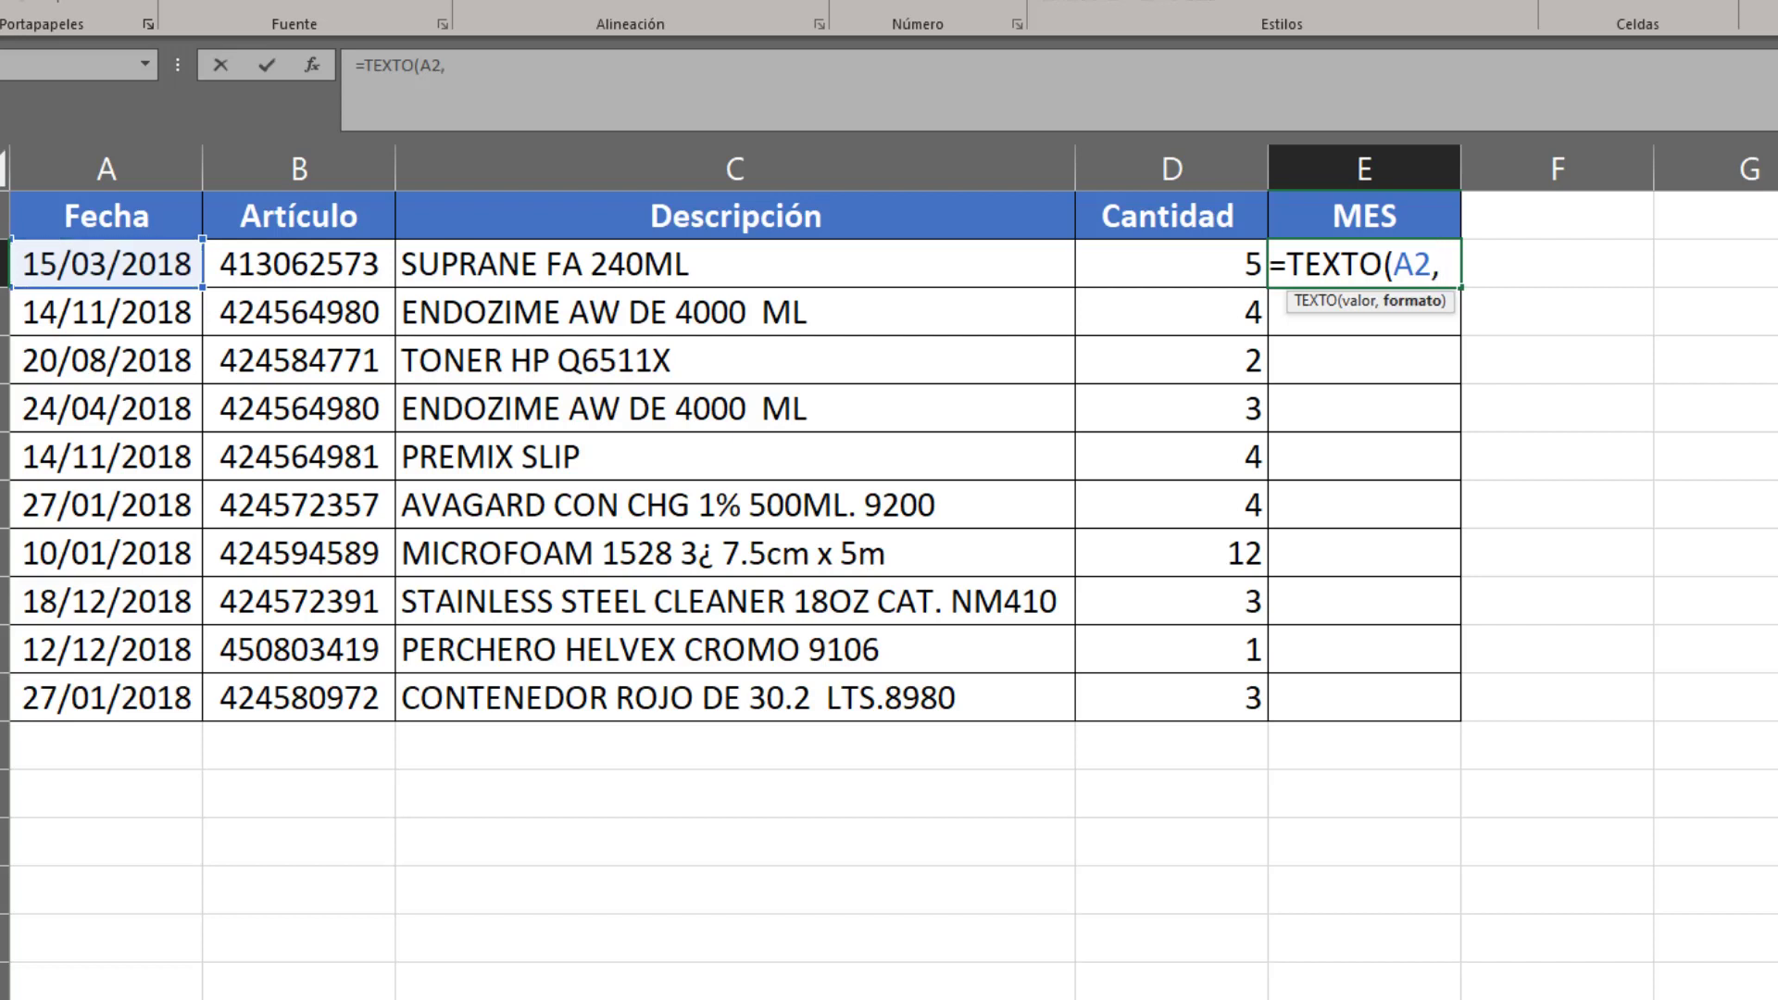
type("\"")
type("m")
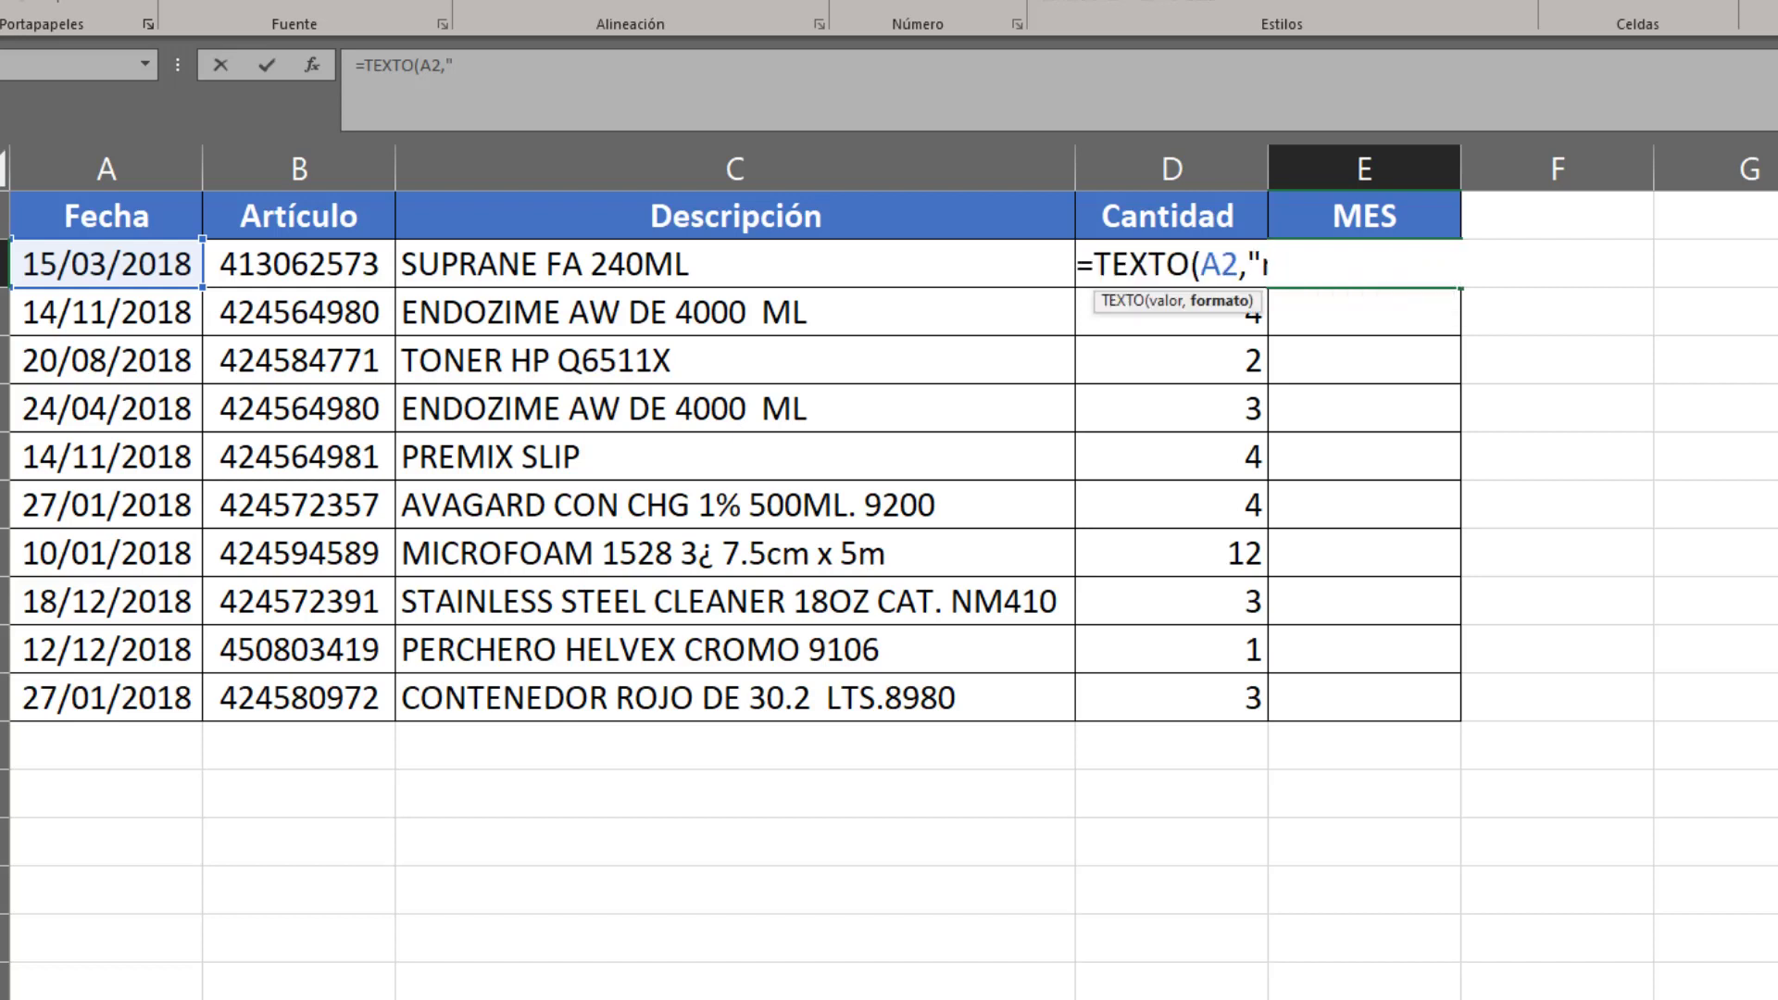
type("mmm\"")
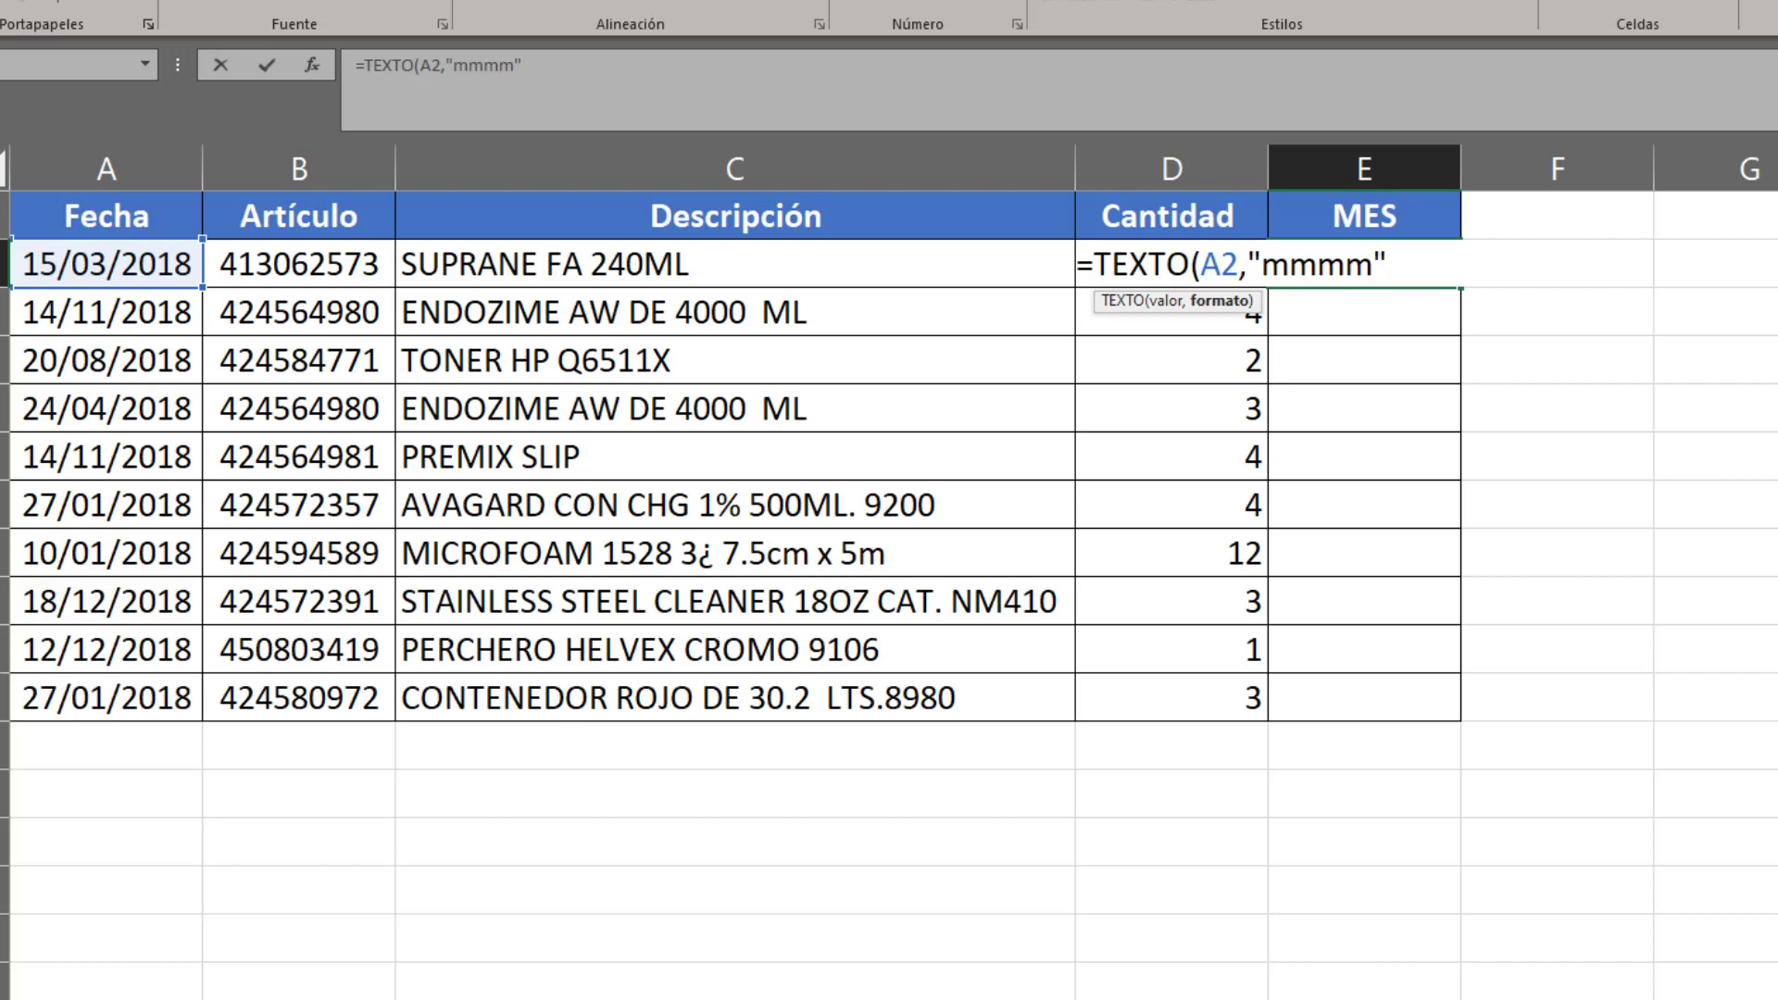
type(")")
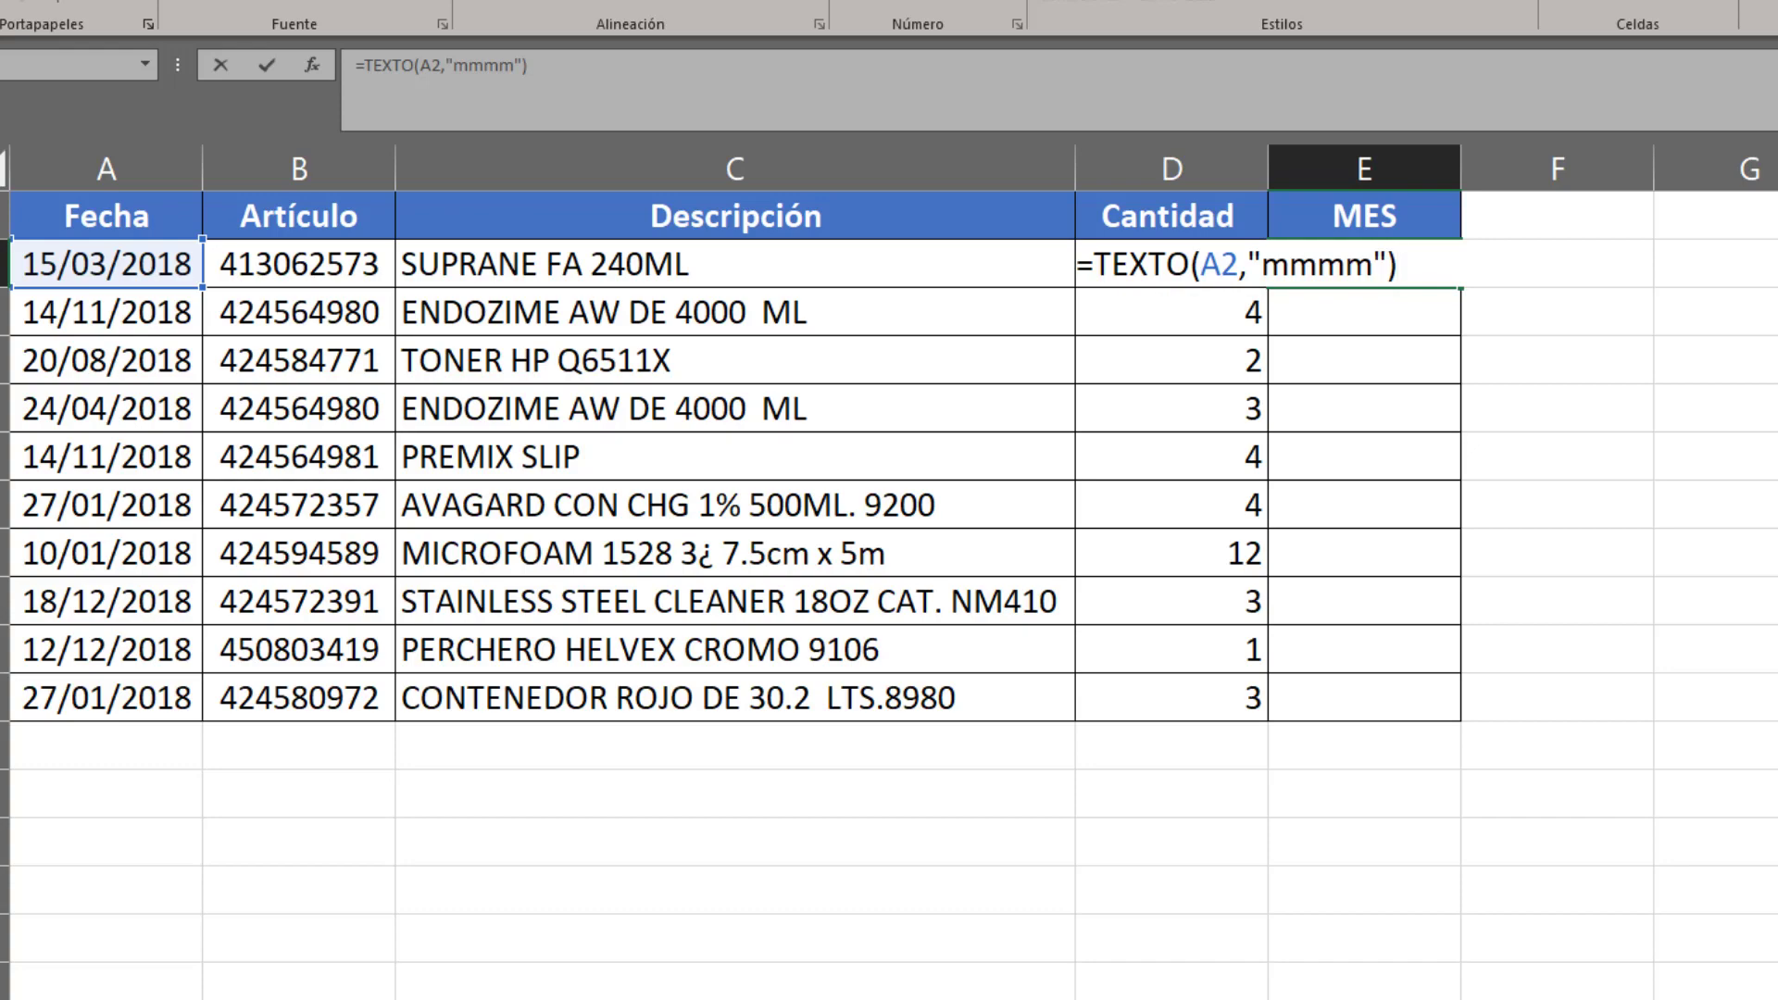
key("Return")
Copy the month formula down E2:E11, then delete the formulas again.
key("Up")
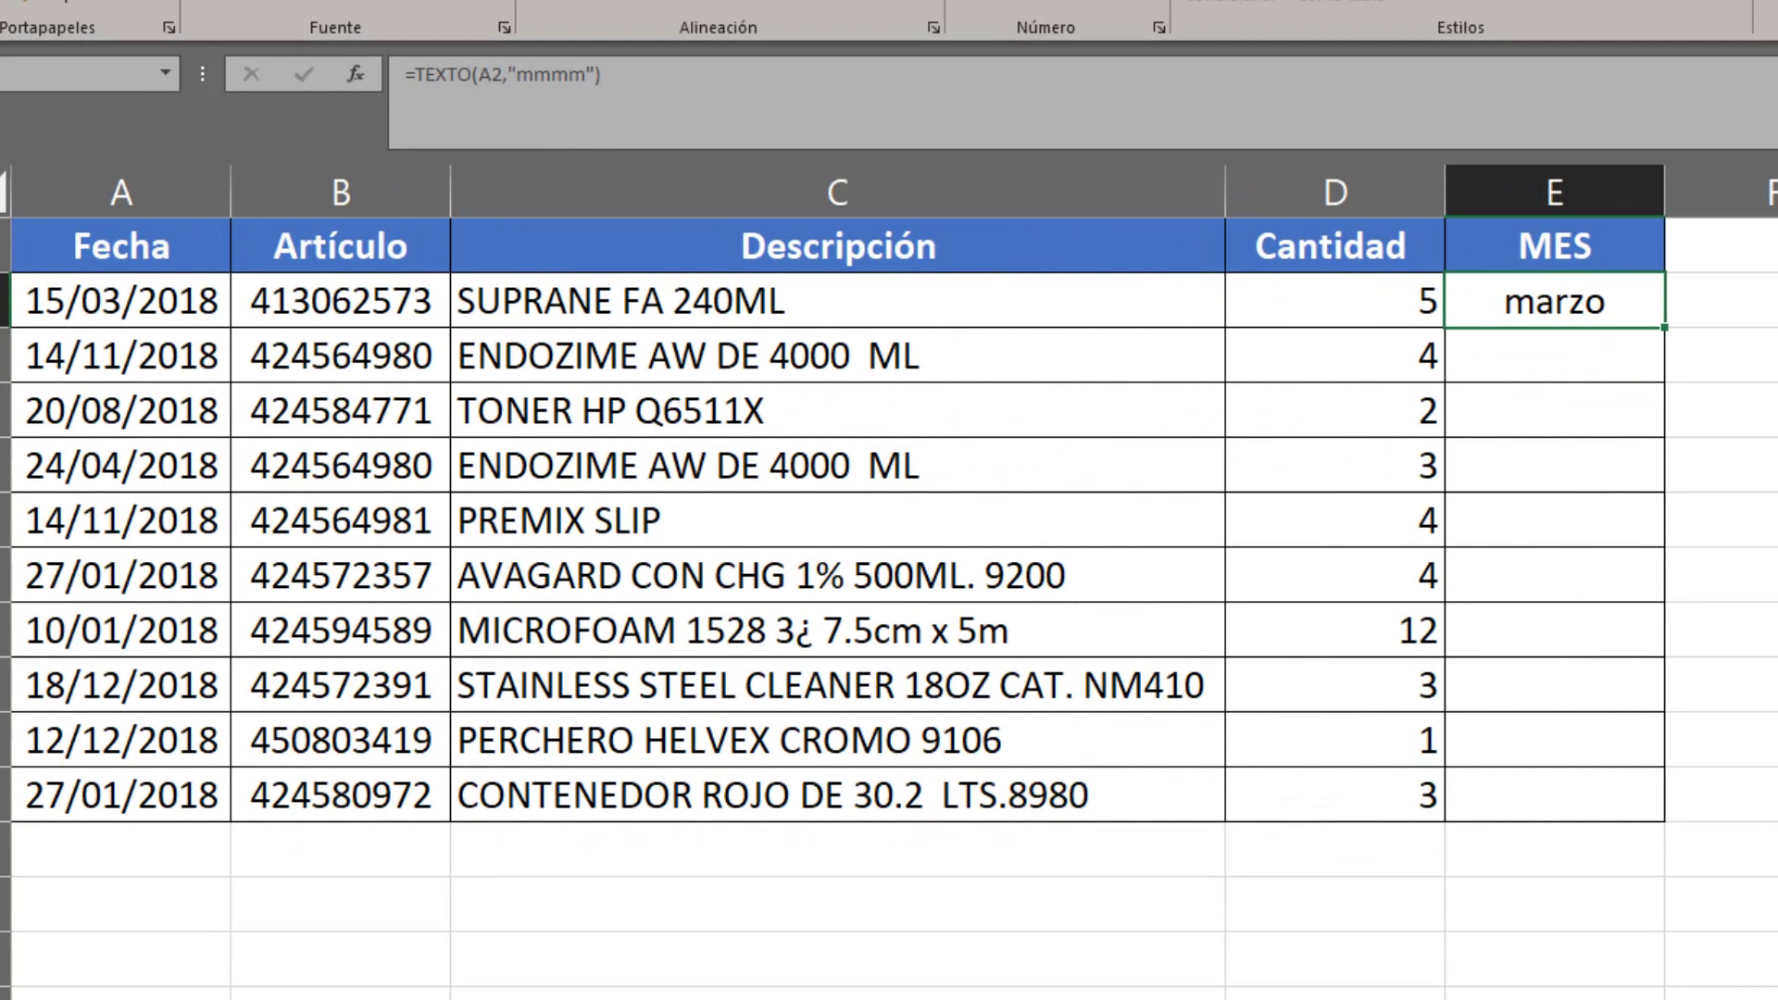
key("ctrl+c")
key("shift+Down")
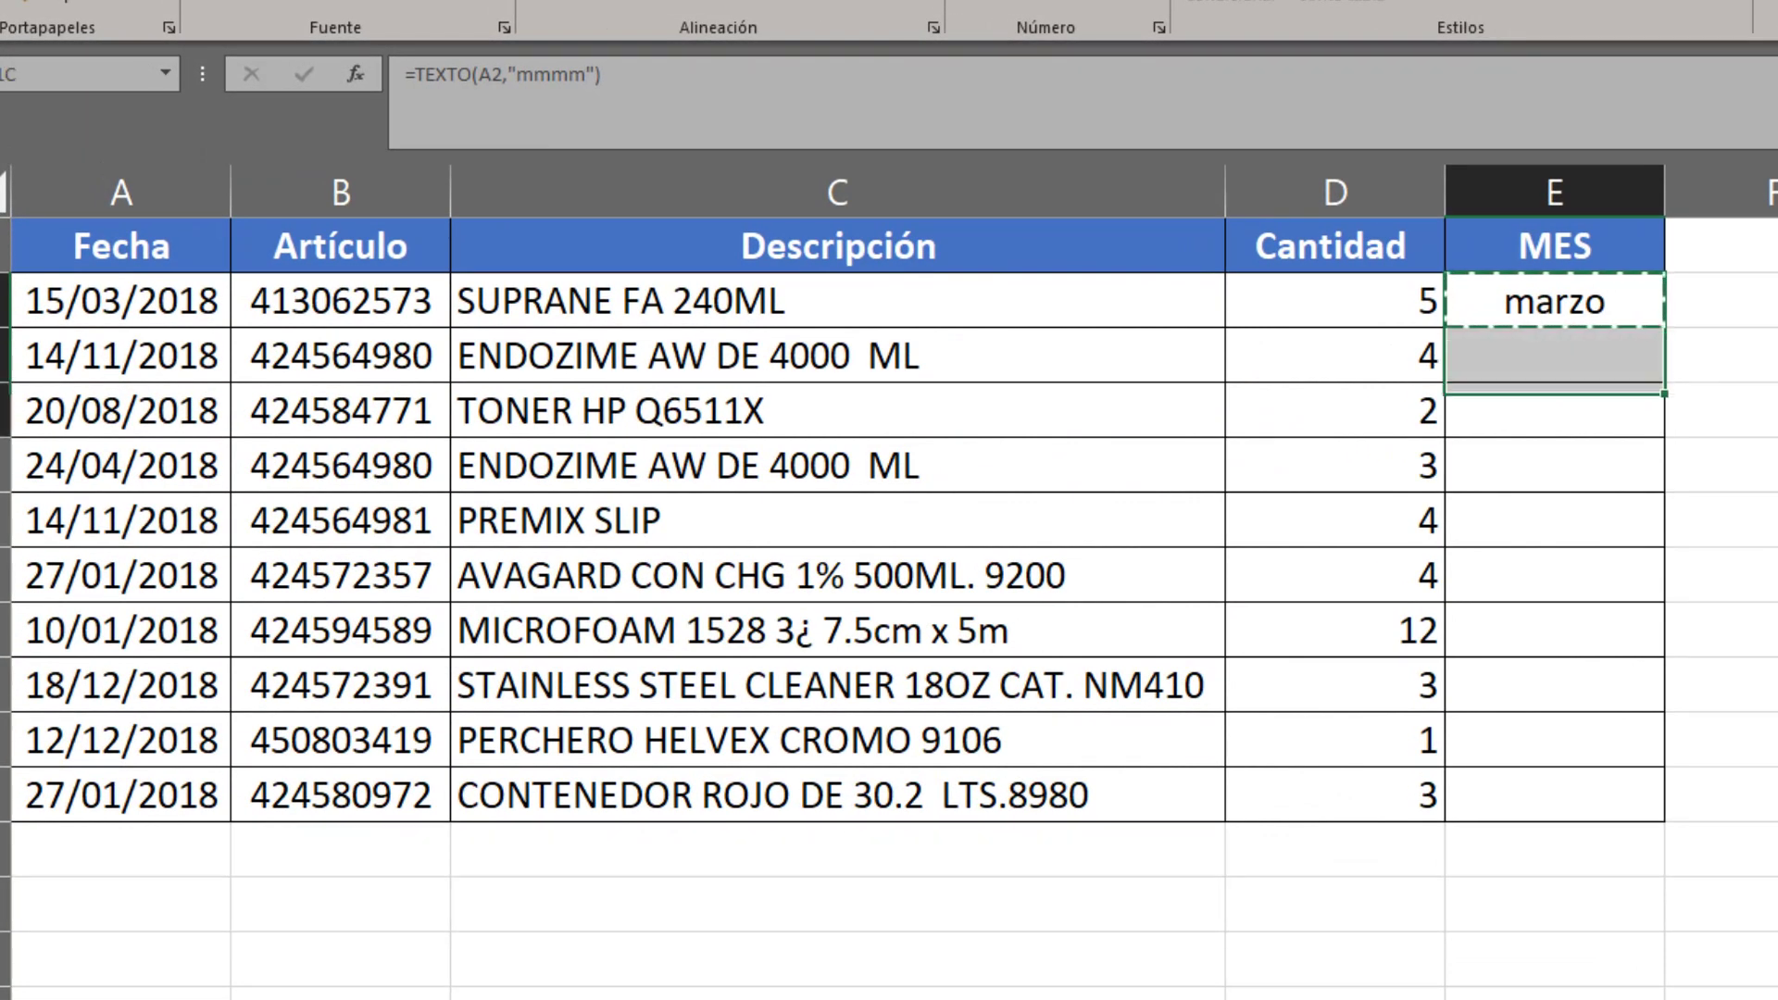
key("shift+Down")
key("shift+Down")
key("shift+Down")
key("shift+Up")
key("shift+Up")
key("ctrl+v")
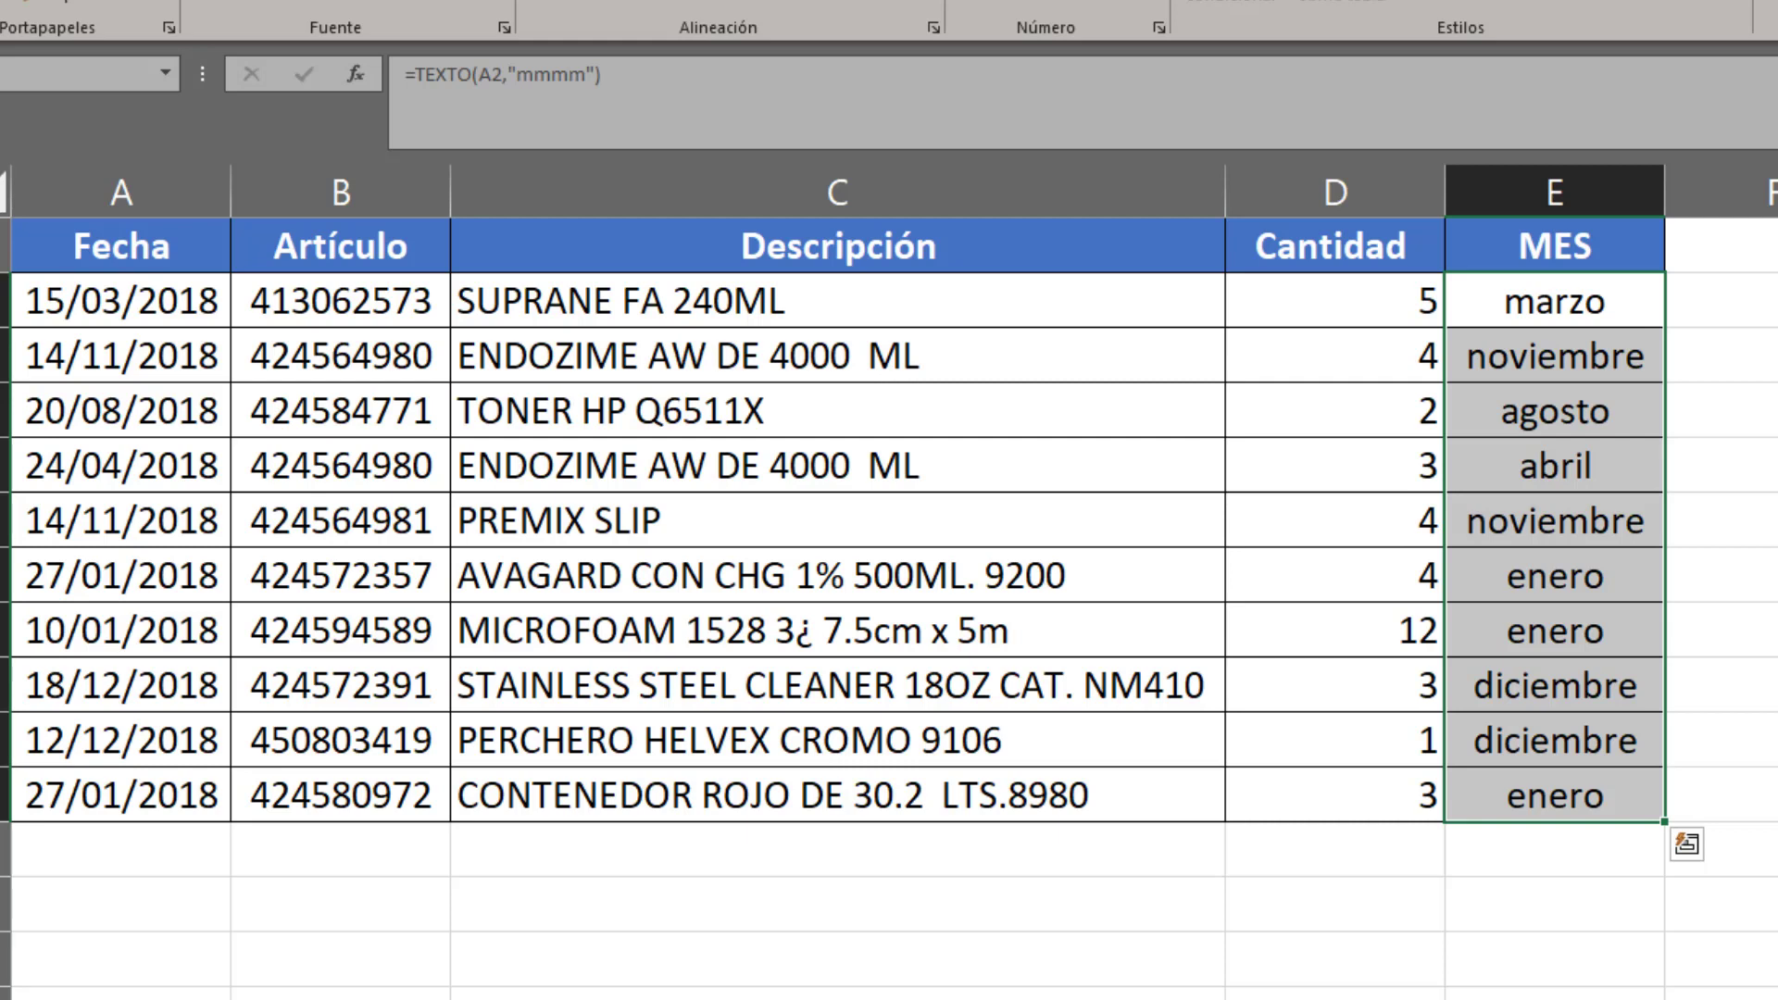
key("Delete")
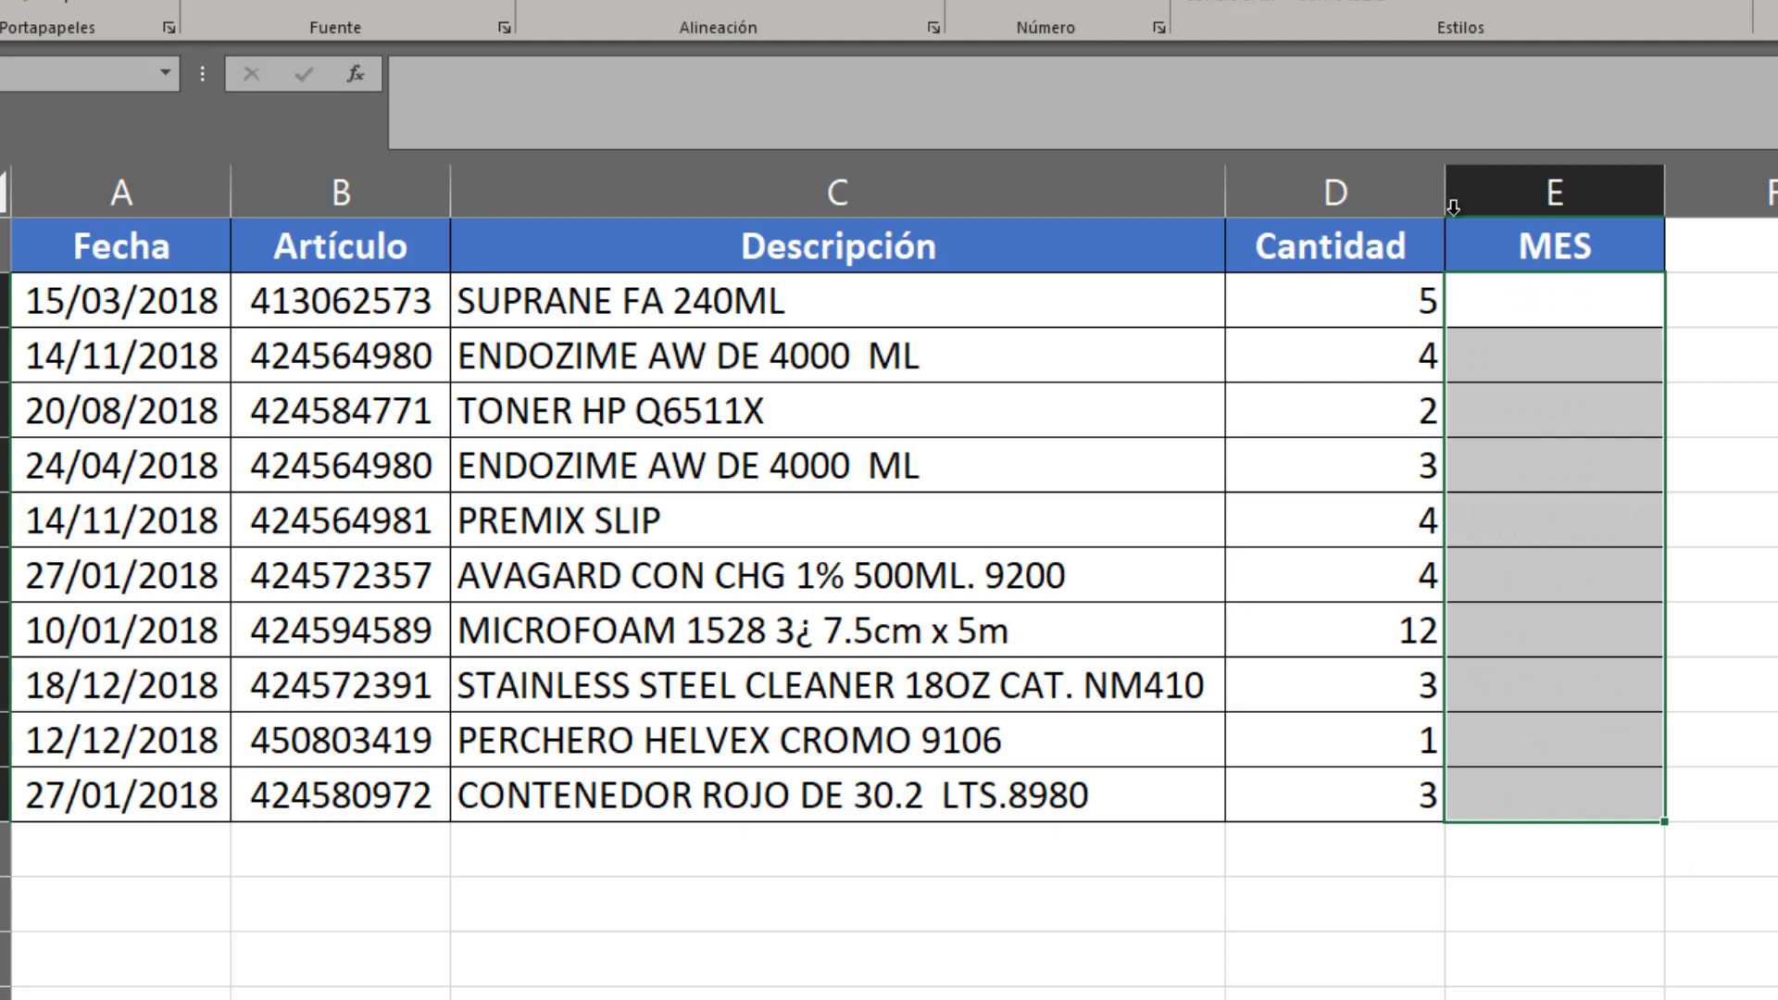
Delete the MES column E and return to the Fecha header in A1.
right_click(1531, 190)
left_click(1702, 500)
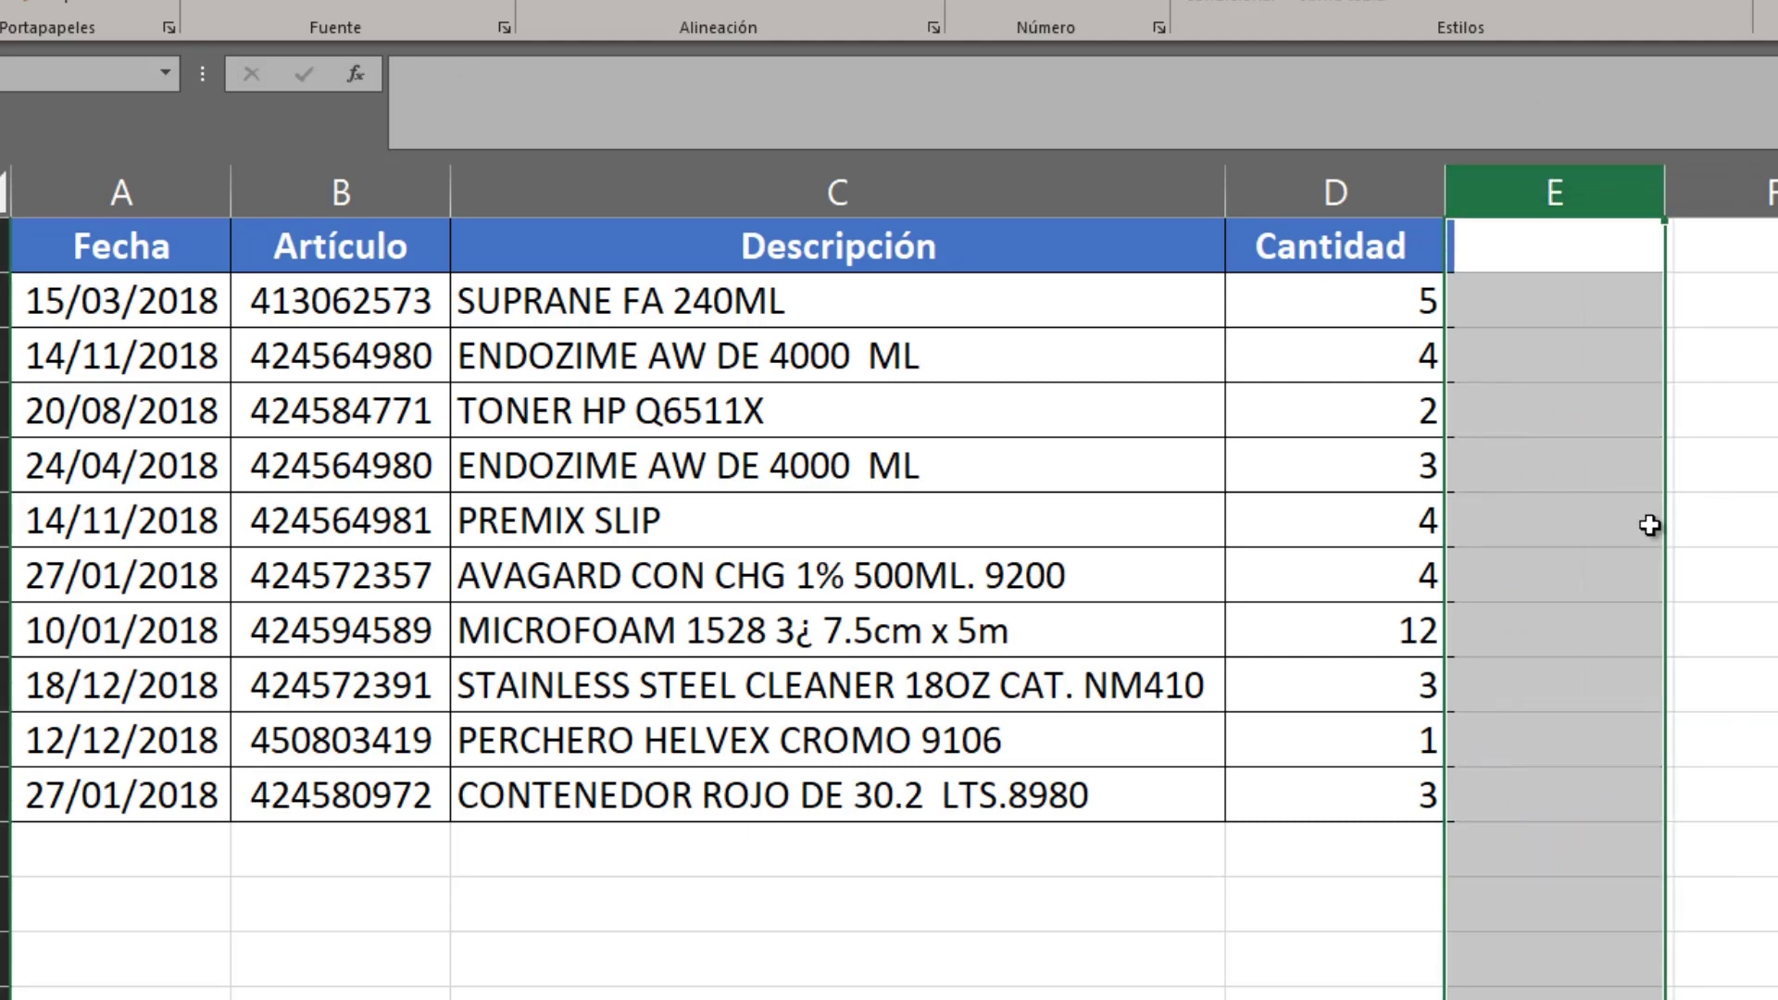
left_click(1600, 250)
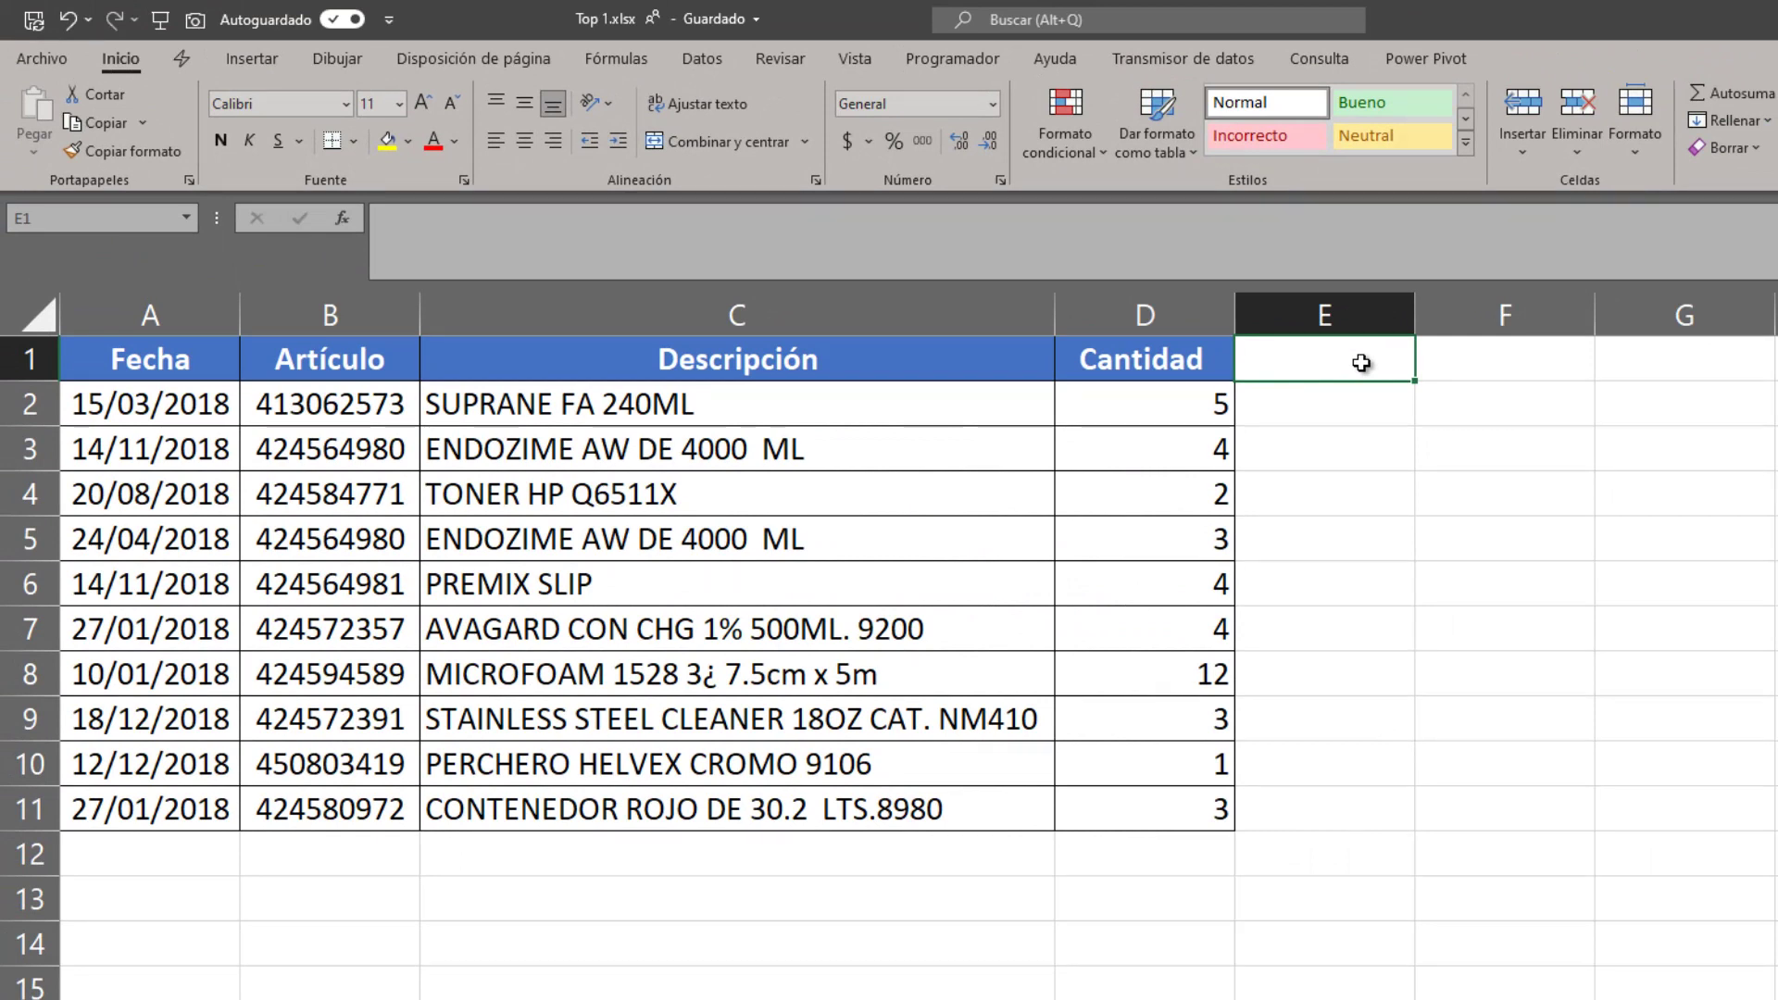
key("Left")
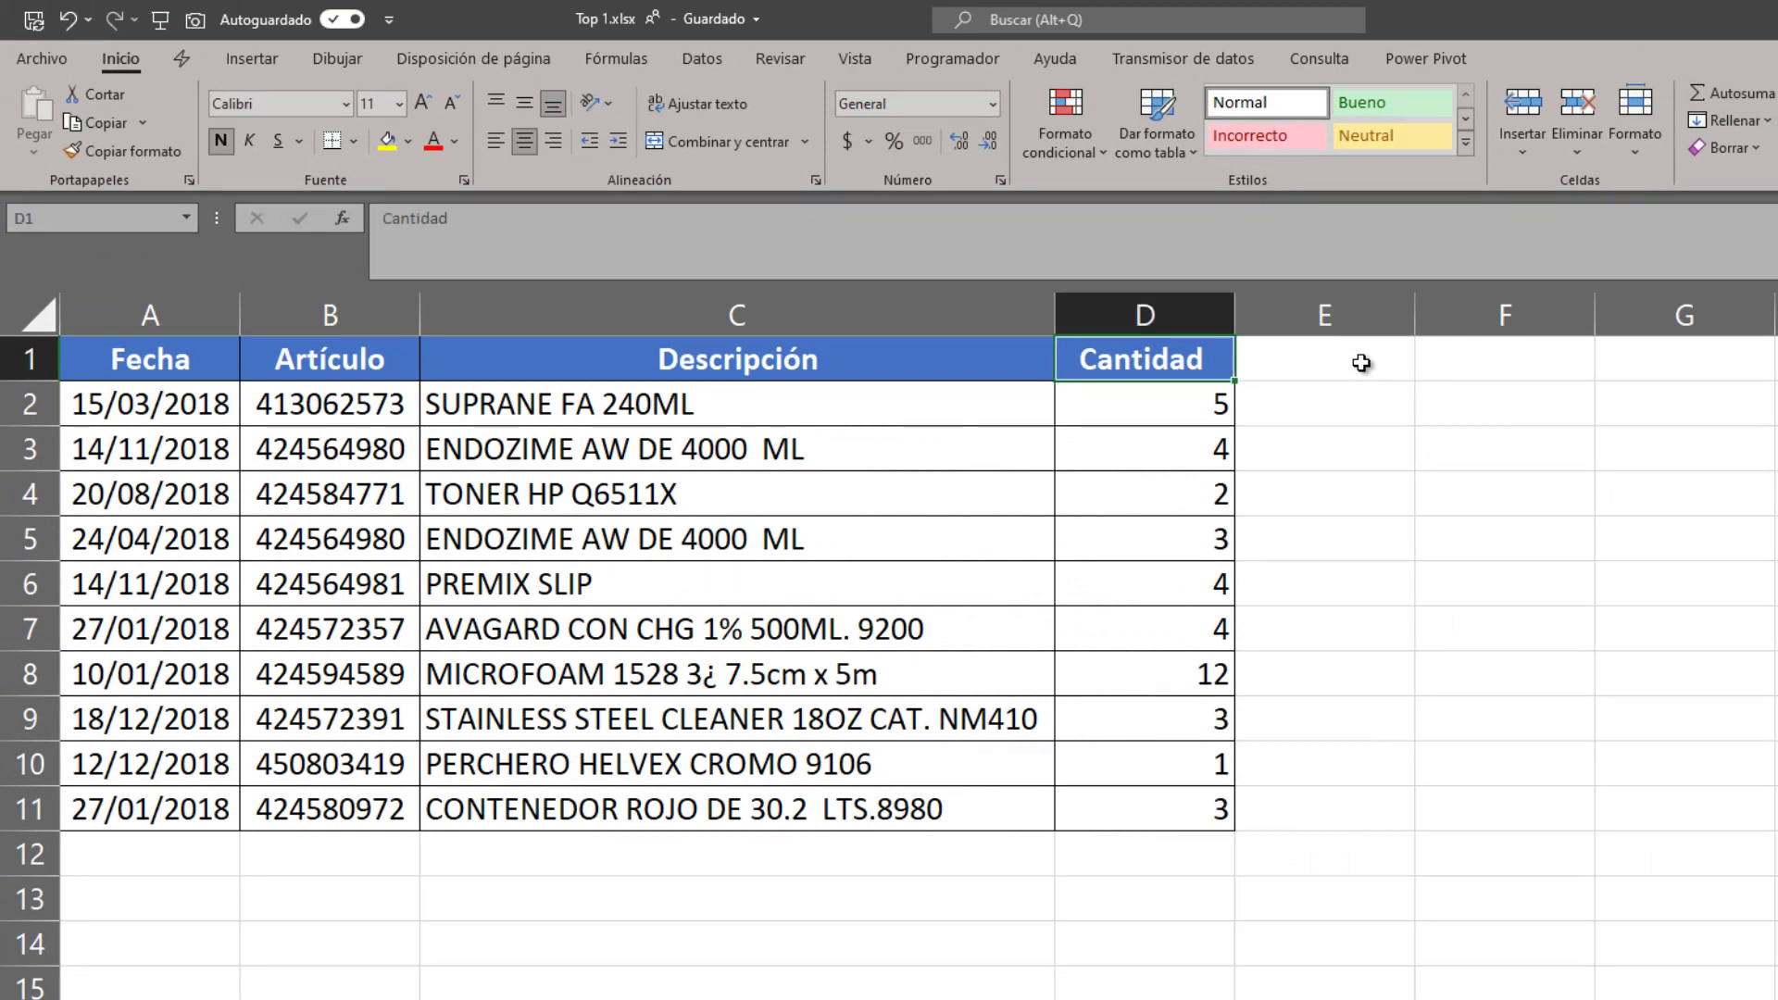
key("Home")
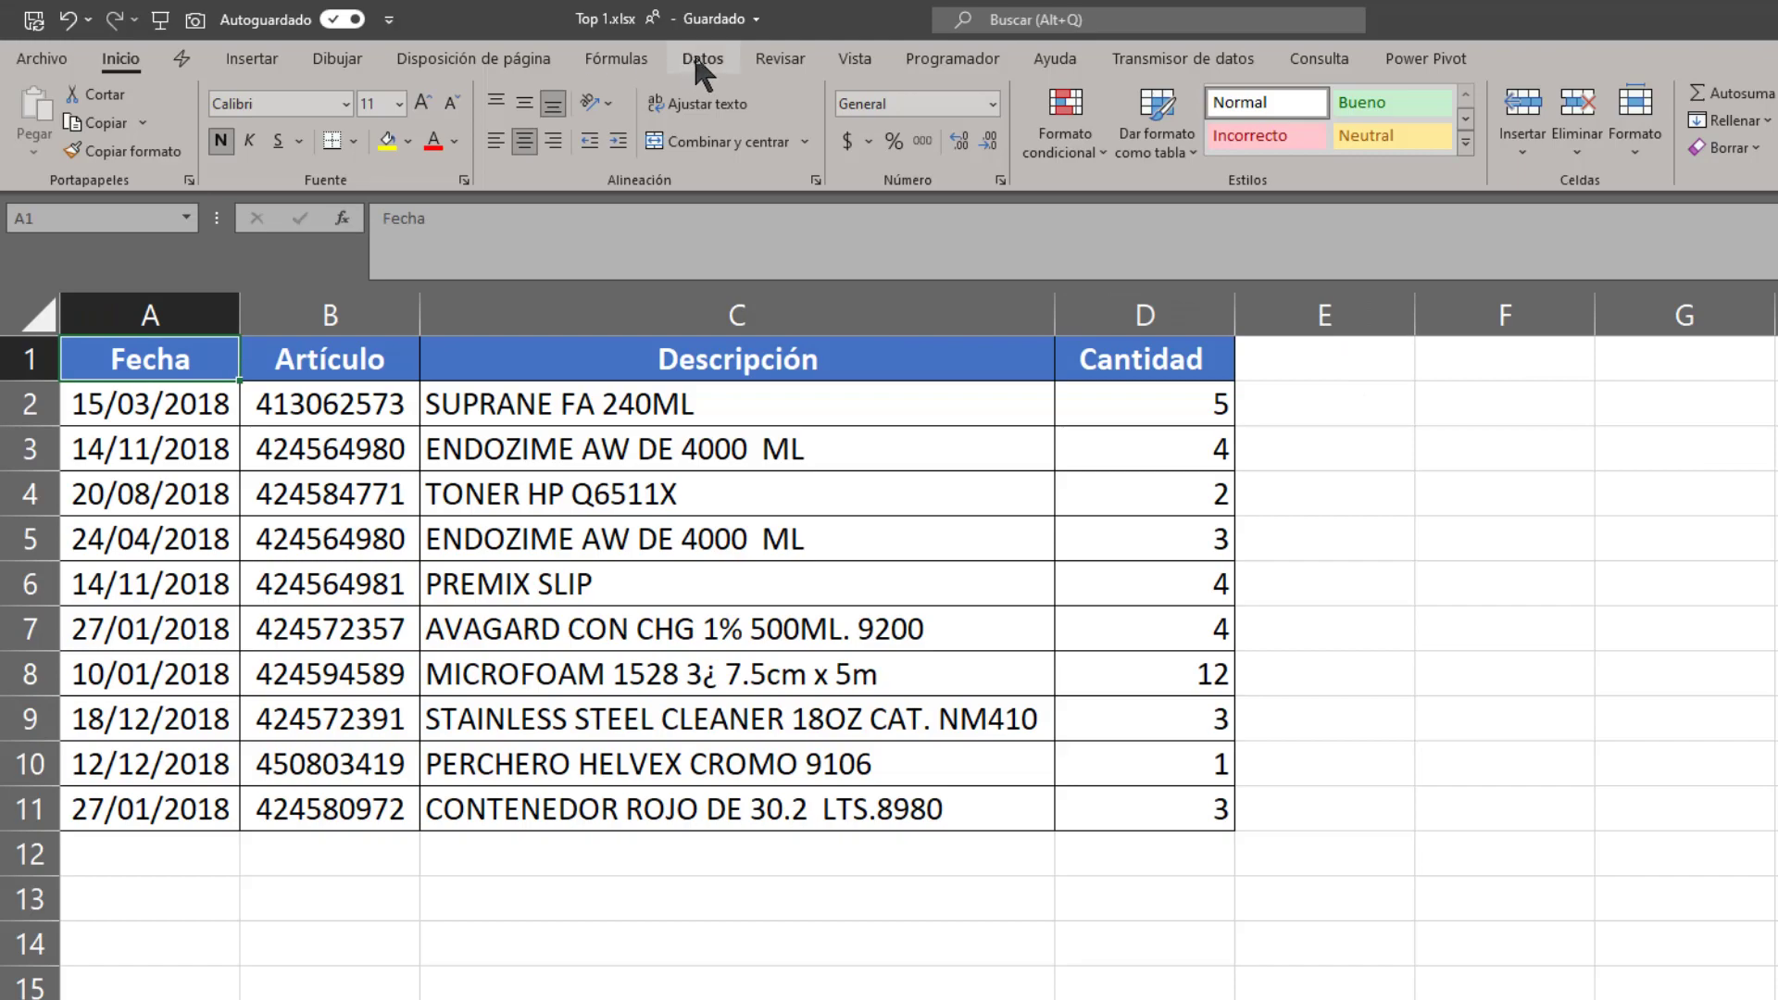
Send A1:D11 to Power Query as a table with headers via From Table/Range.
left_click(702, 58)
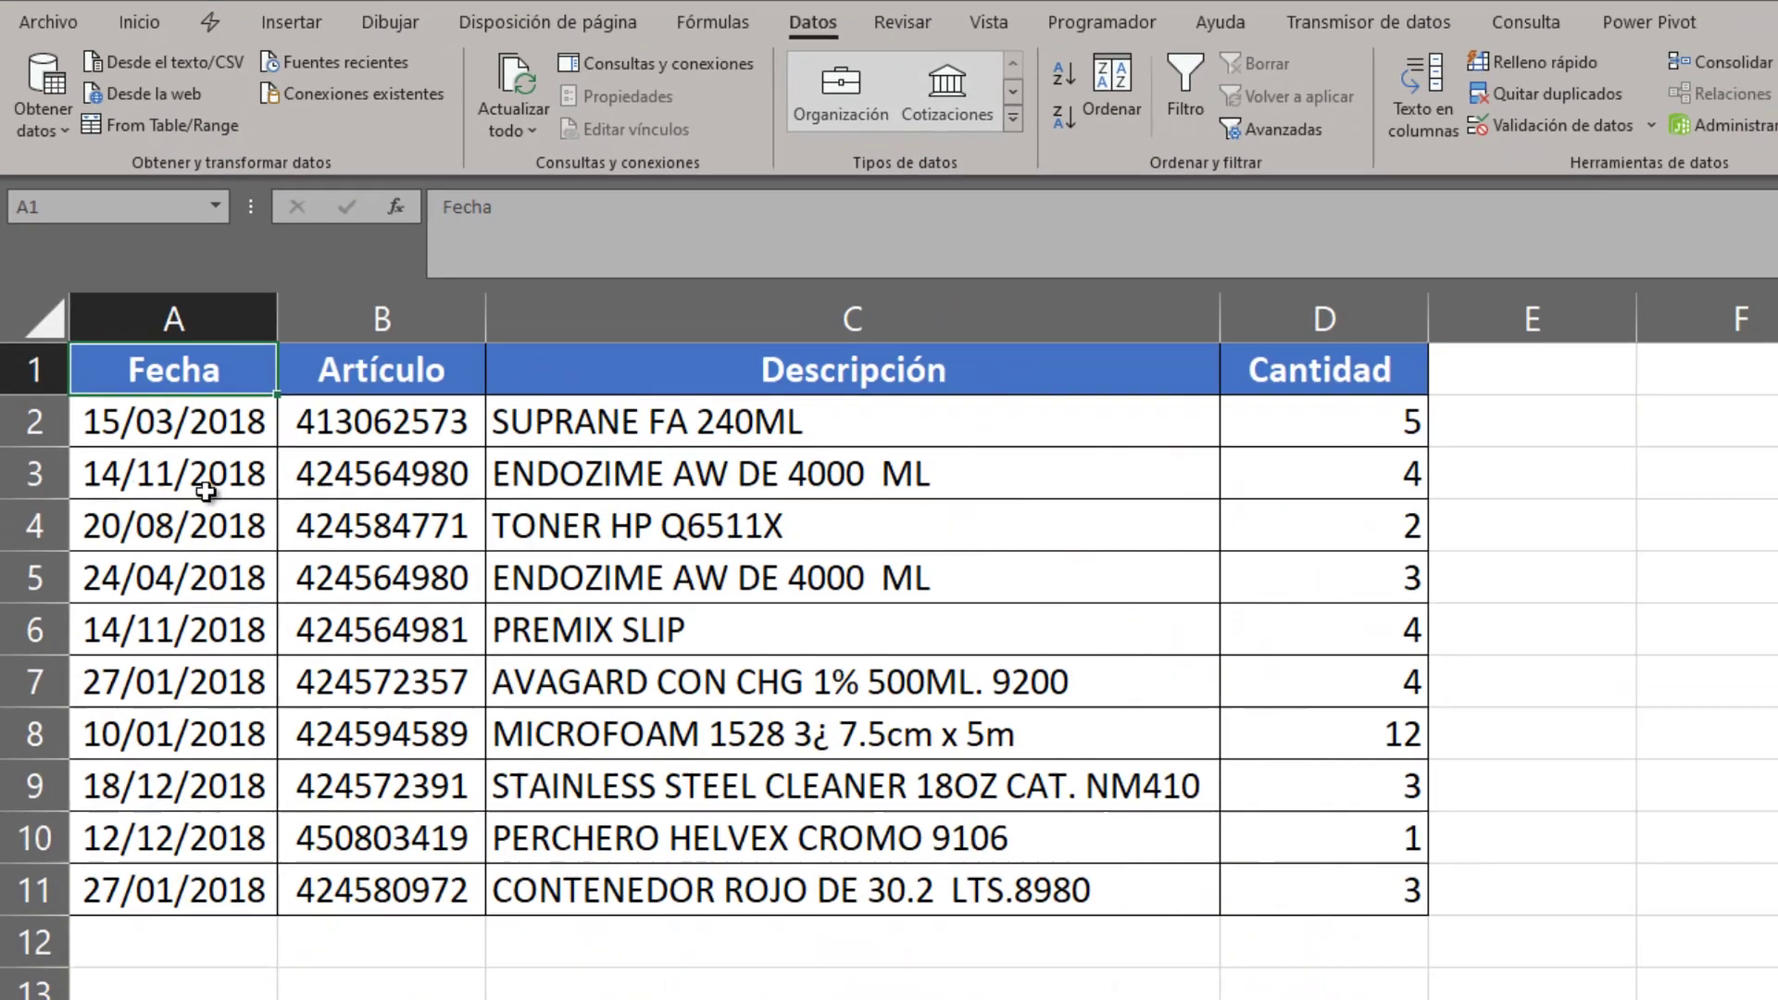
left_click_drag(173, 370, 1270, 892)
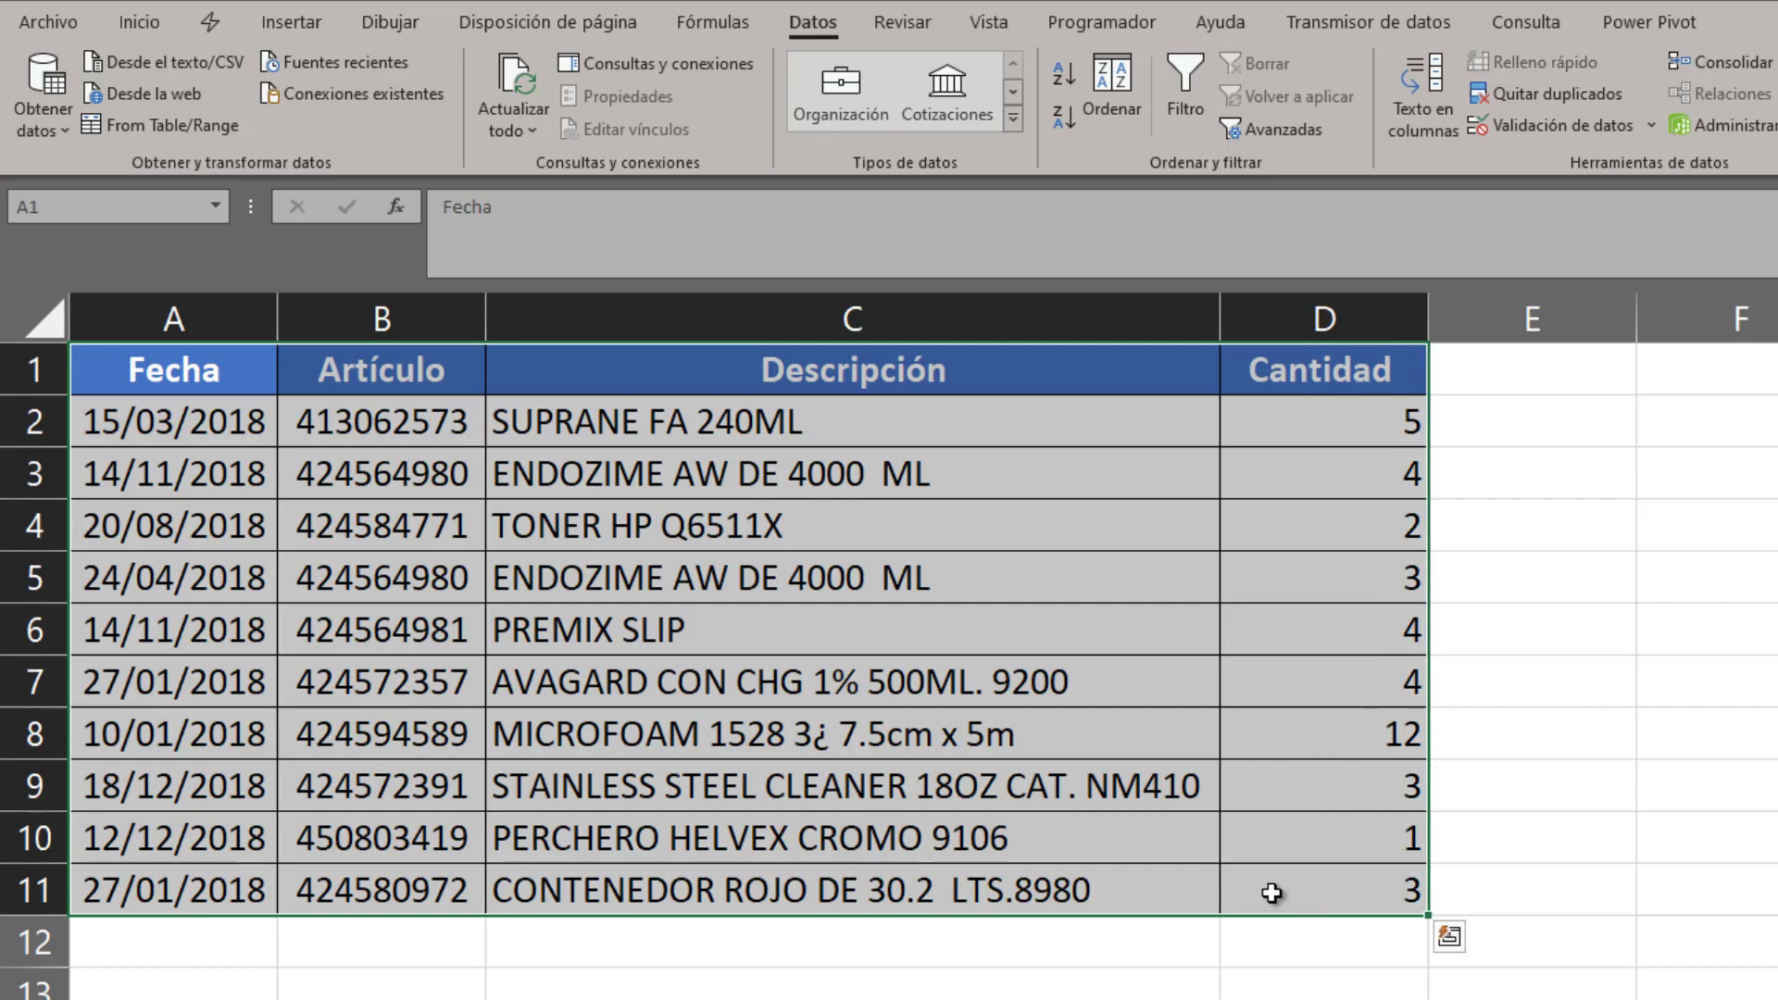
left_click(193, 125)
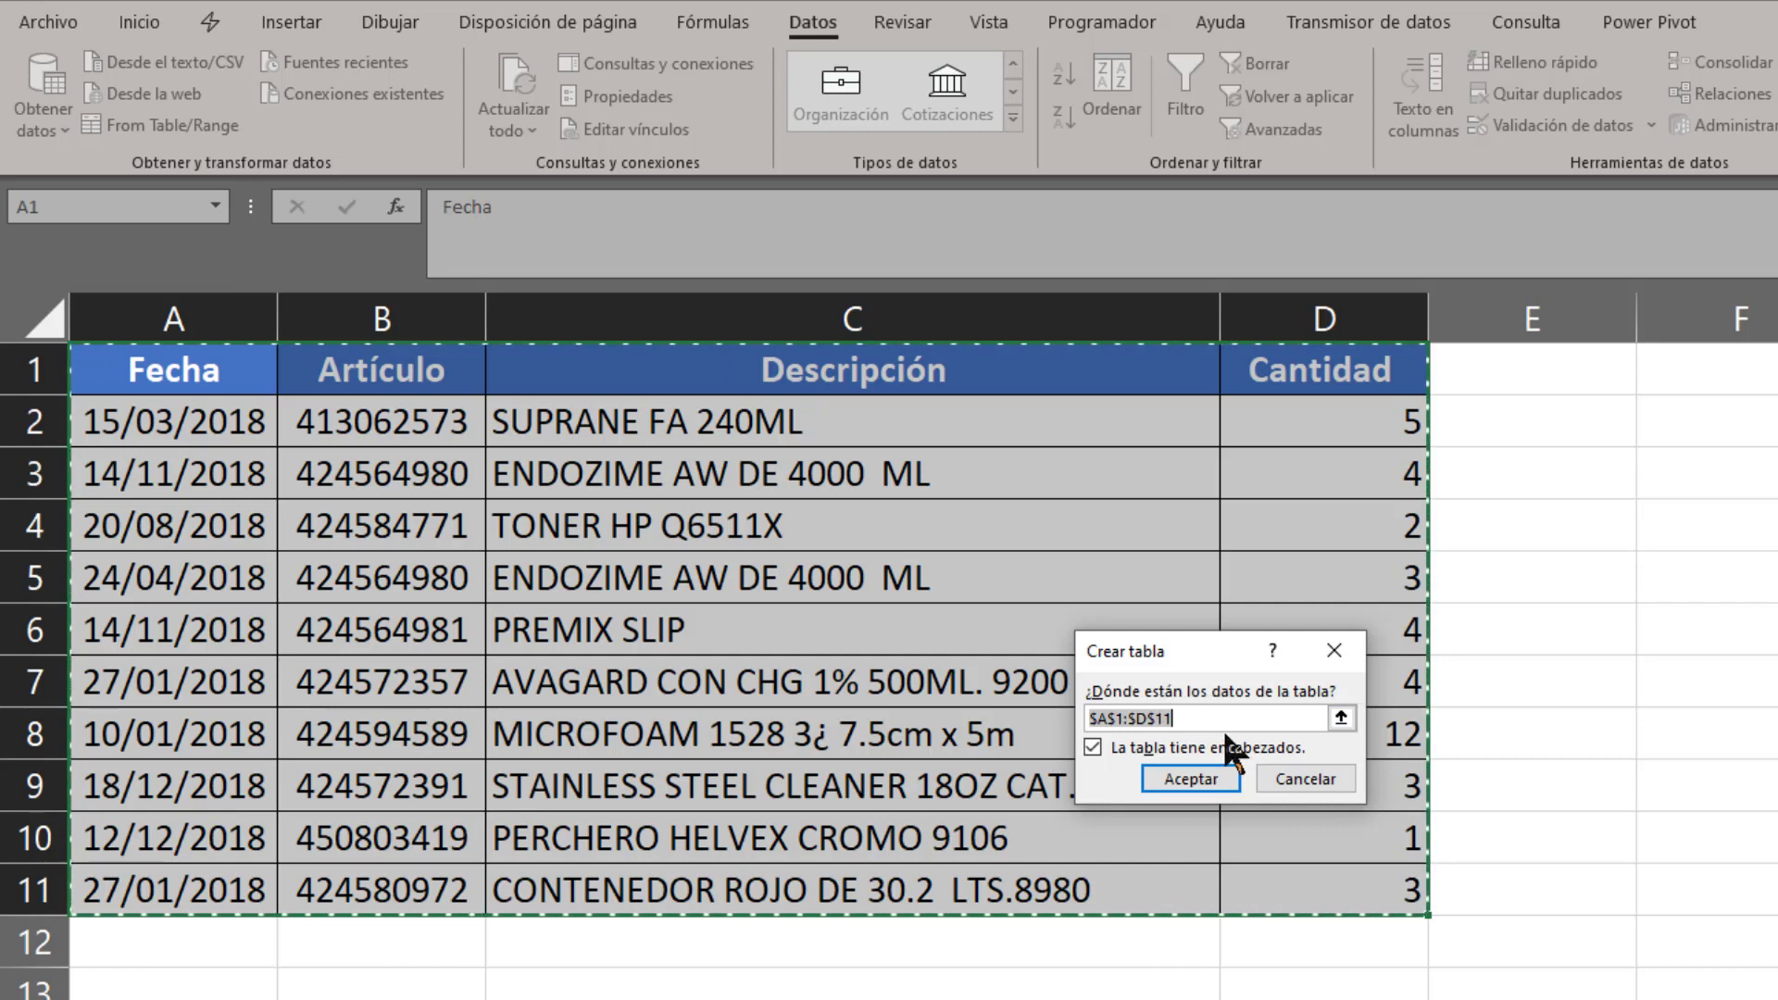
left_click(1192, 782)
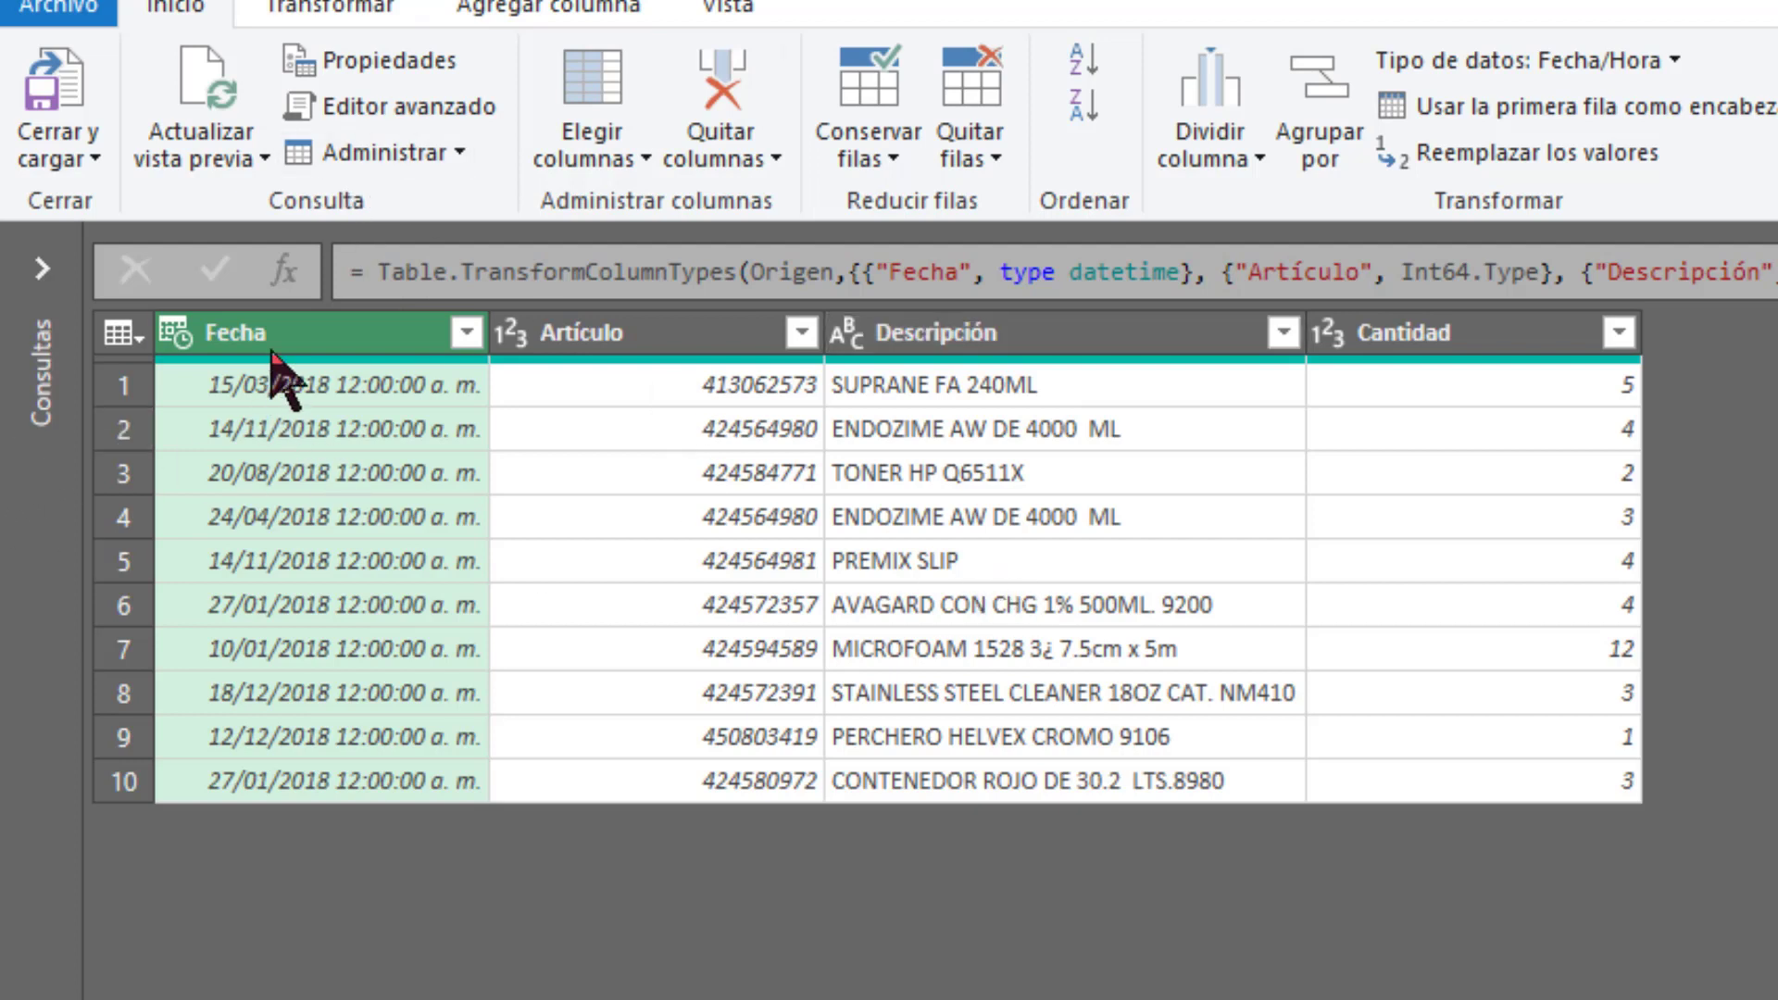
Change the Fecha column type to Fecha (date only), added as a new step.
left_click(176, 350)
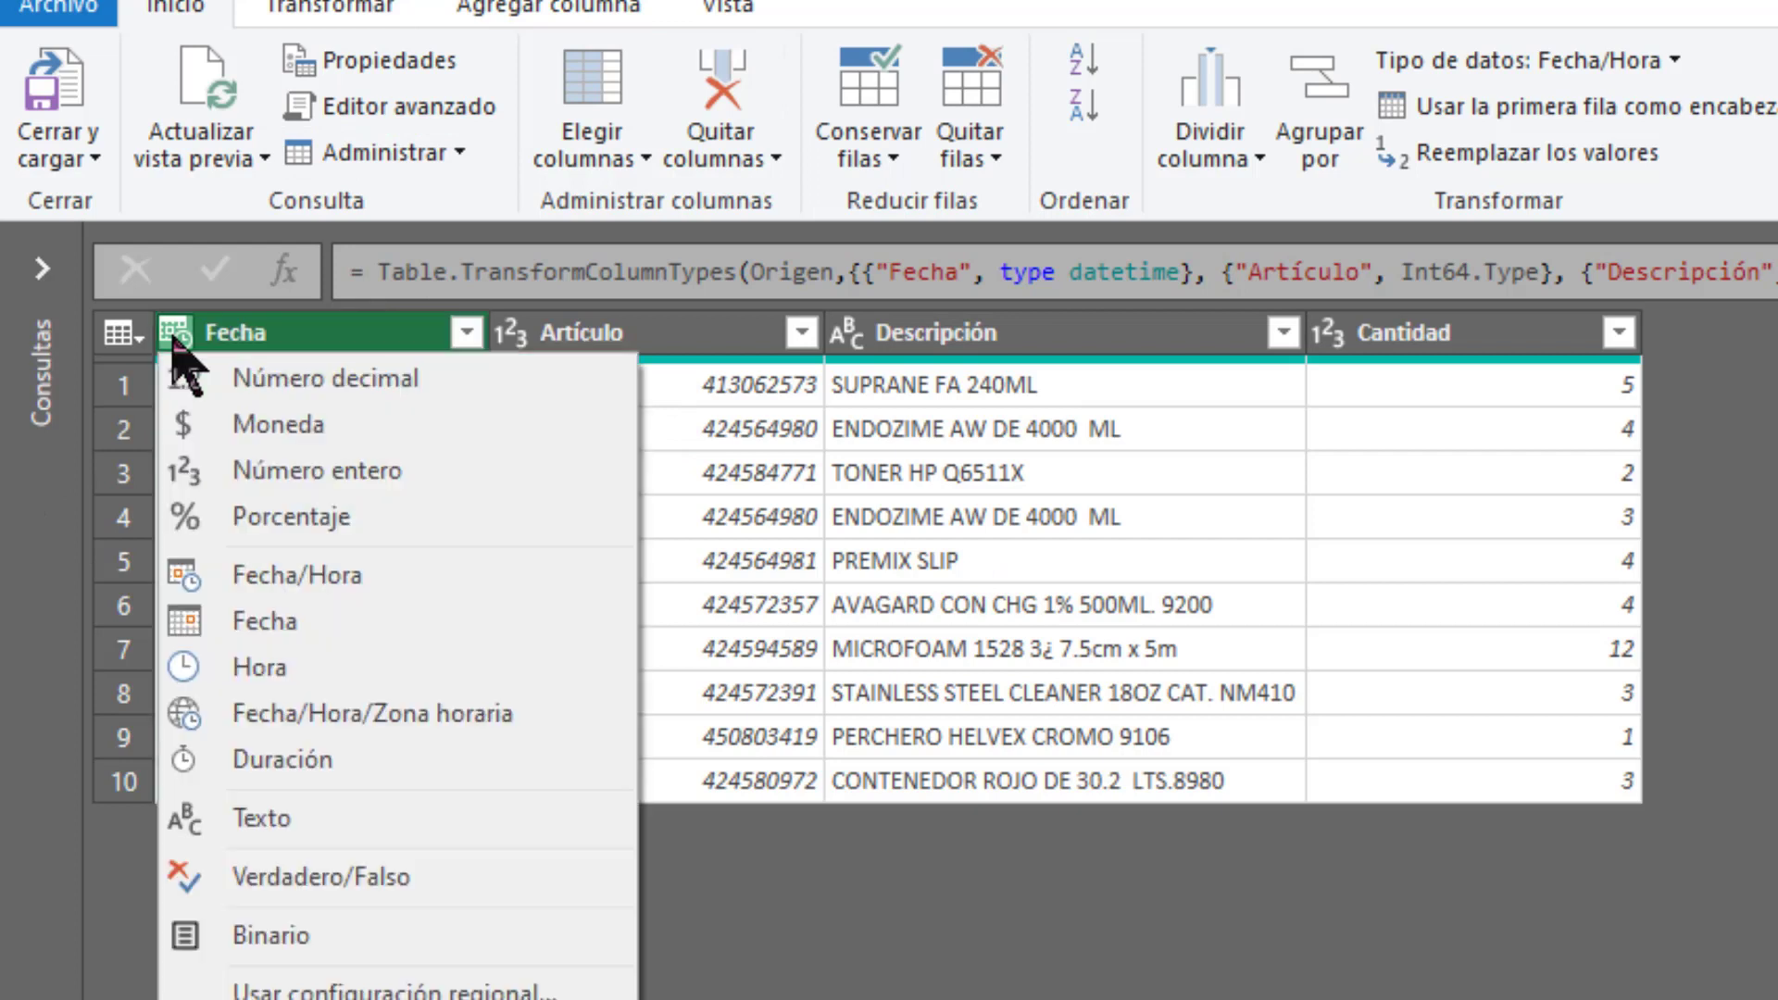
left_click(315, 338)
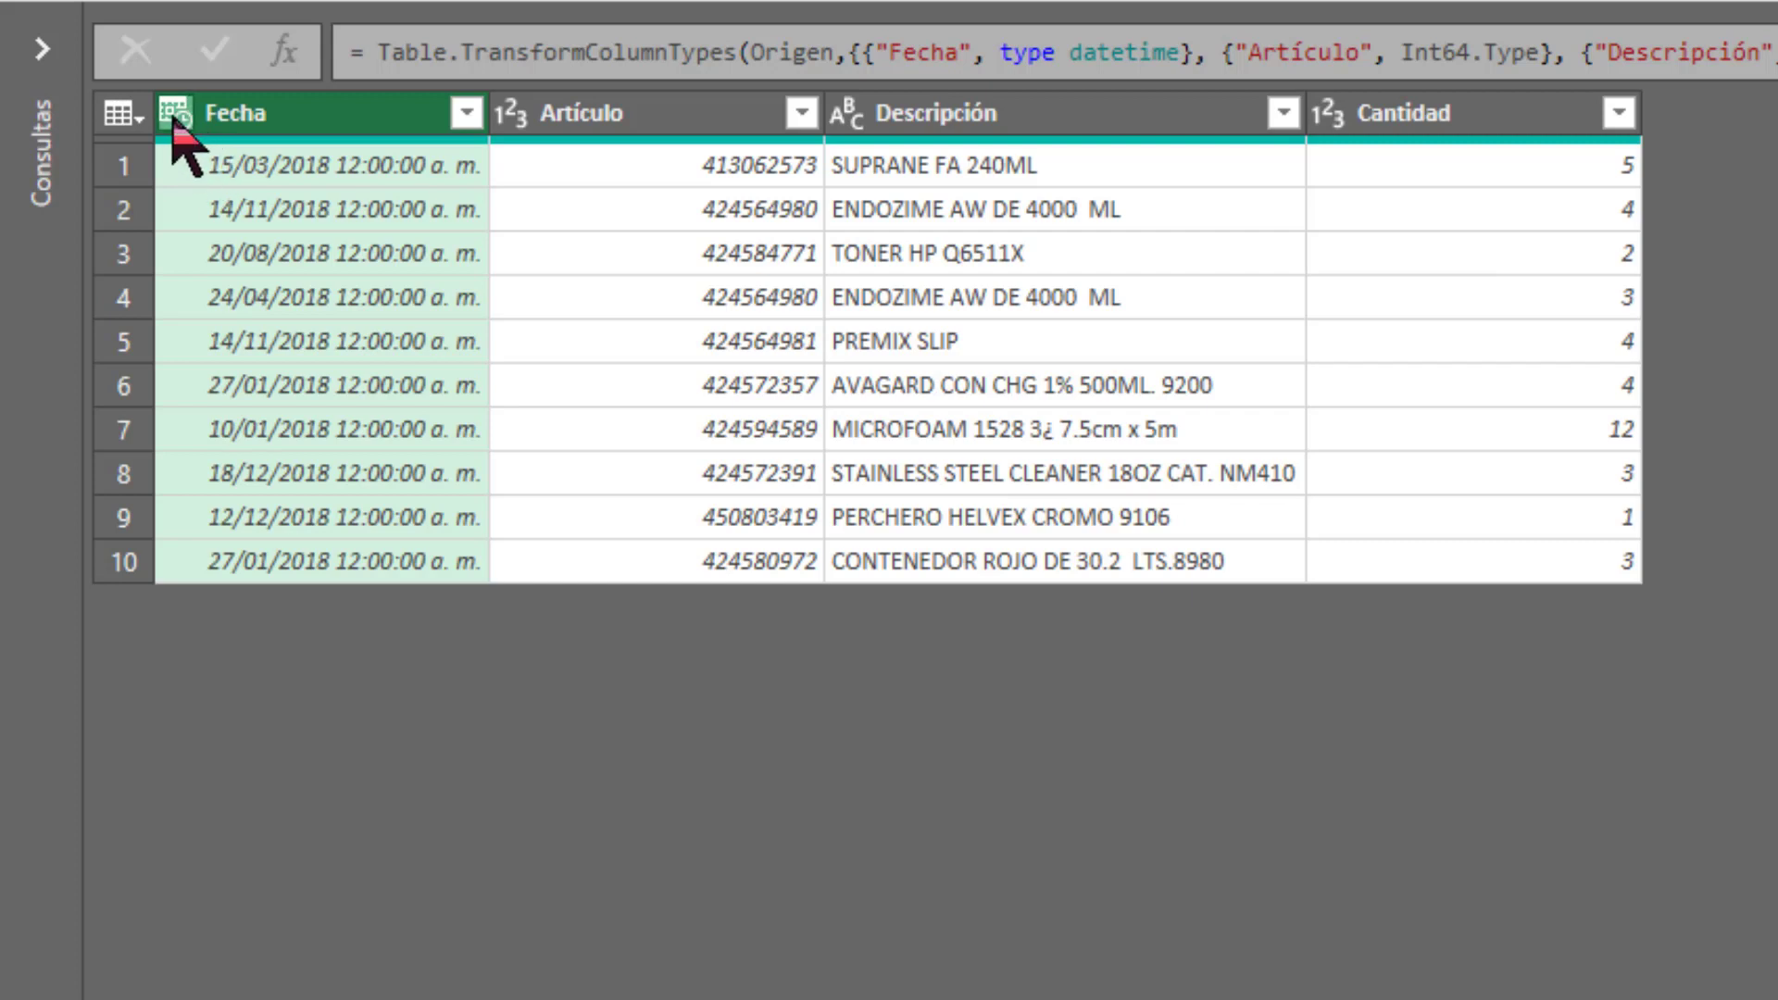
left_click(175, 115)
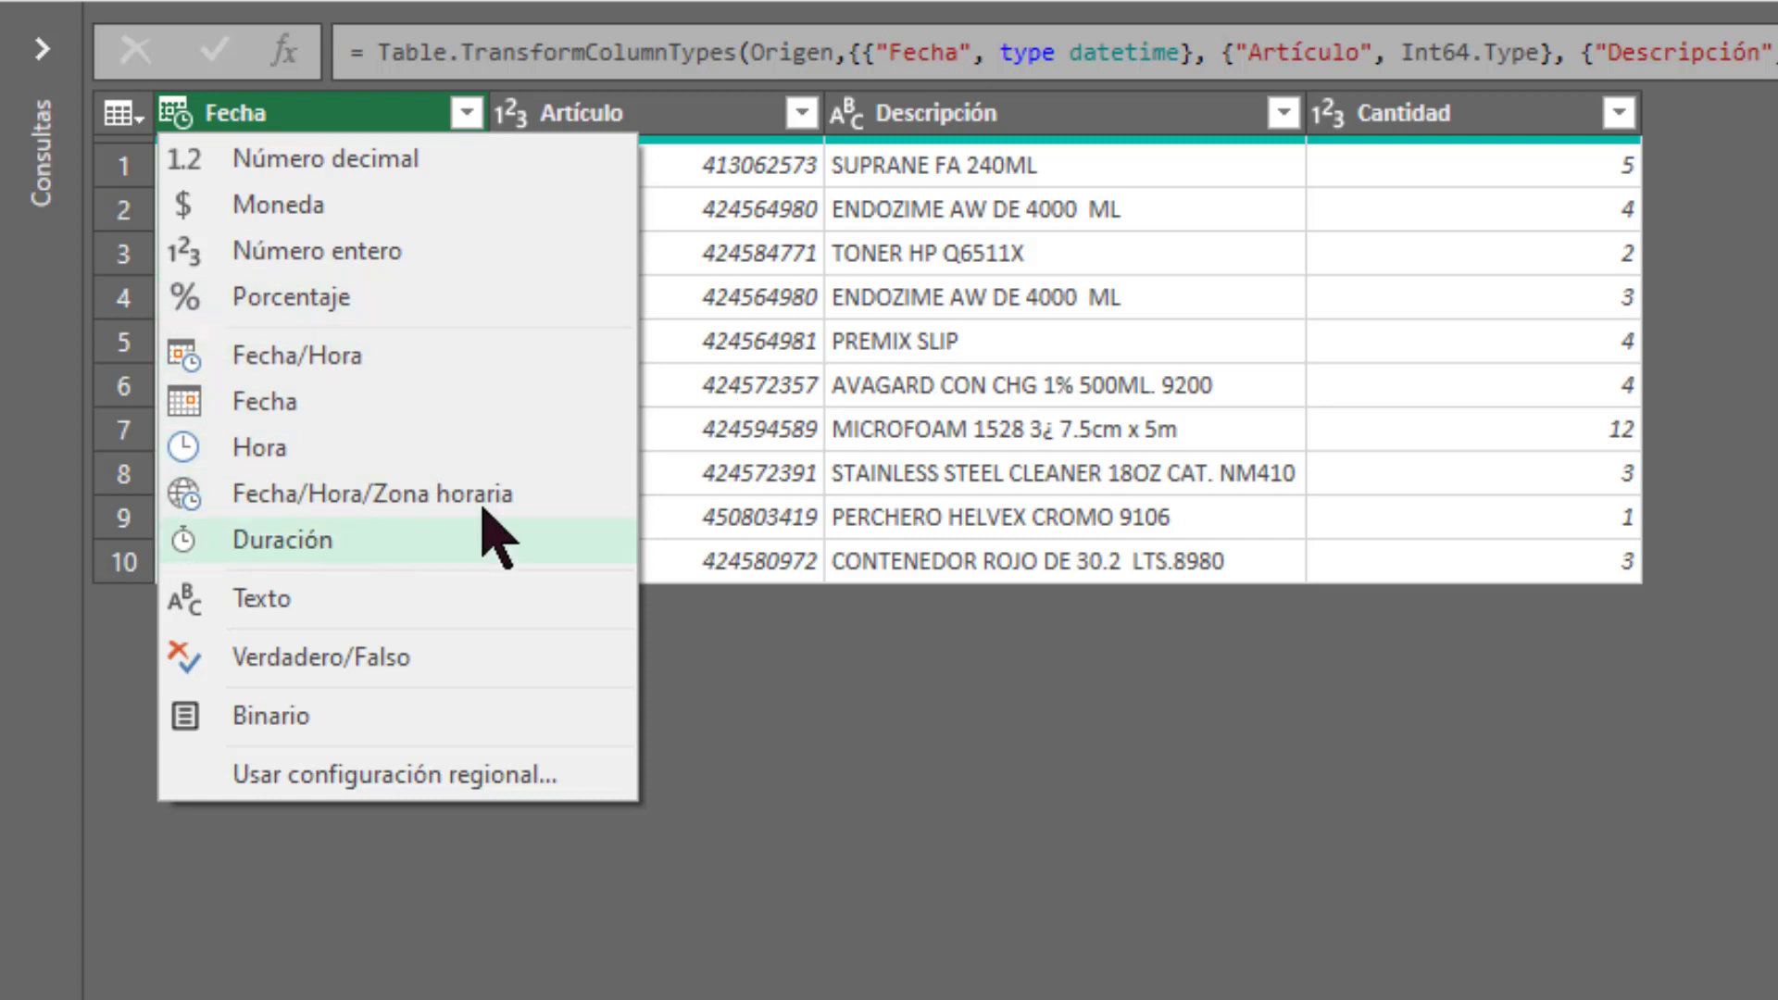
left_click(285, 415)
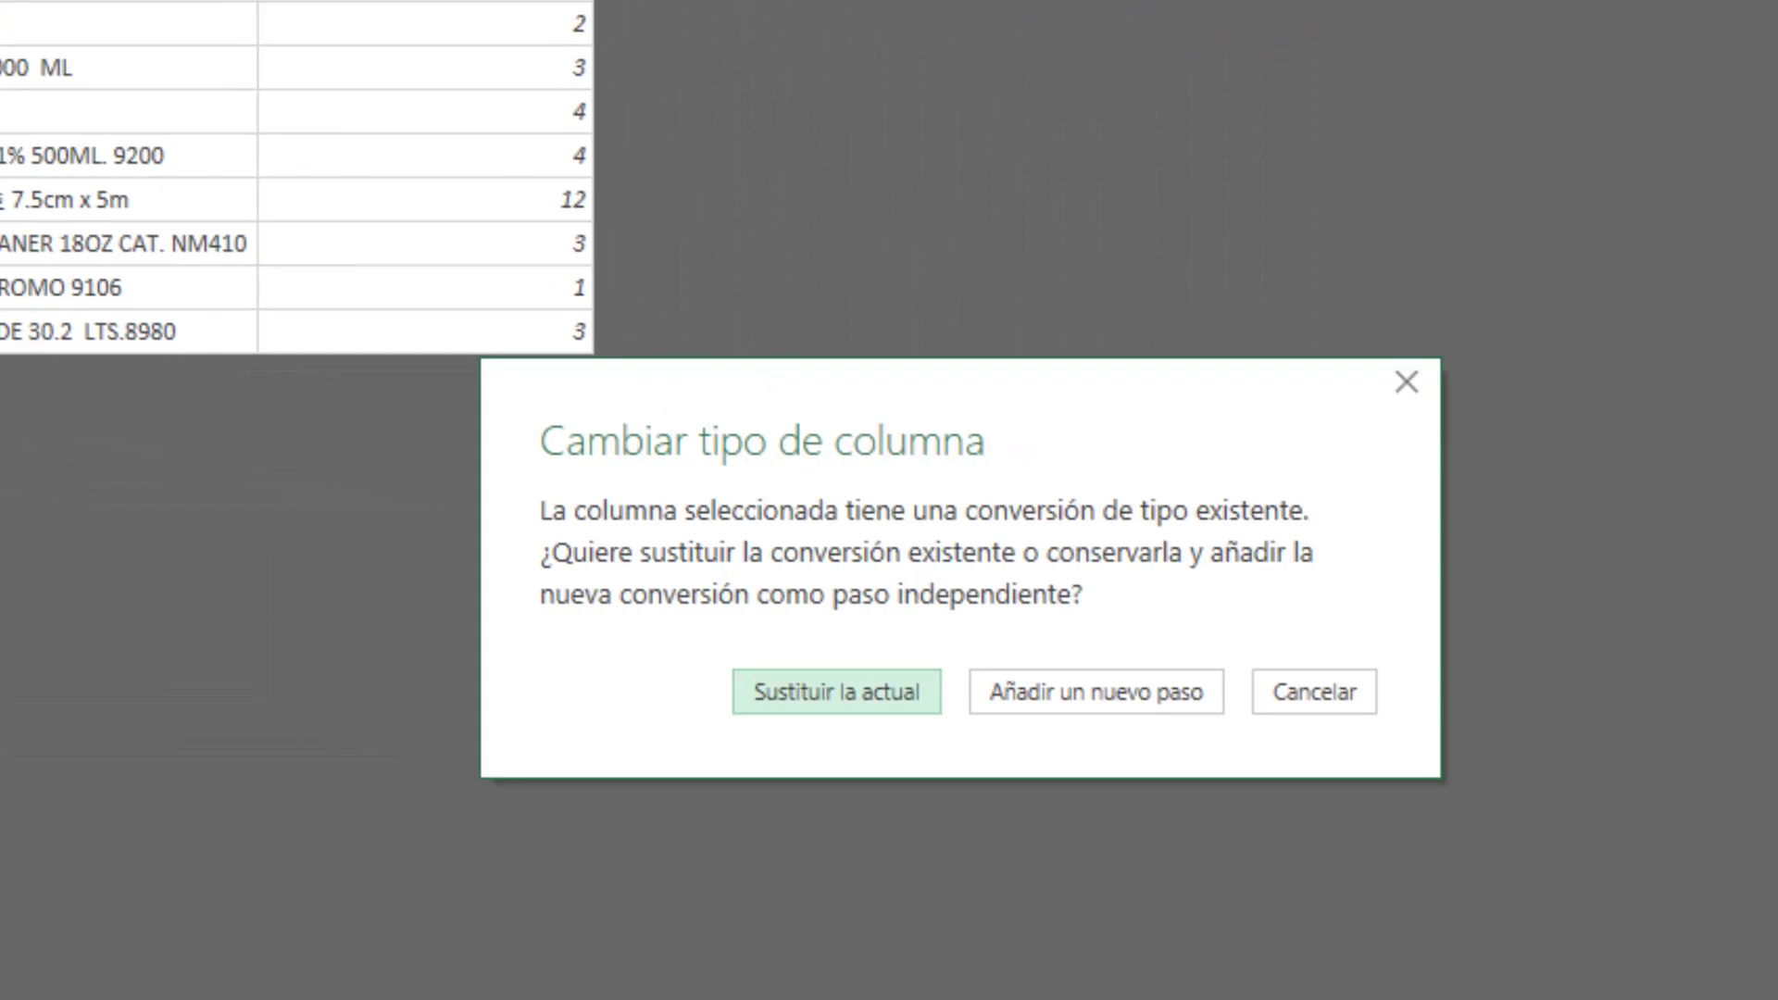
left_click(1139, 700)
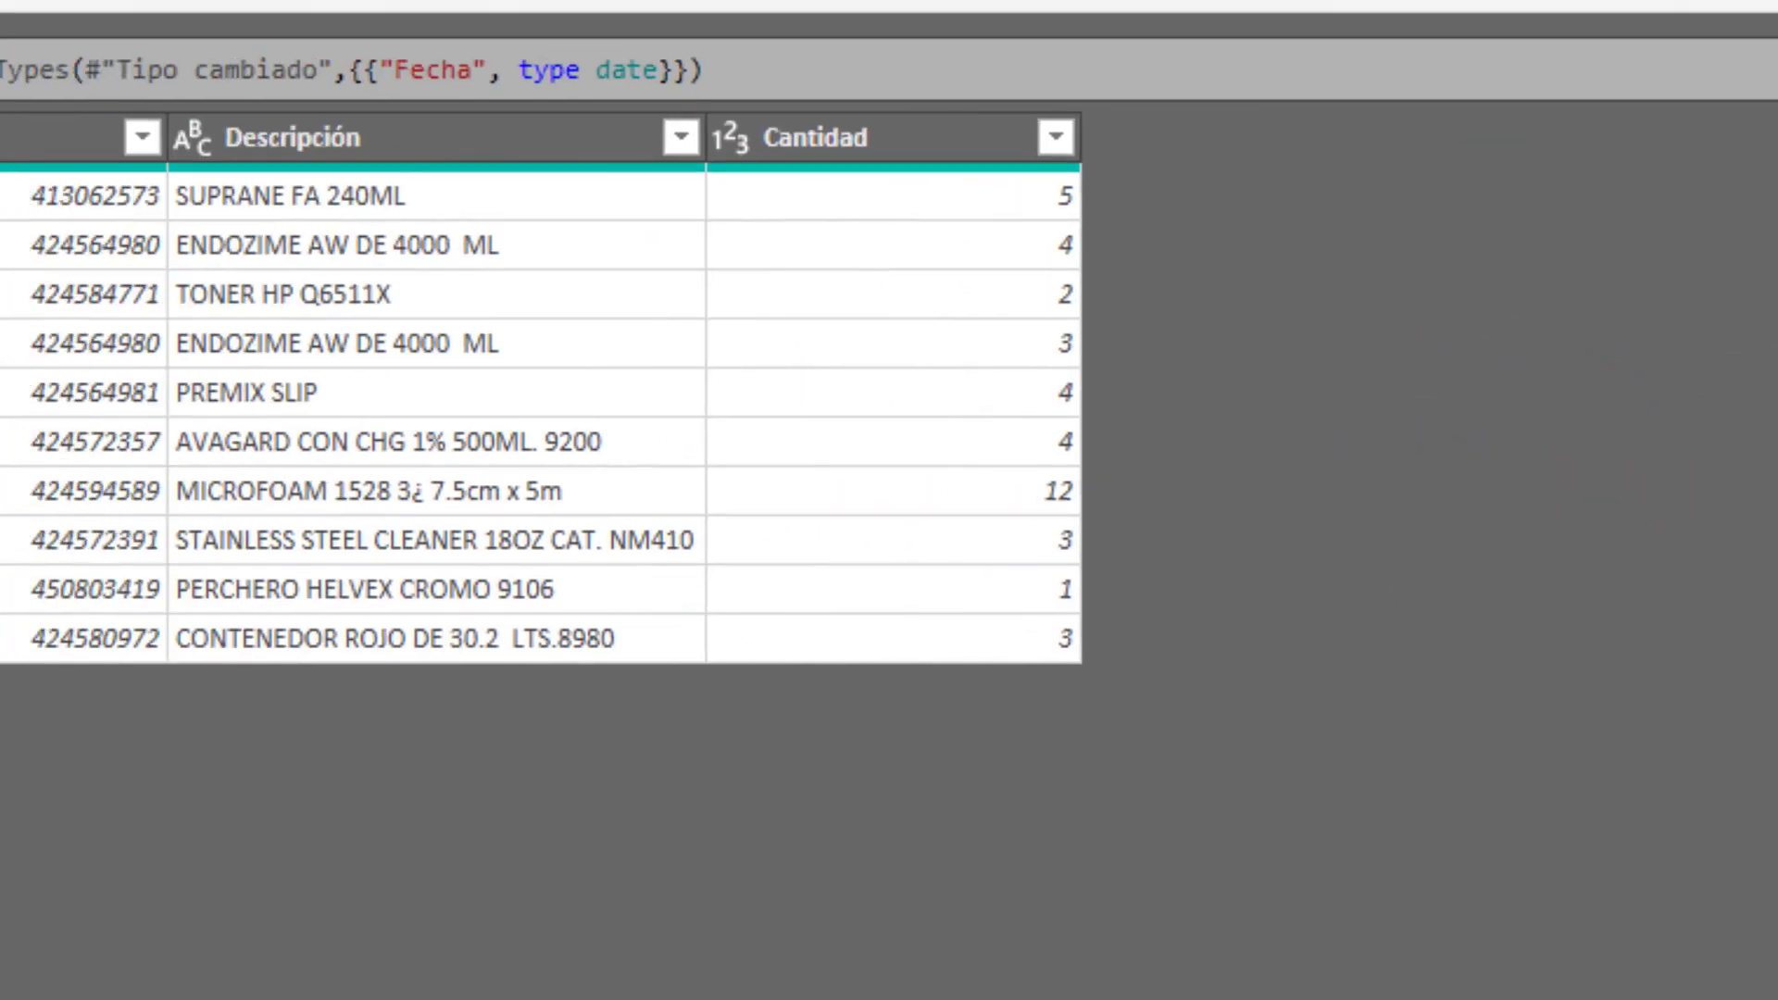
left_click(1236, 437)
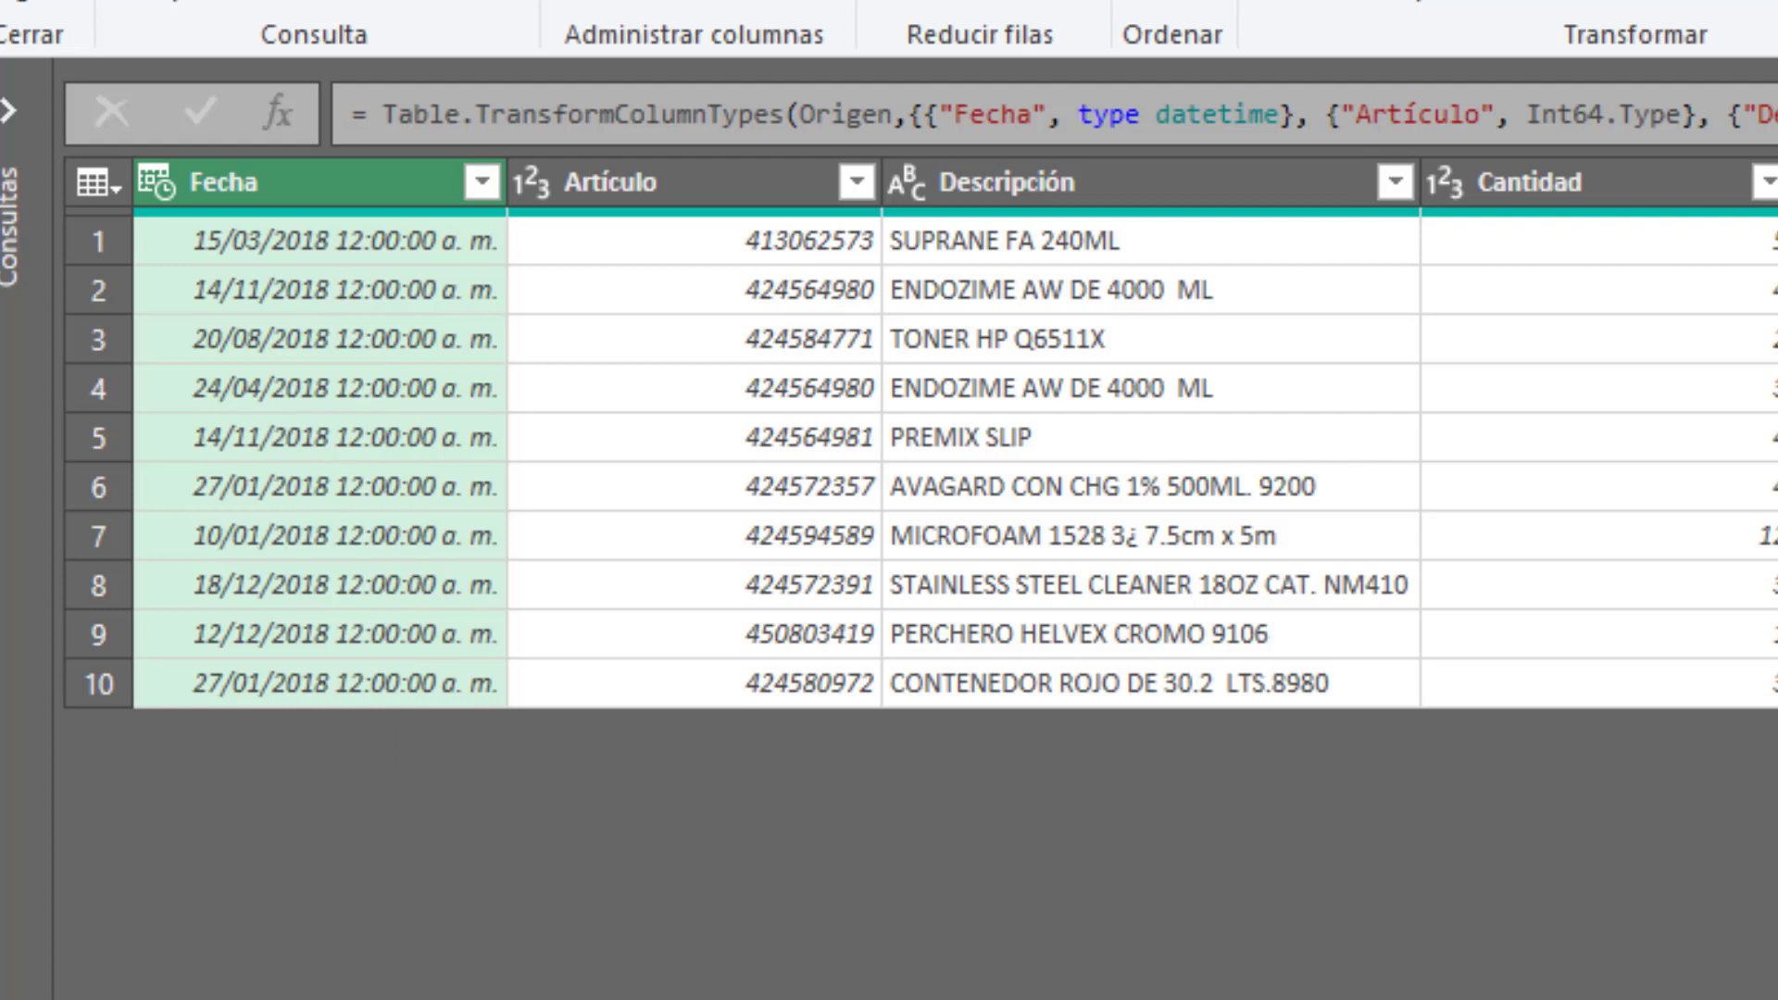
left_click(145, 193)
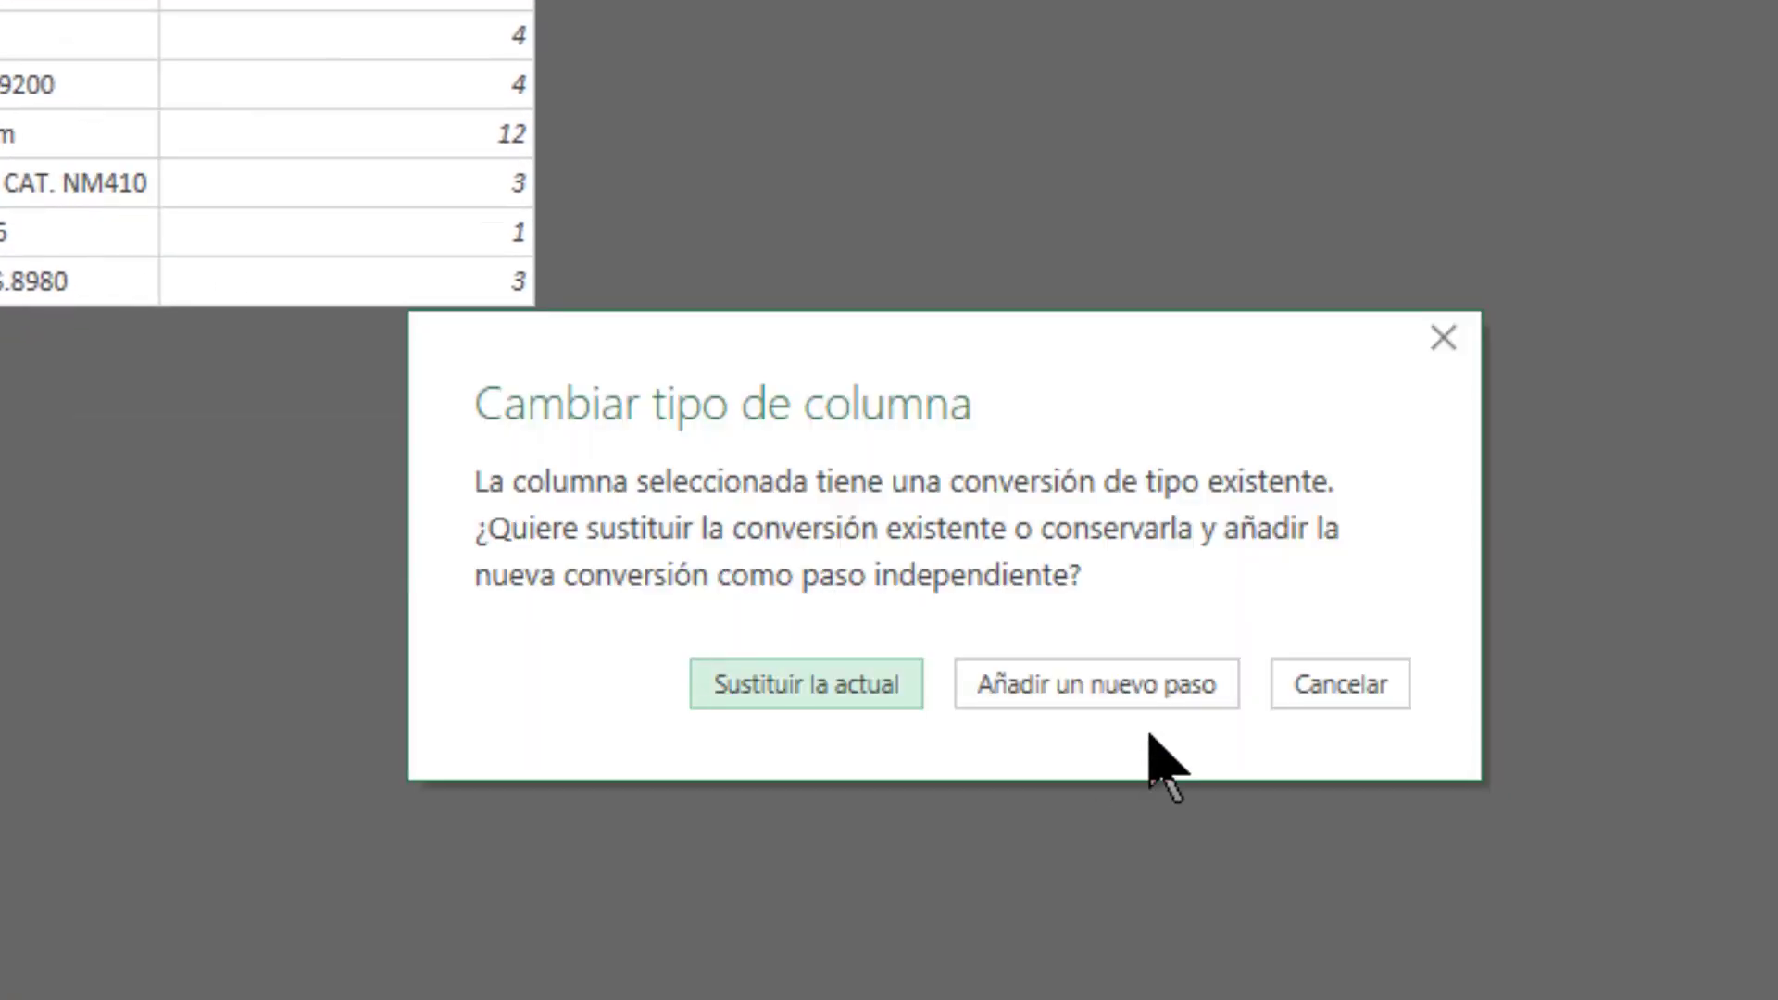
left_click(1087, 682)
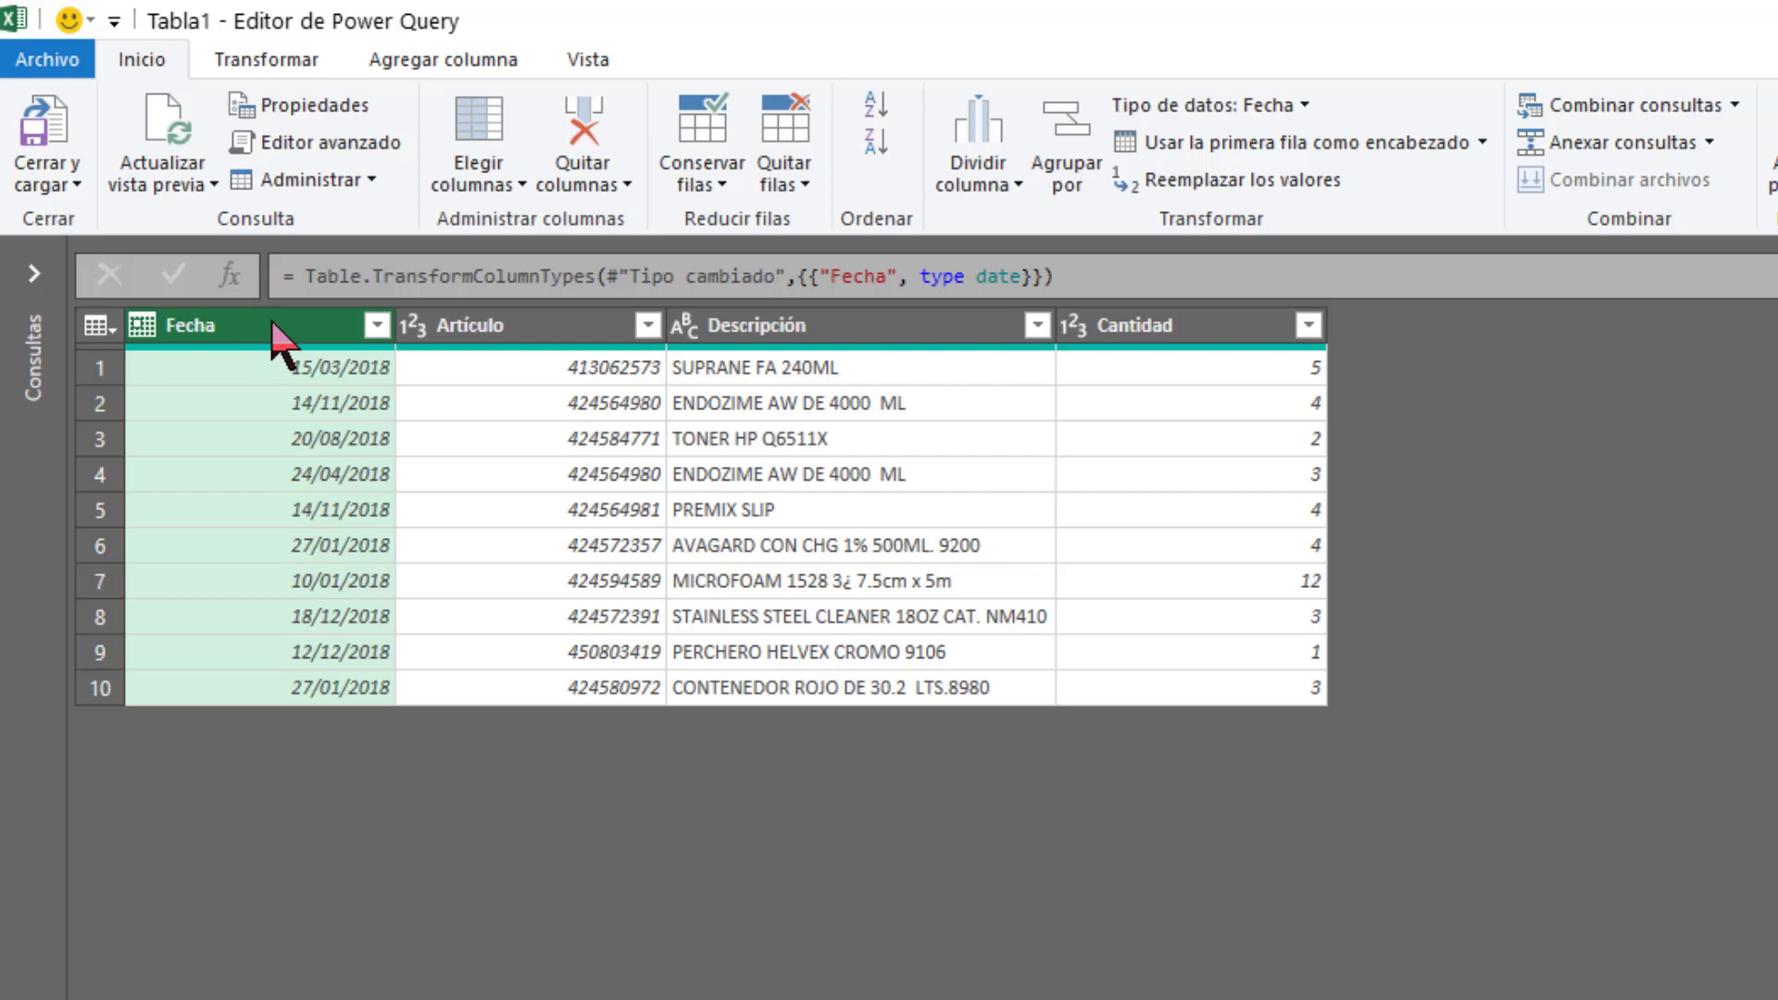
Duplicate the Fecha column and rename the copy 'Nombre del mes'.
right_click(274, 326)
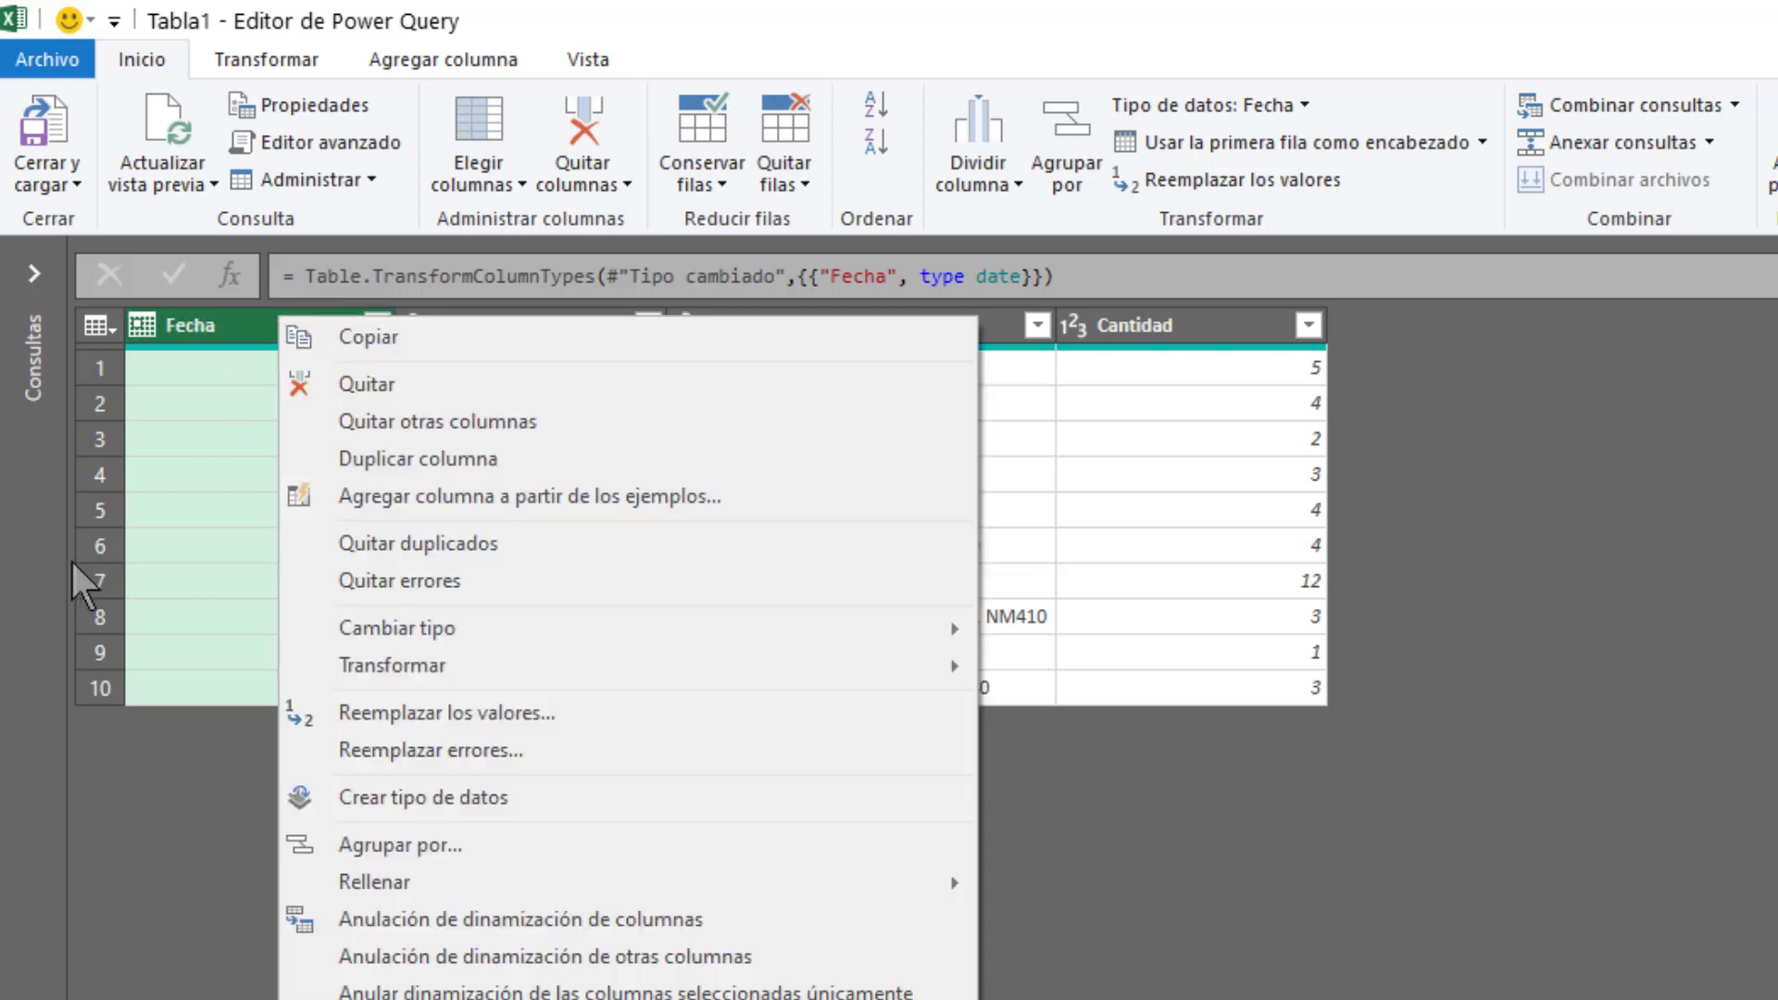
left_click(540, 463)
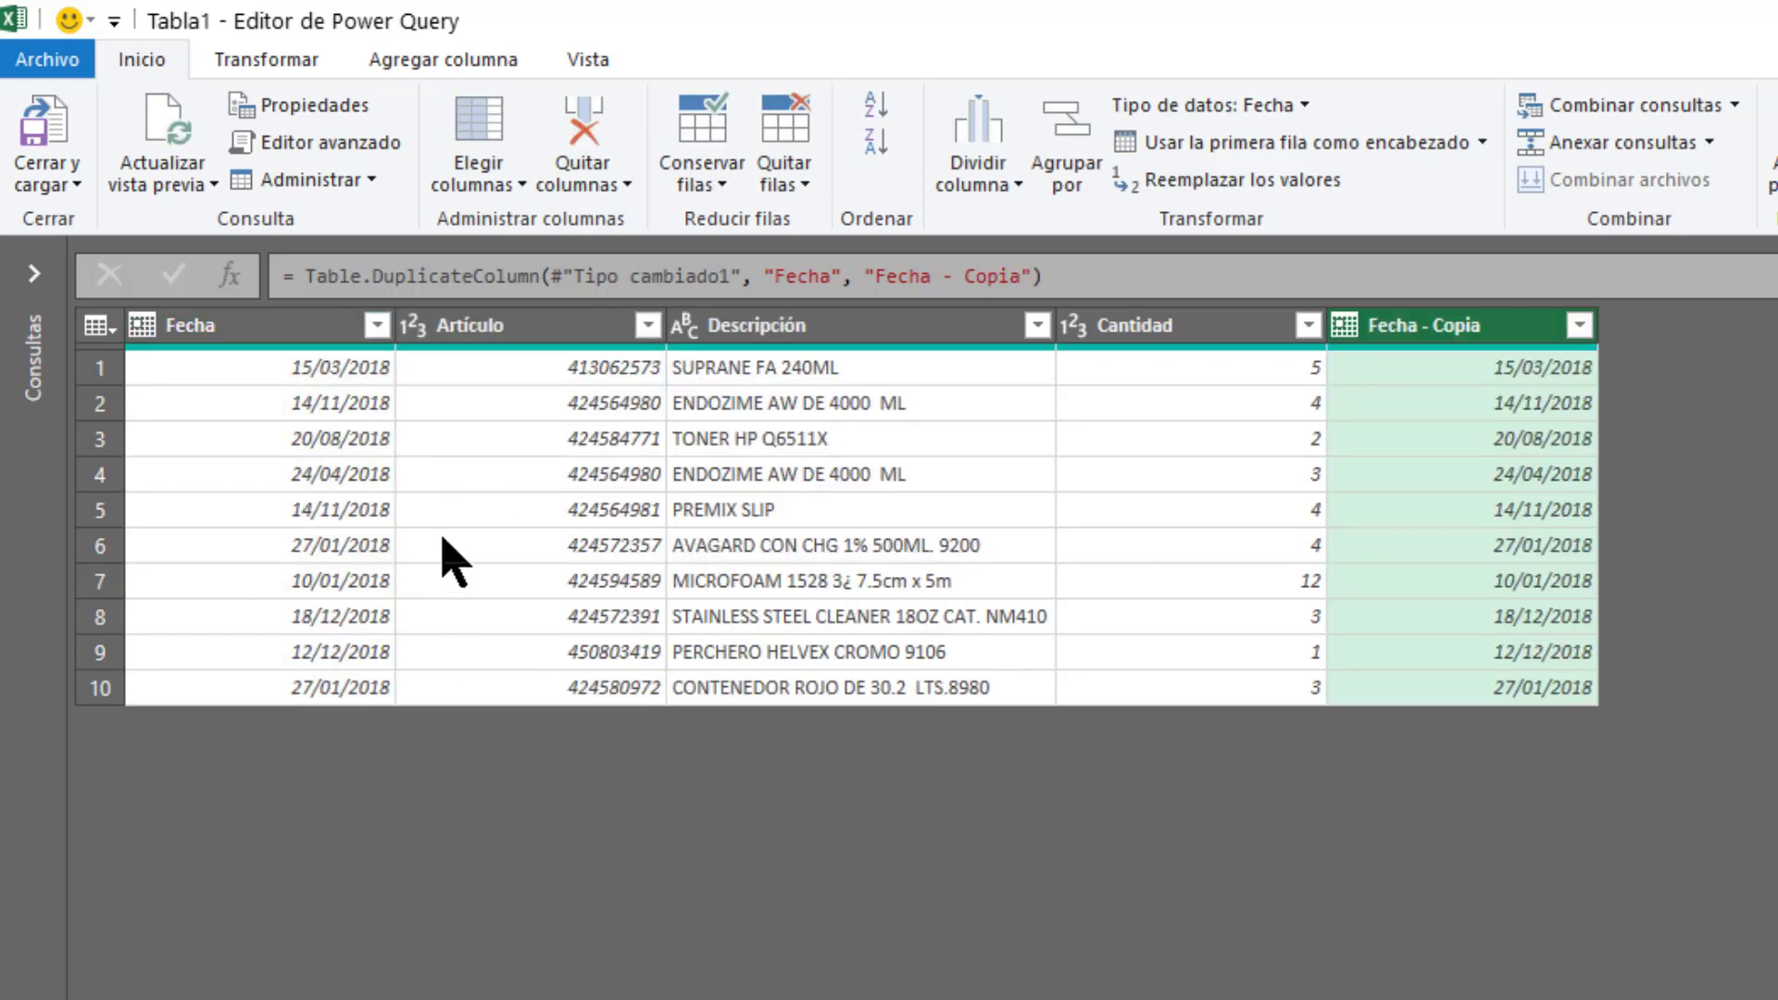
double_click(1466, 325)
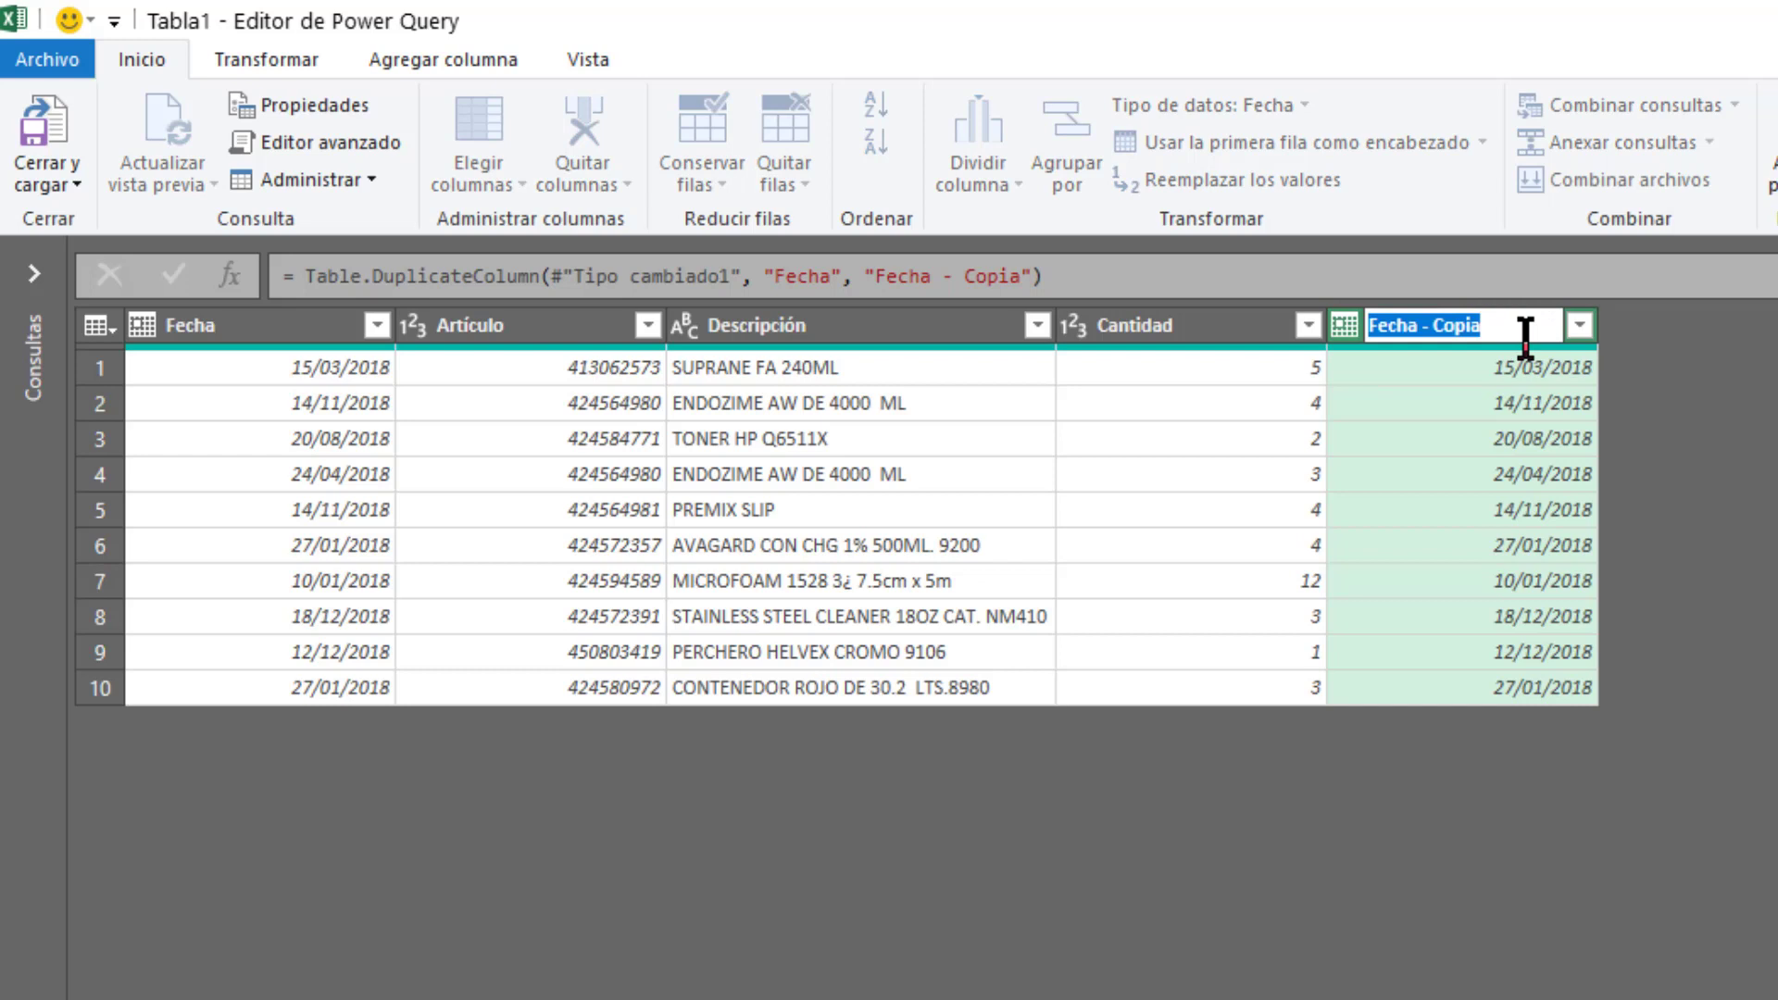
type("Nomb")
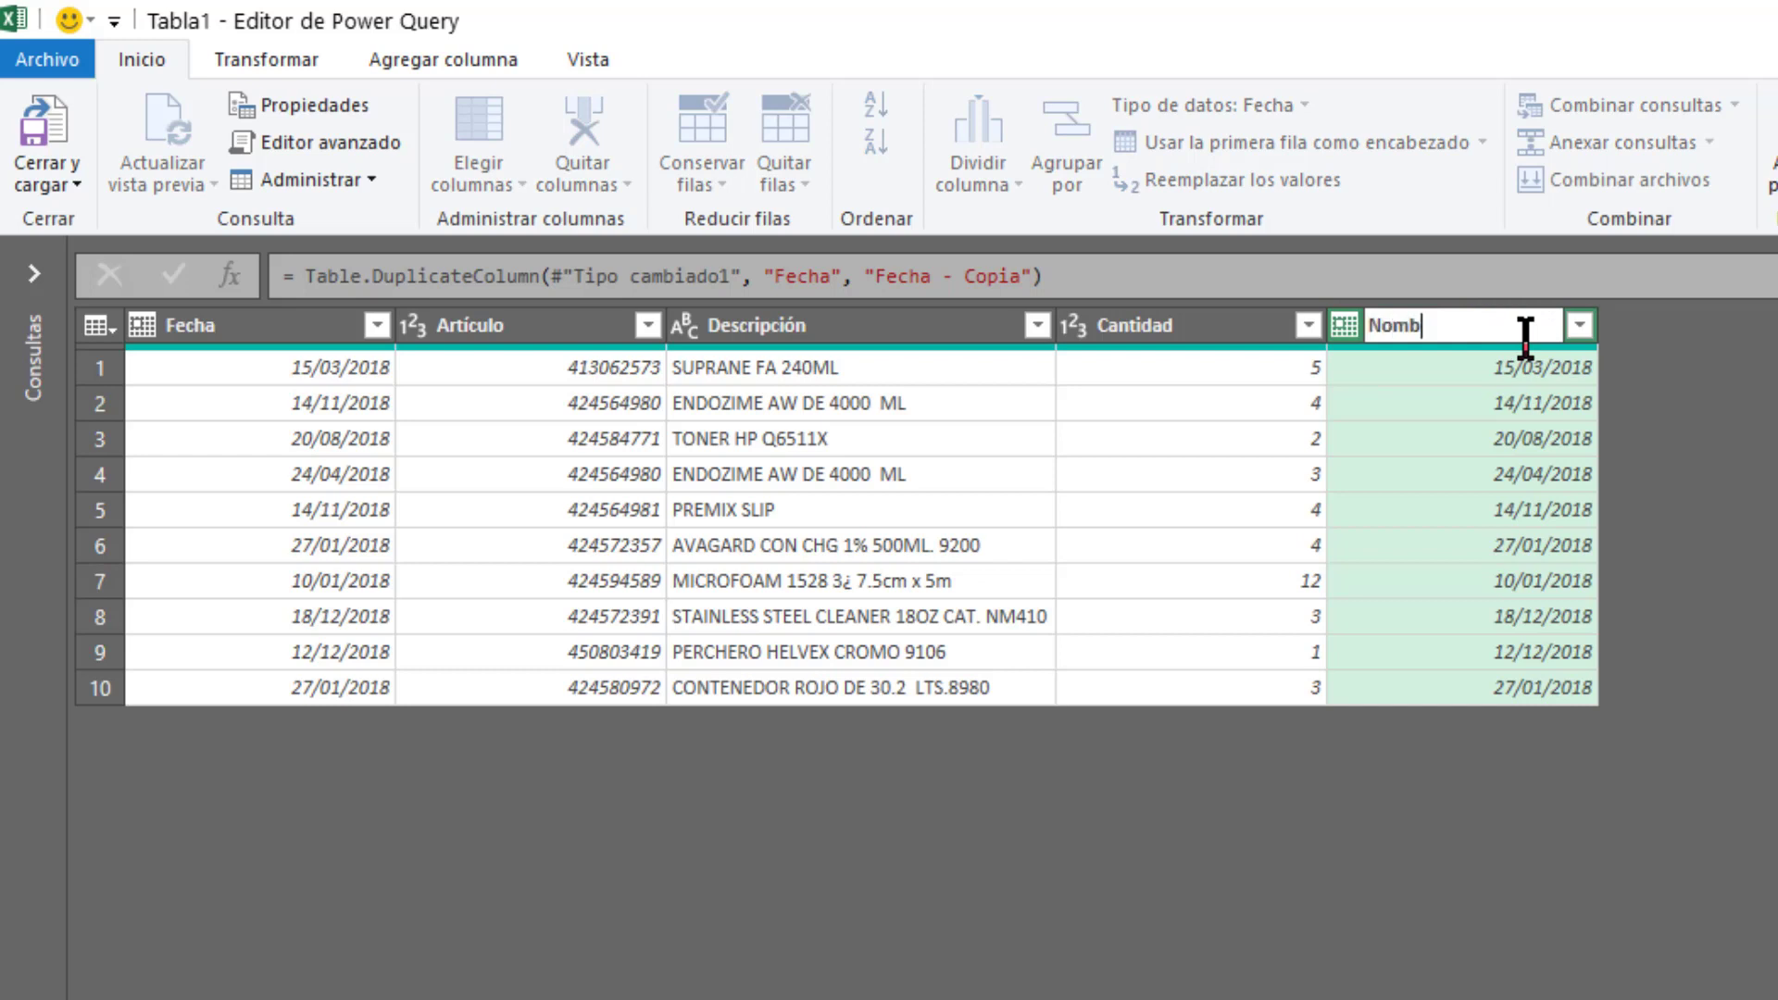
type("re de")
type("l mes")
key("Return")
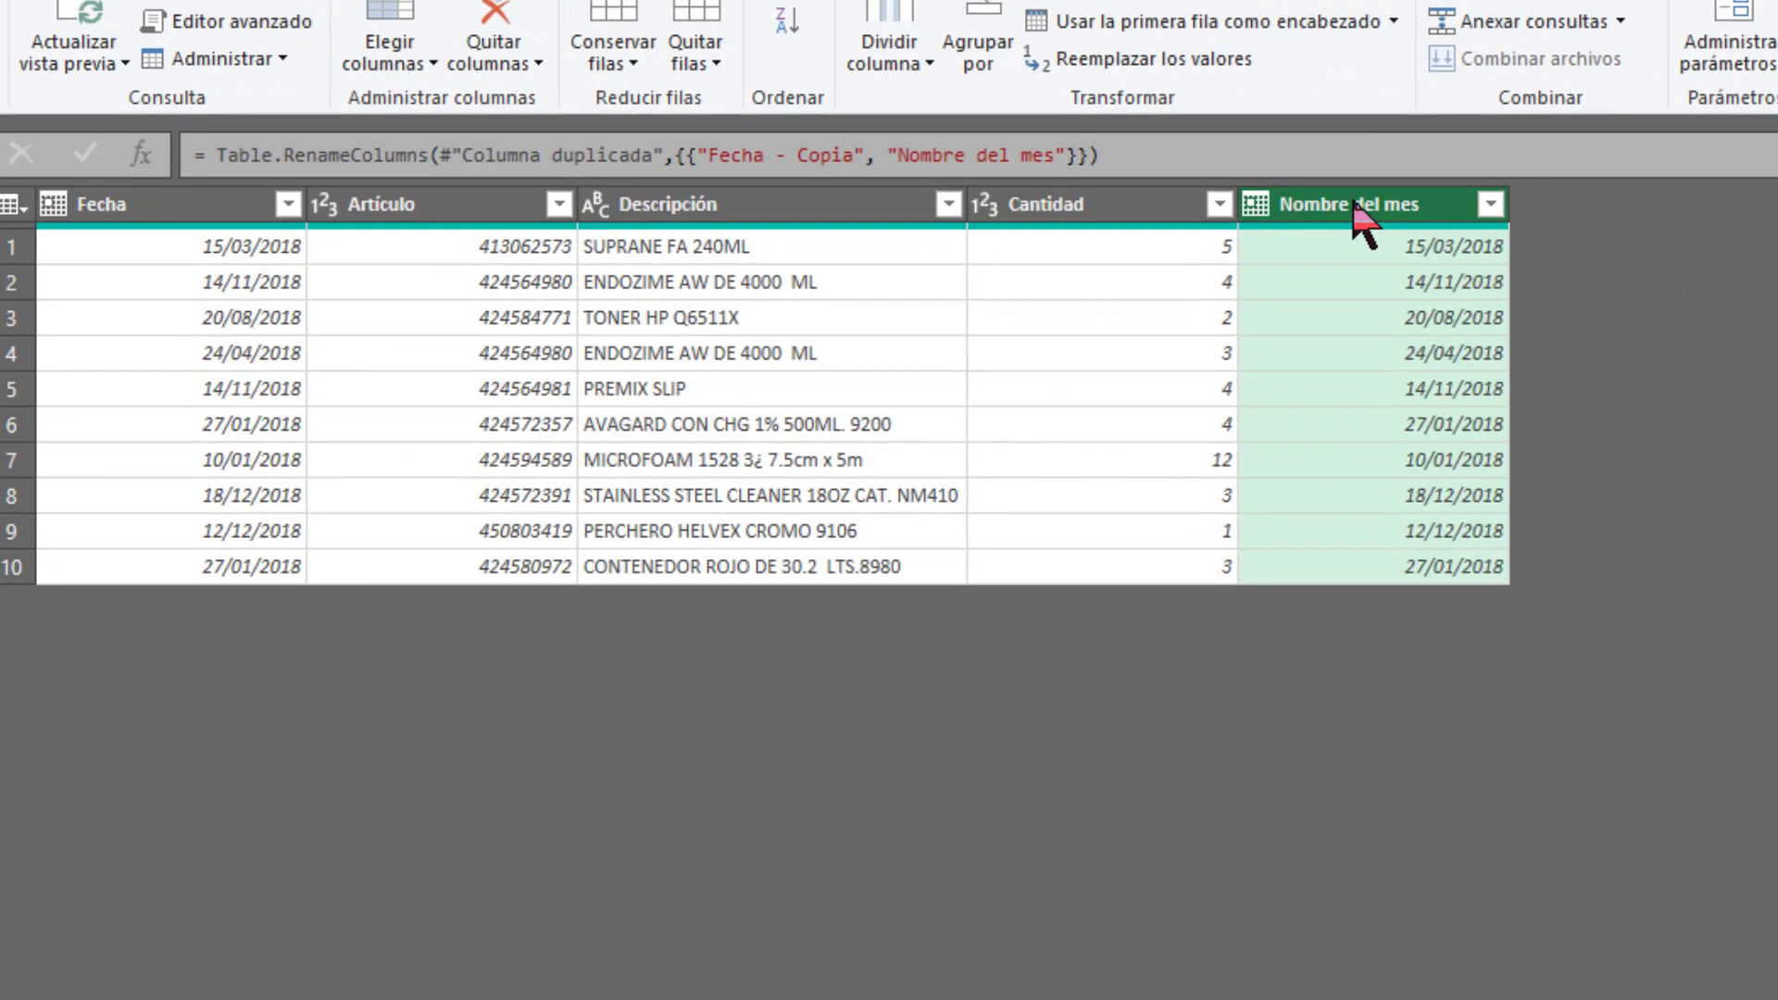
right_click(1356, 214)
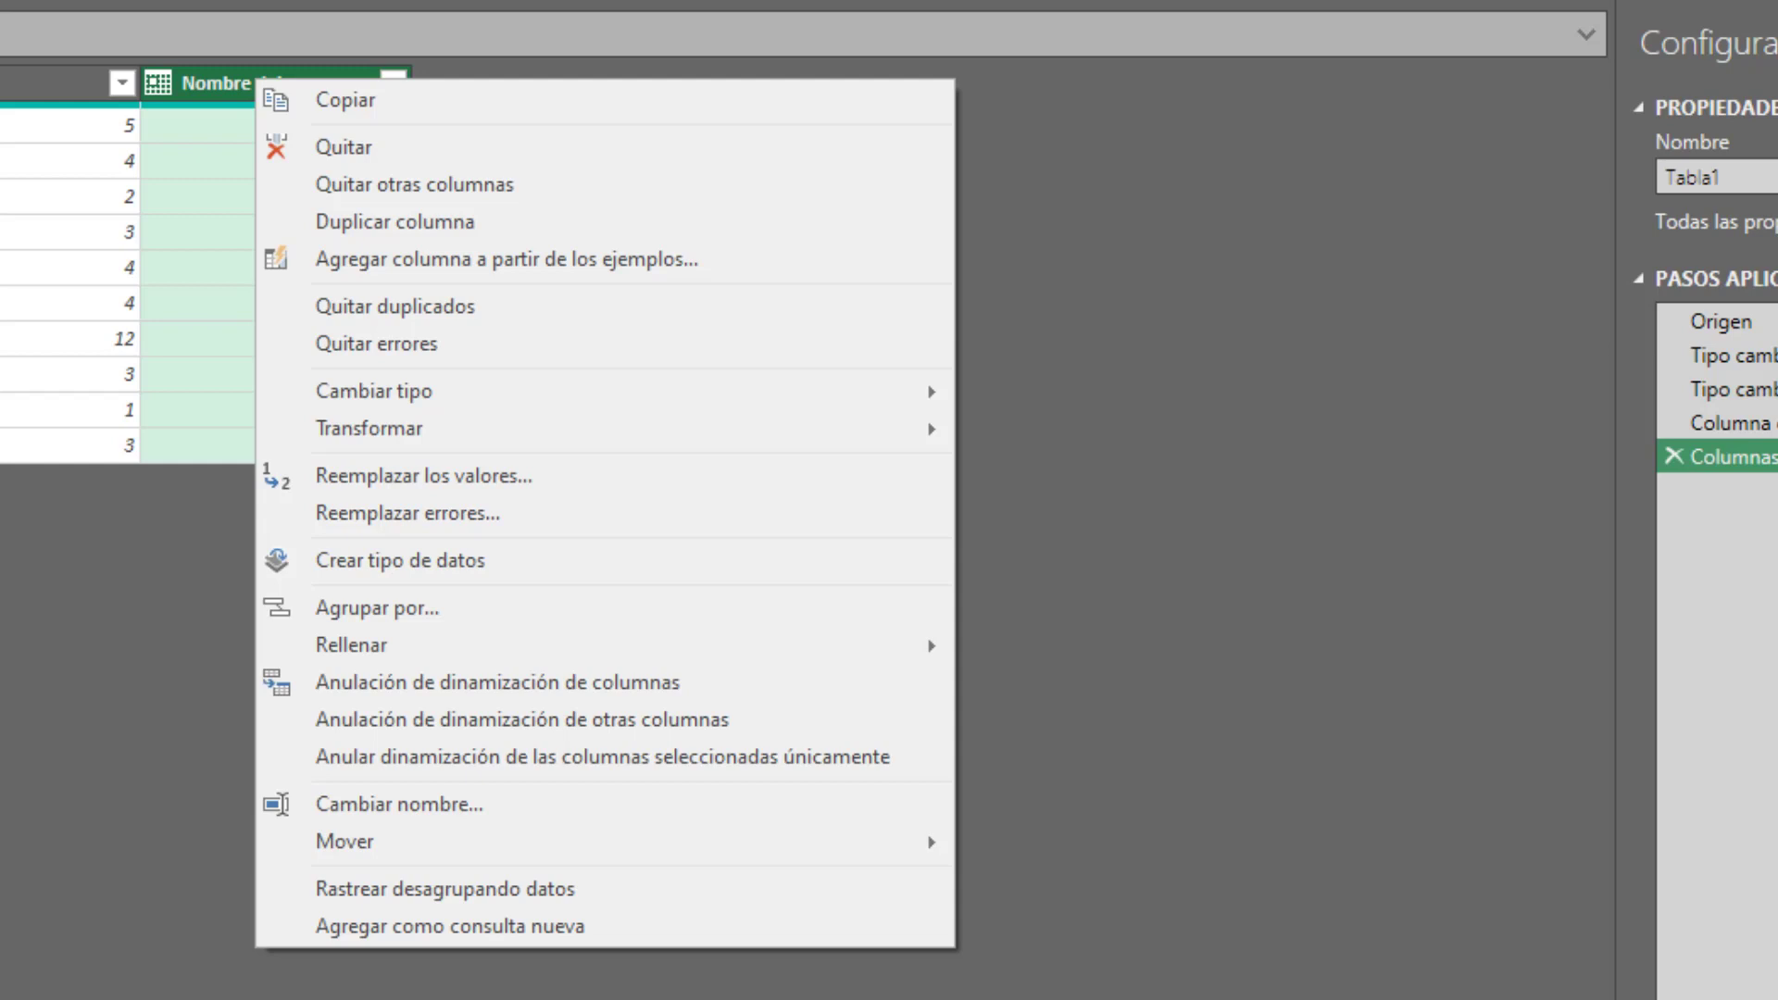
mouse_move(369, 427)
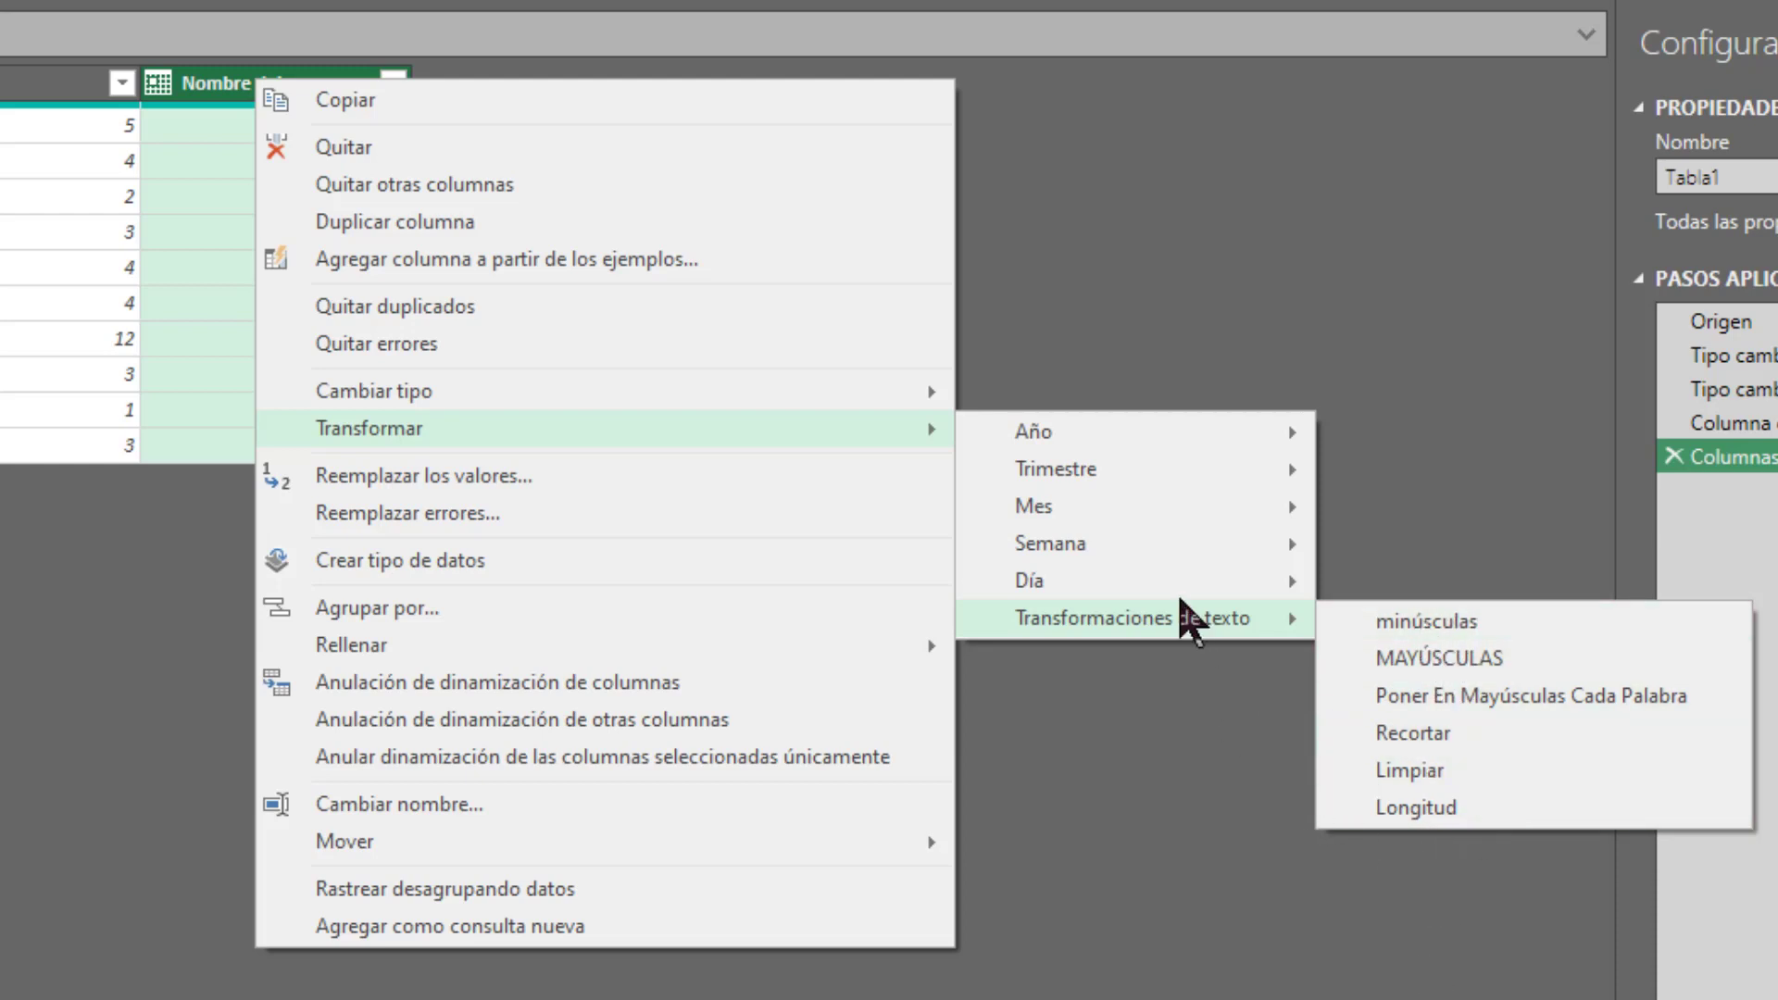
mouse_move(1055, 508)
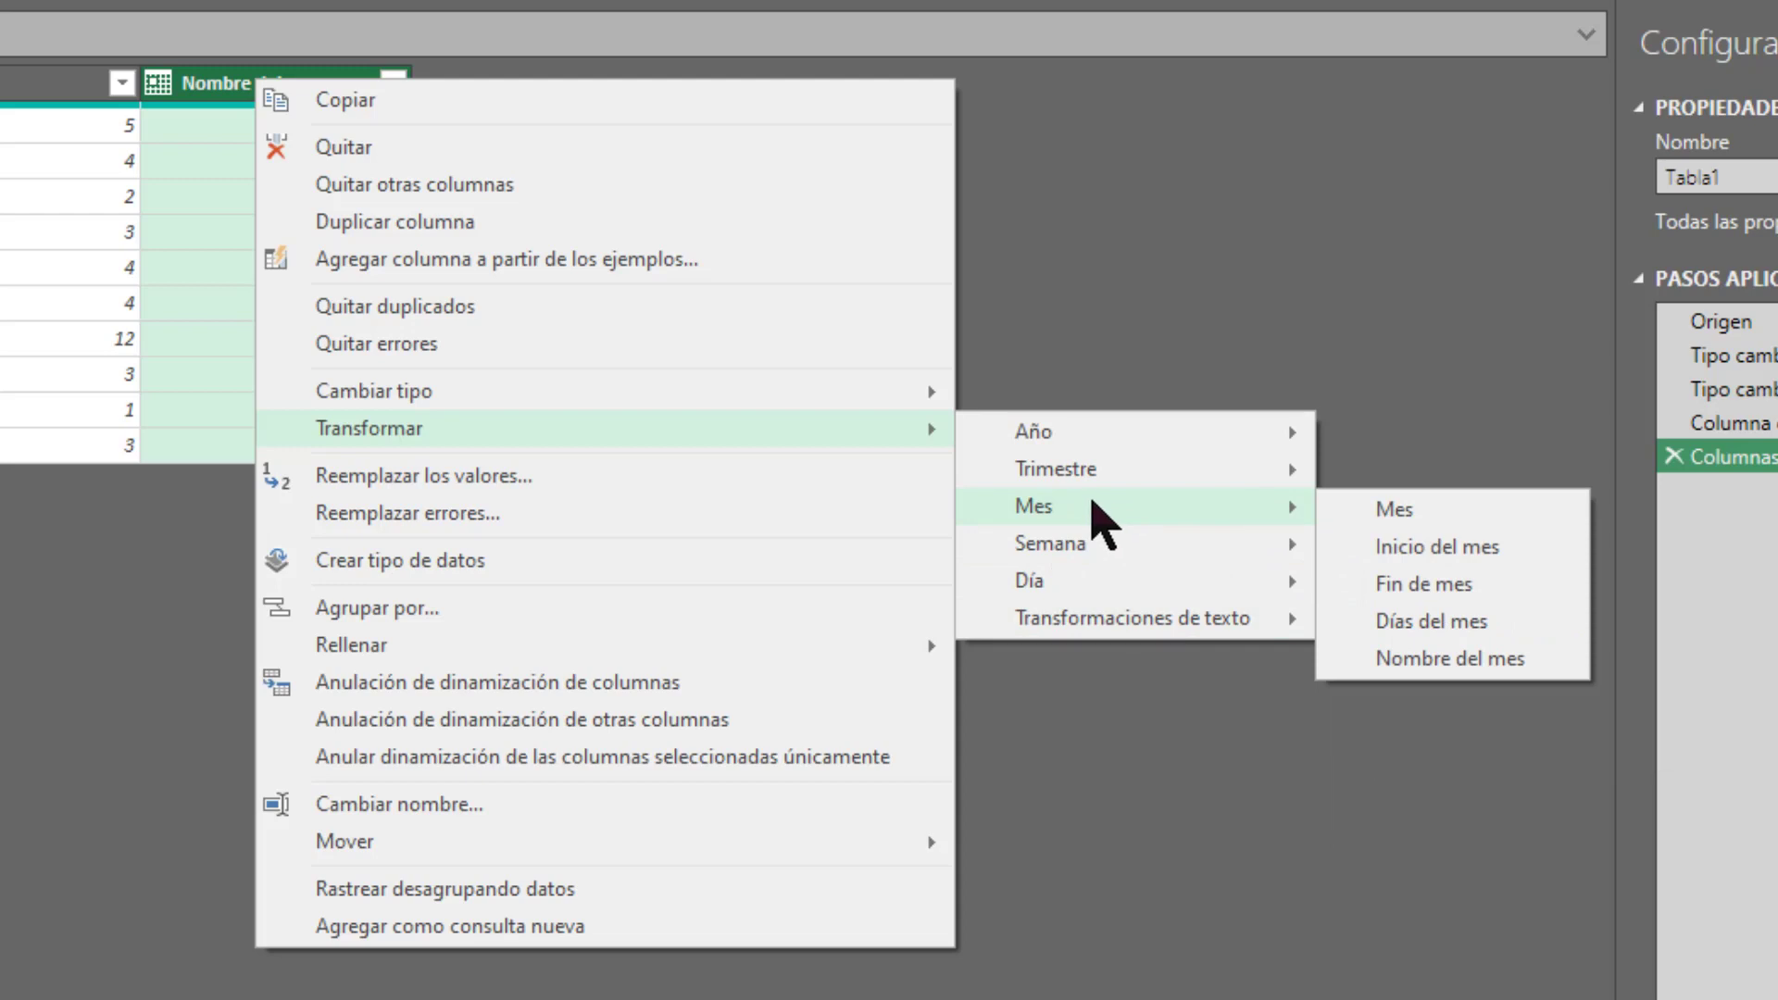
Transform the Nombre del mes dates into month names via Mes > Nombre del mes.
left_click(1482, 665)
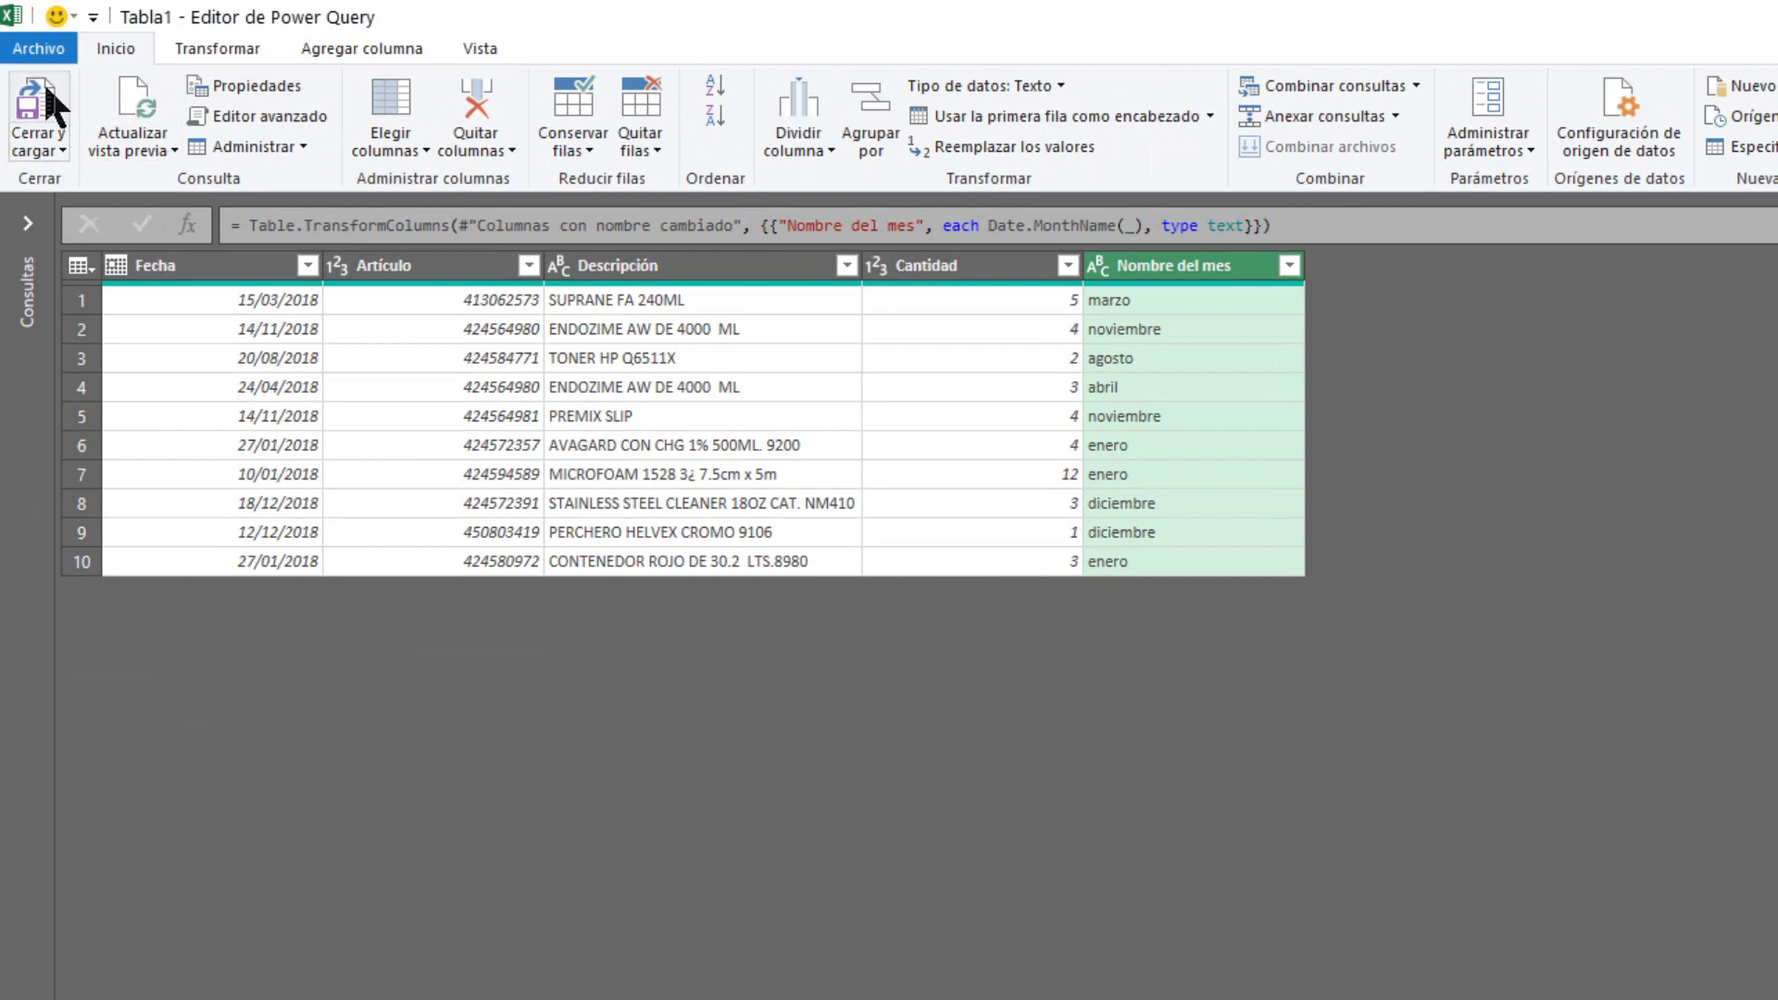
Close and load the query into the workbook, then select the source dates A2:A11.
left_click(41, 87)
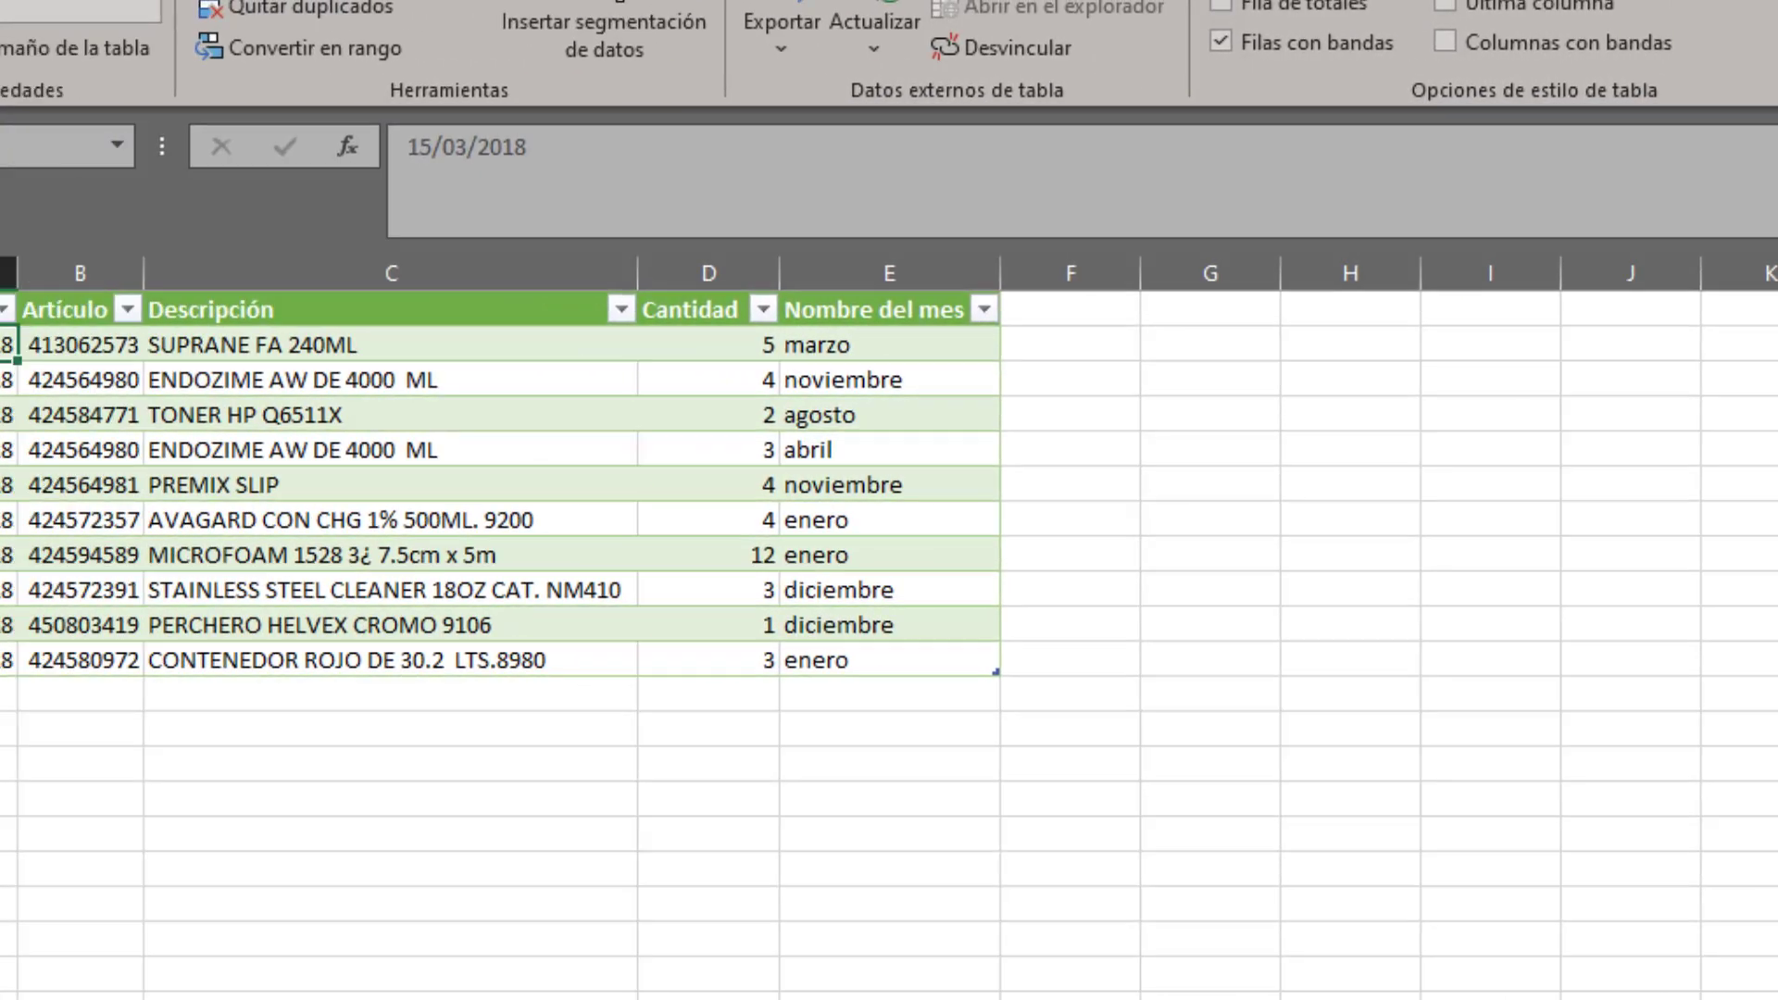
left_click_drag(109, 345, 89, 647)
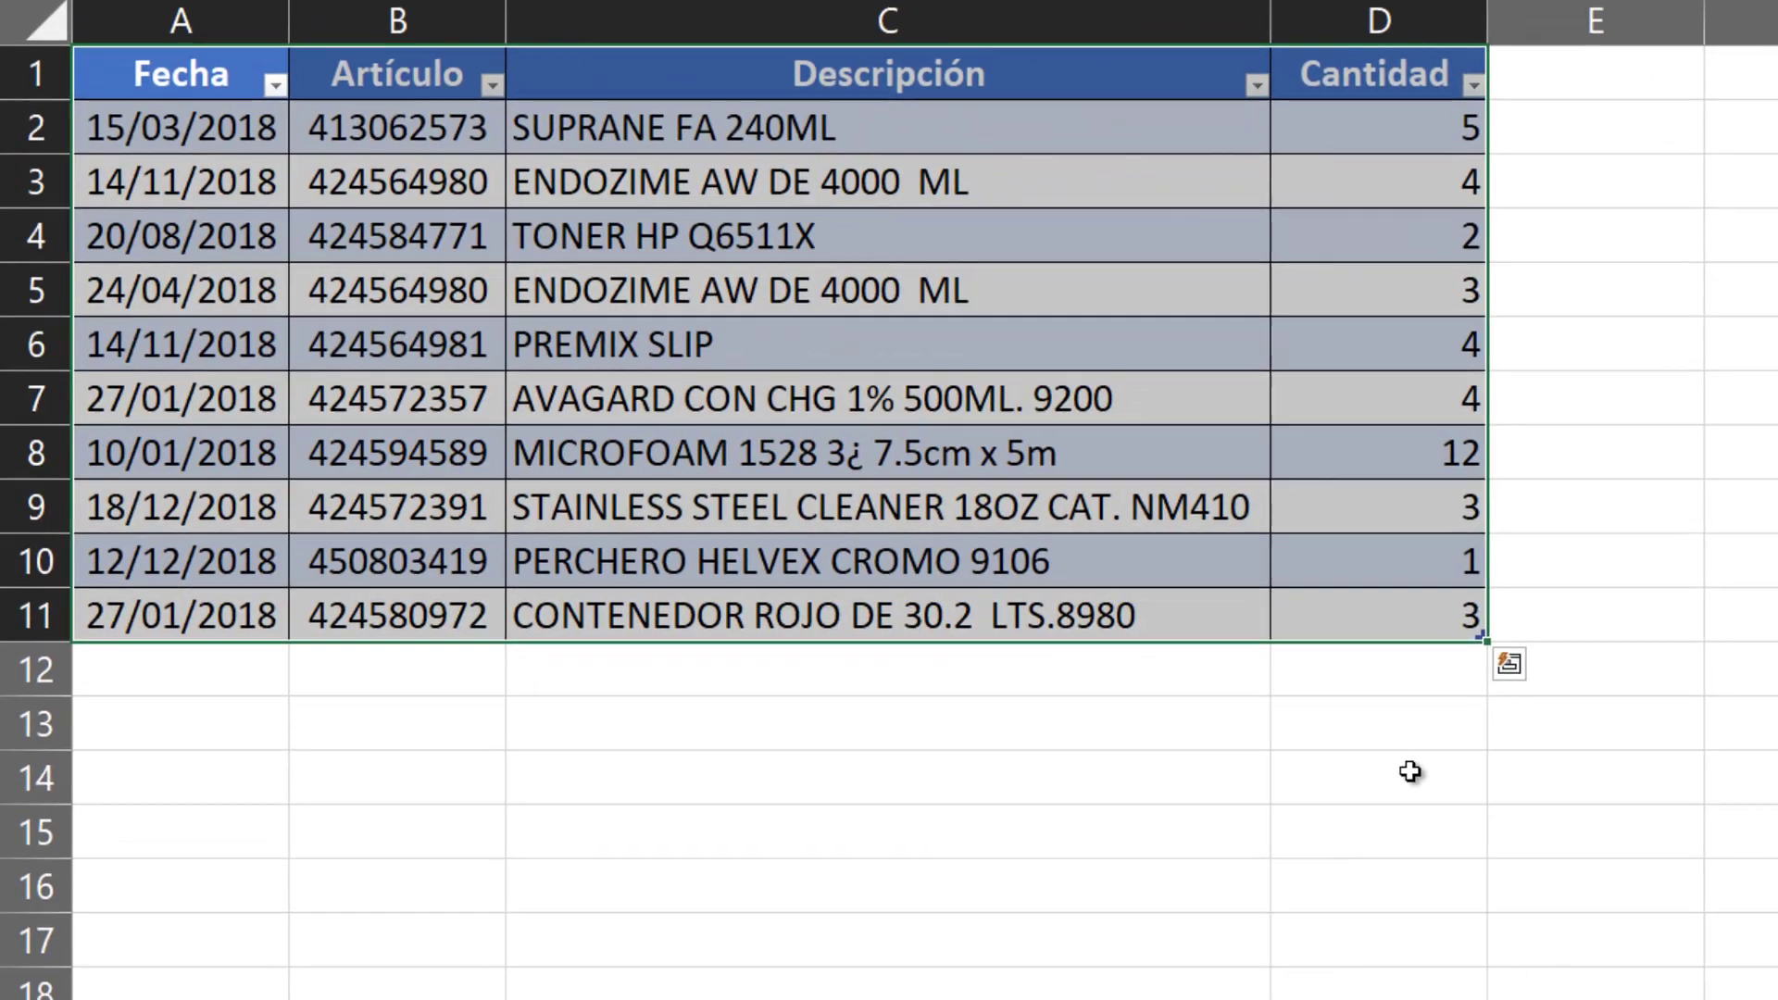
Copy the Fecha dates A2:A11 into A12:A21 below the table.
scroll(992, 451, "down", 1, "ctrl")
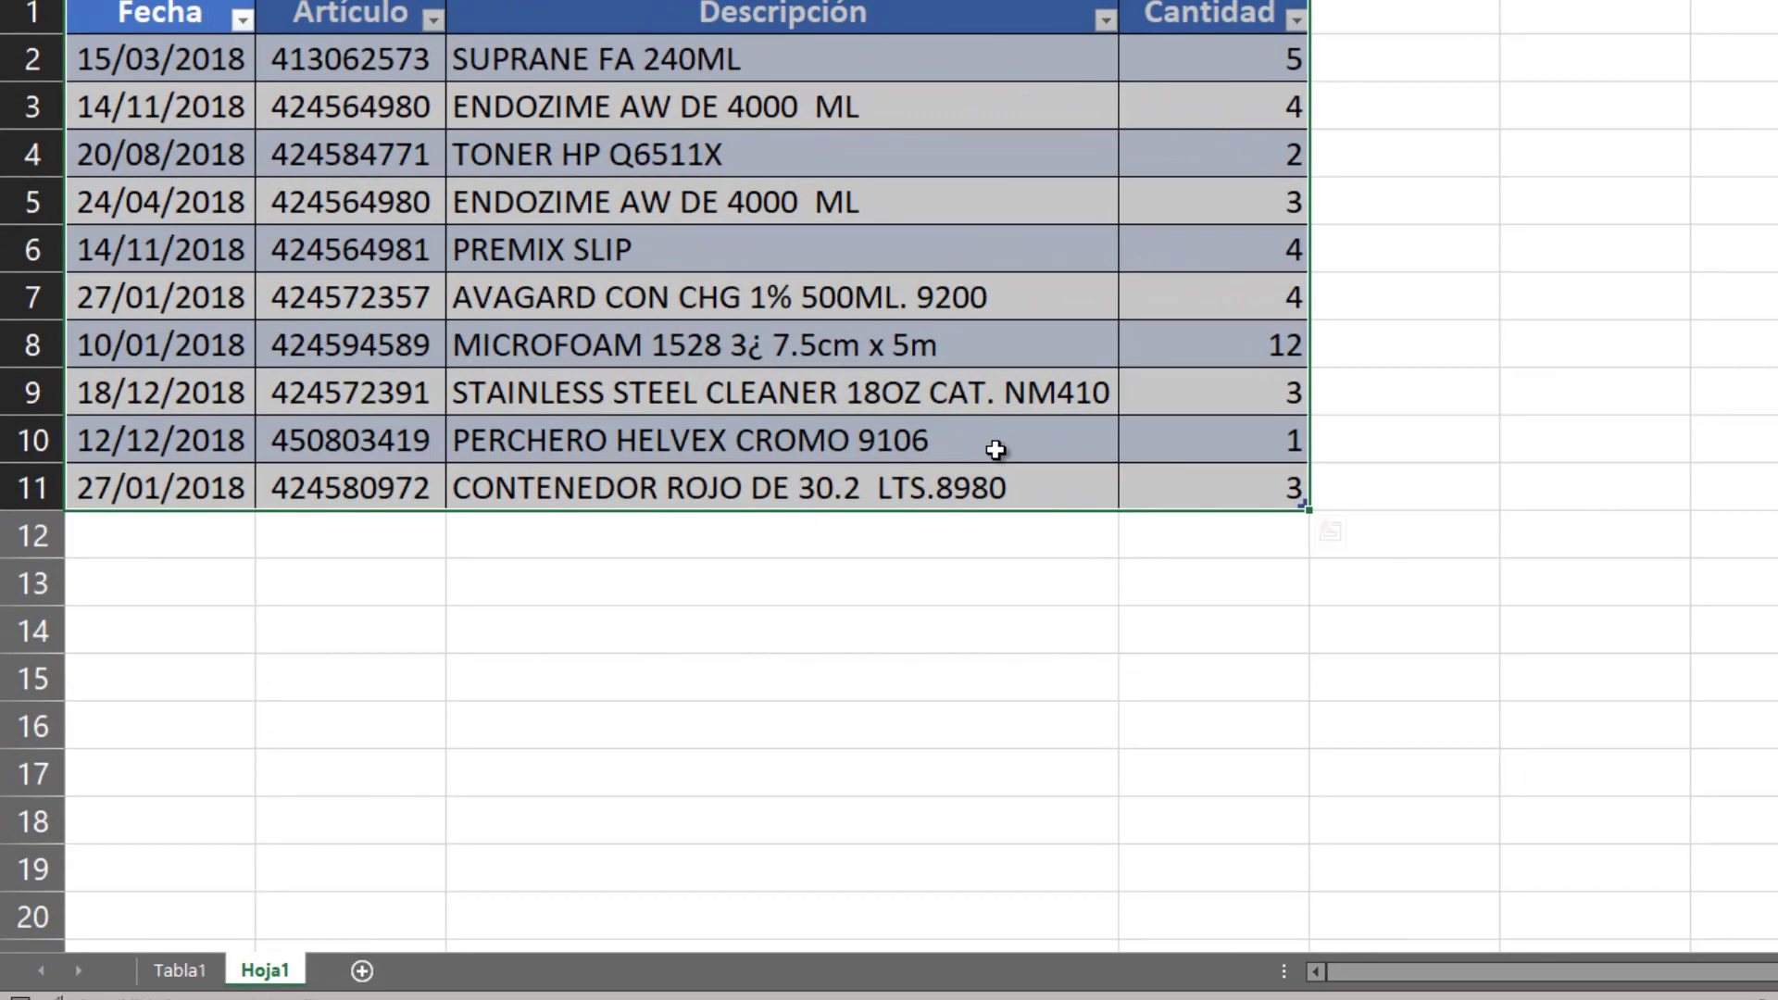
left_click_drag(230, 66, 237, 352)
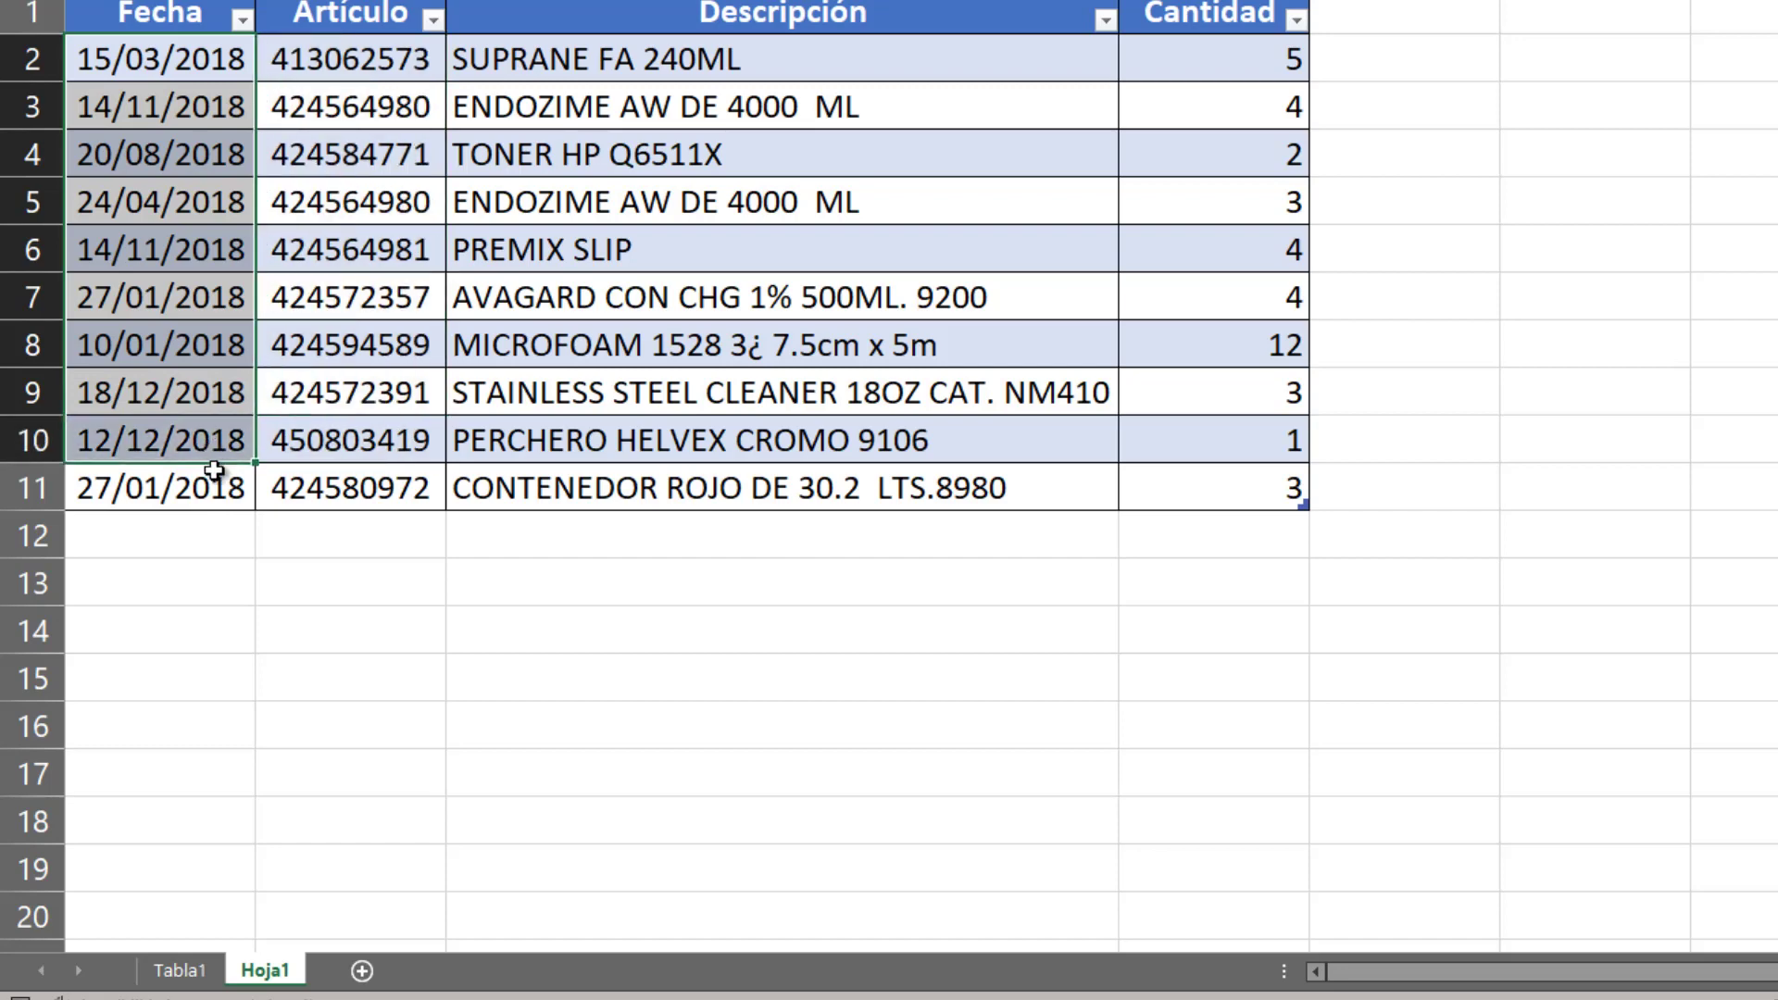
left_click_drag(256, 411, 221, 488)
key("ctrl+c")
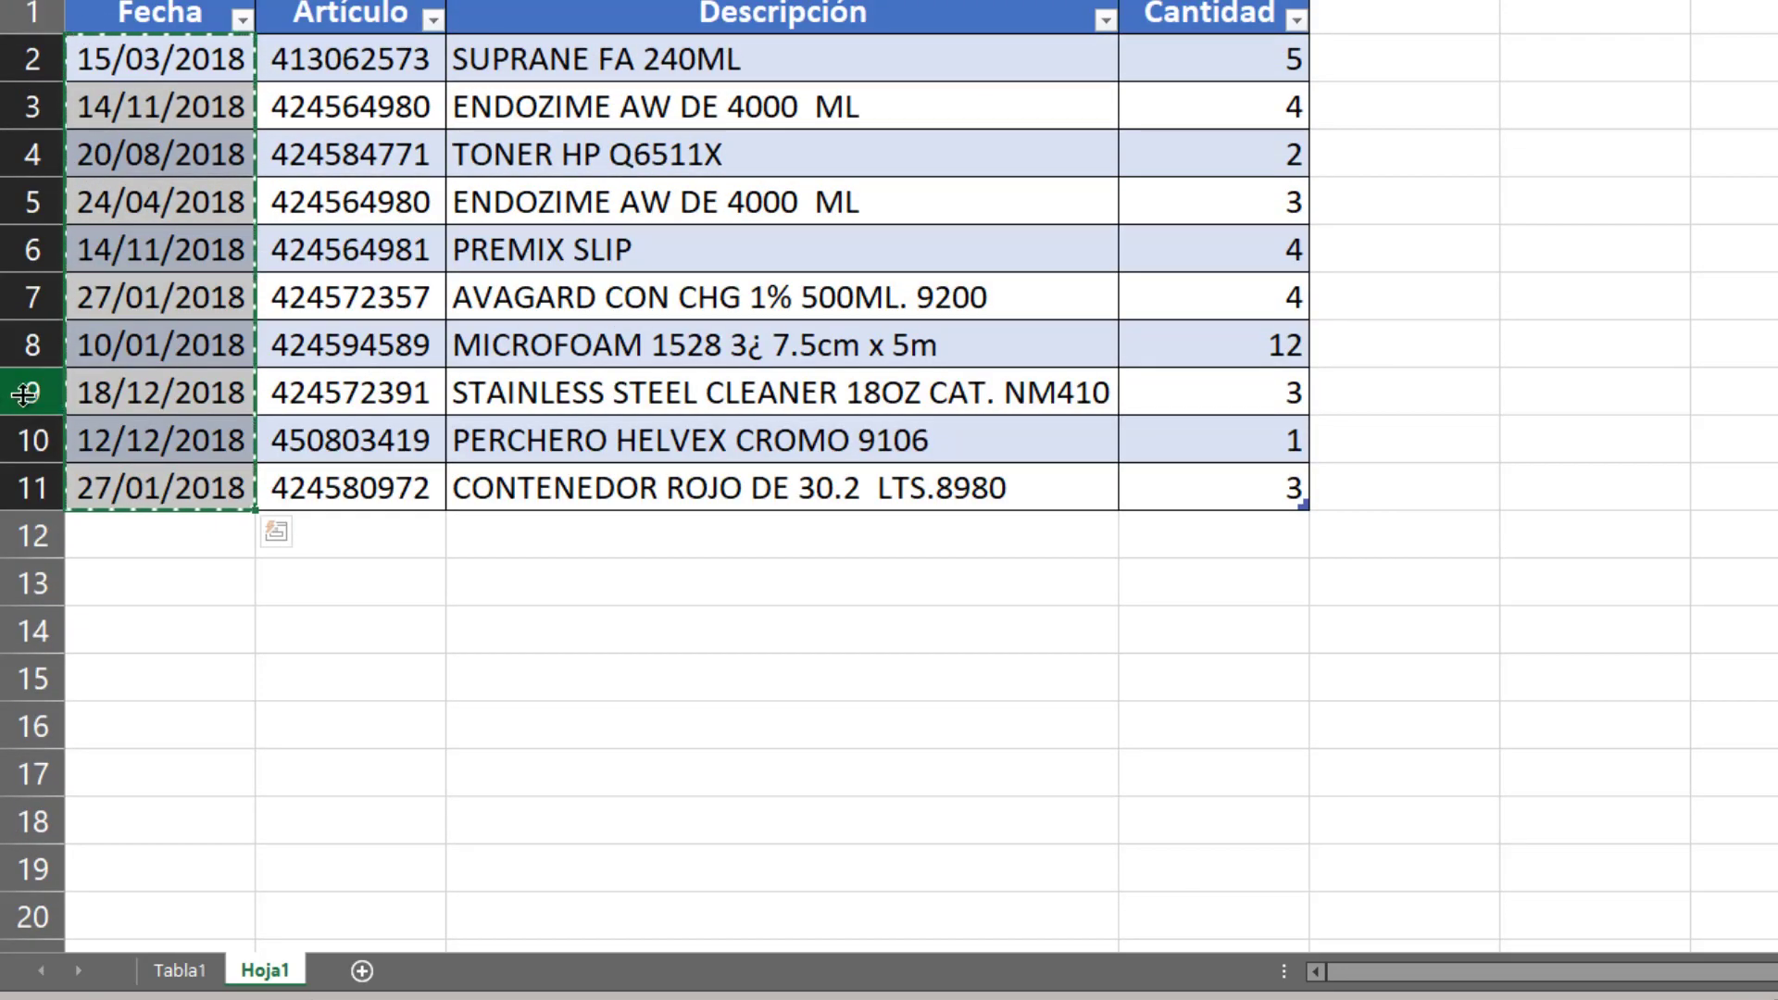
left_click(186, 530)
key("ctrl+v")
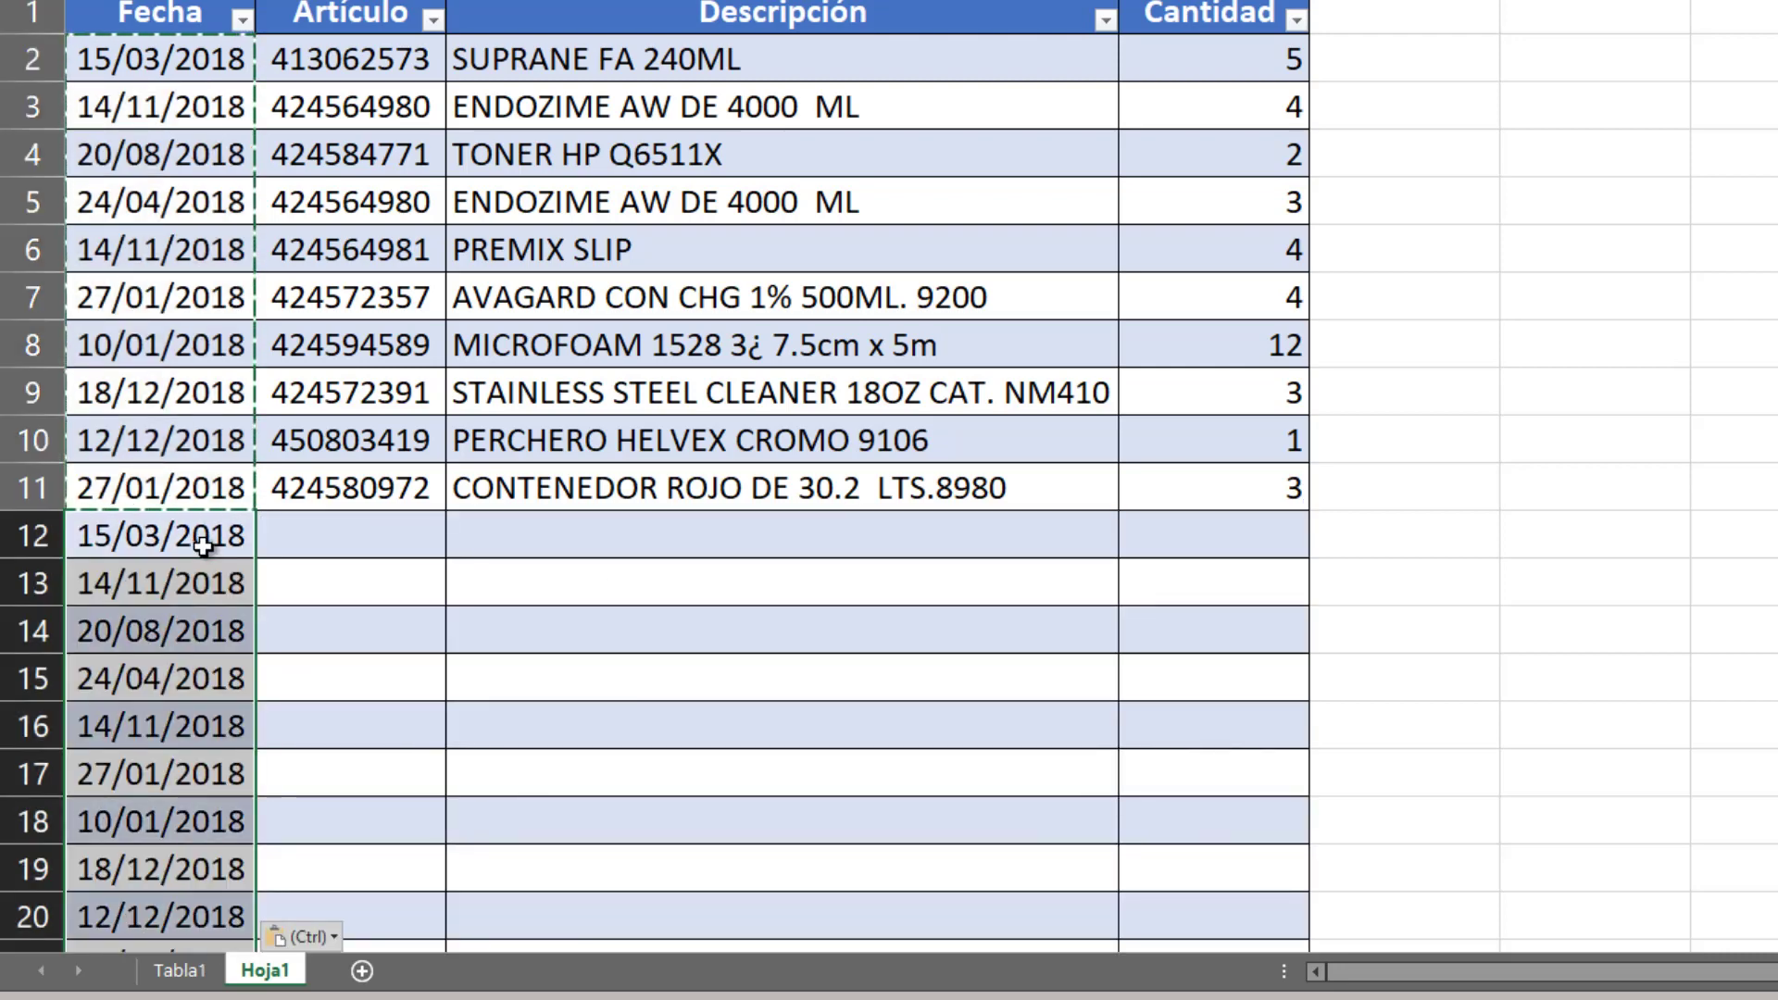
Copy the article numbers and descriptions B2:C11 into rows 12–21.
scroll(382, 512, "down", 2)
scroll(382, 513, "up", 2)
left_click_drag(394, 60, 730, 485)
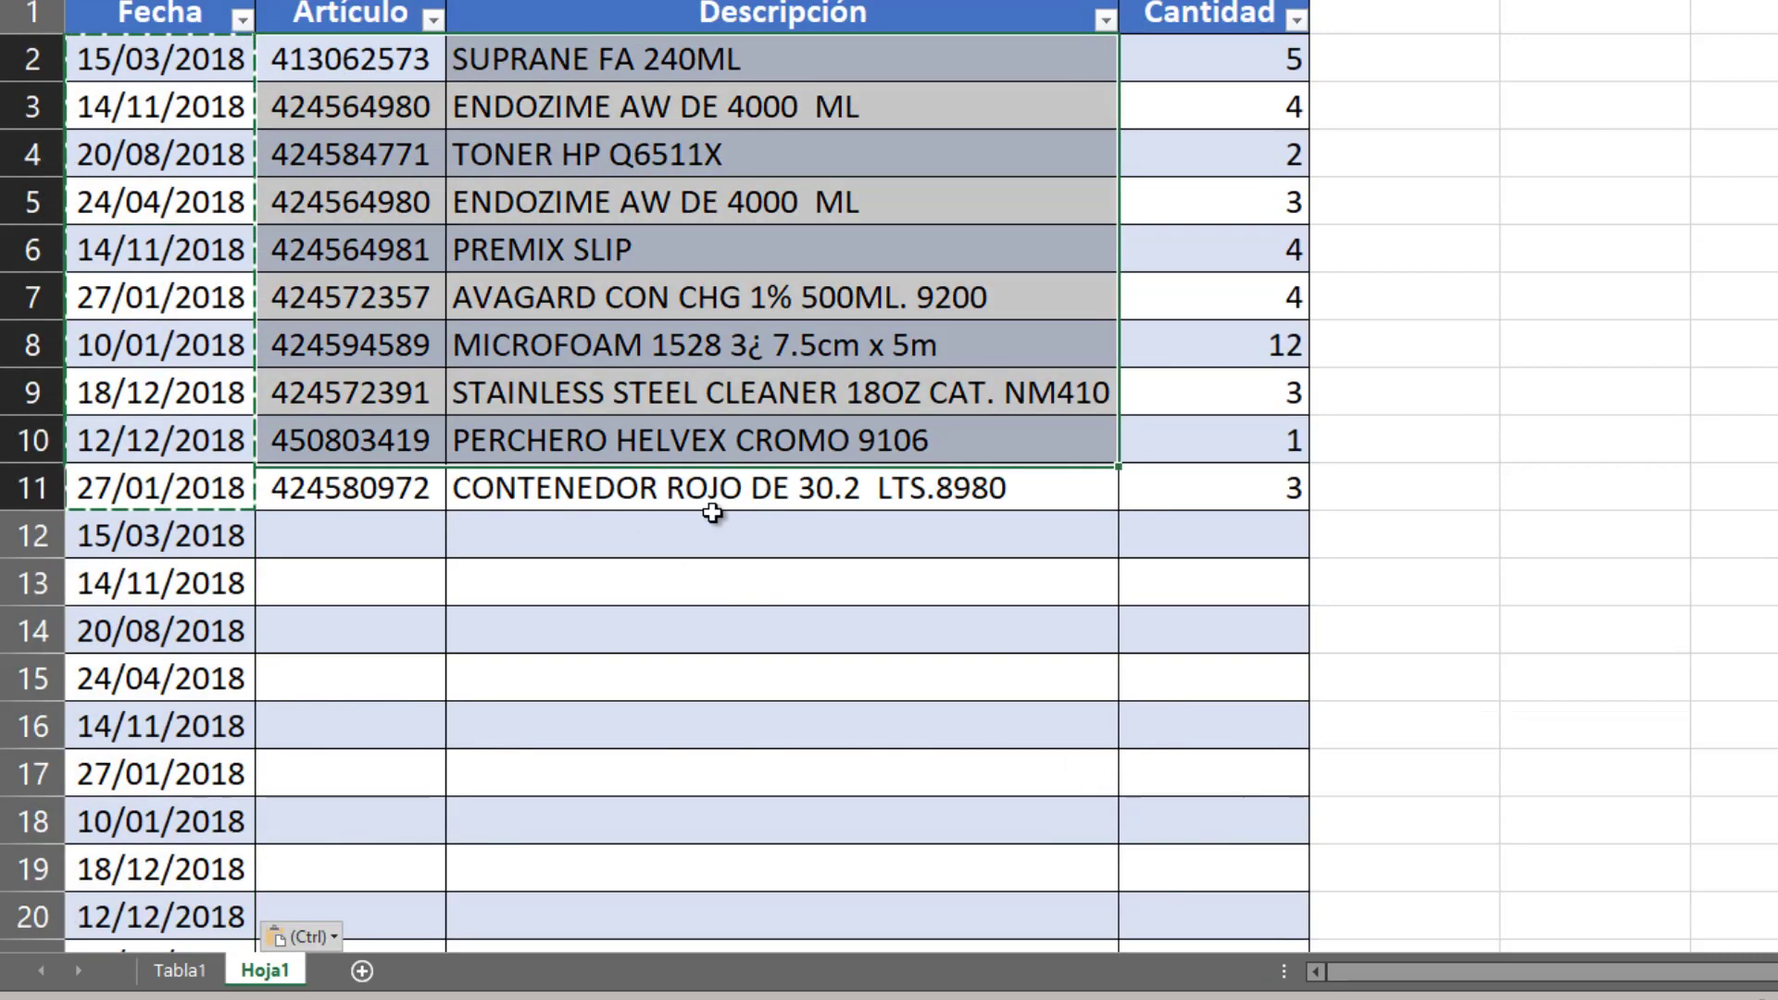
key("ctrl+c")
left_click(349, 534)
key("ctrl+v")
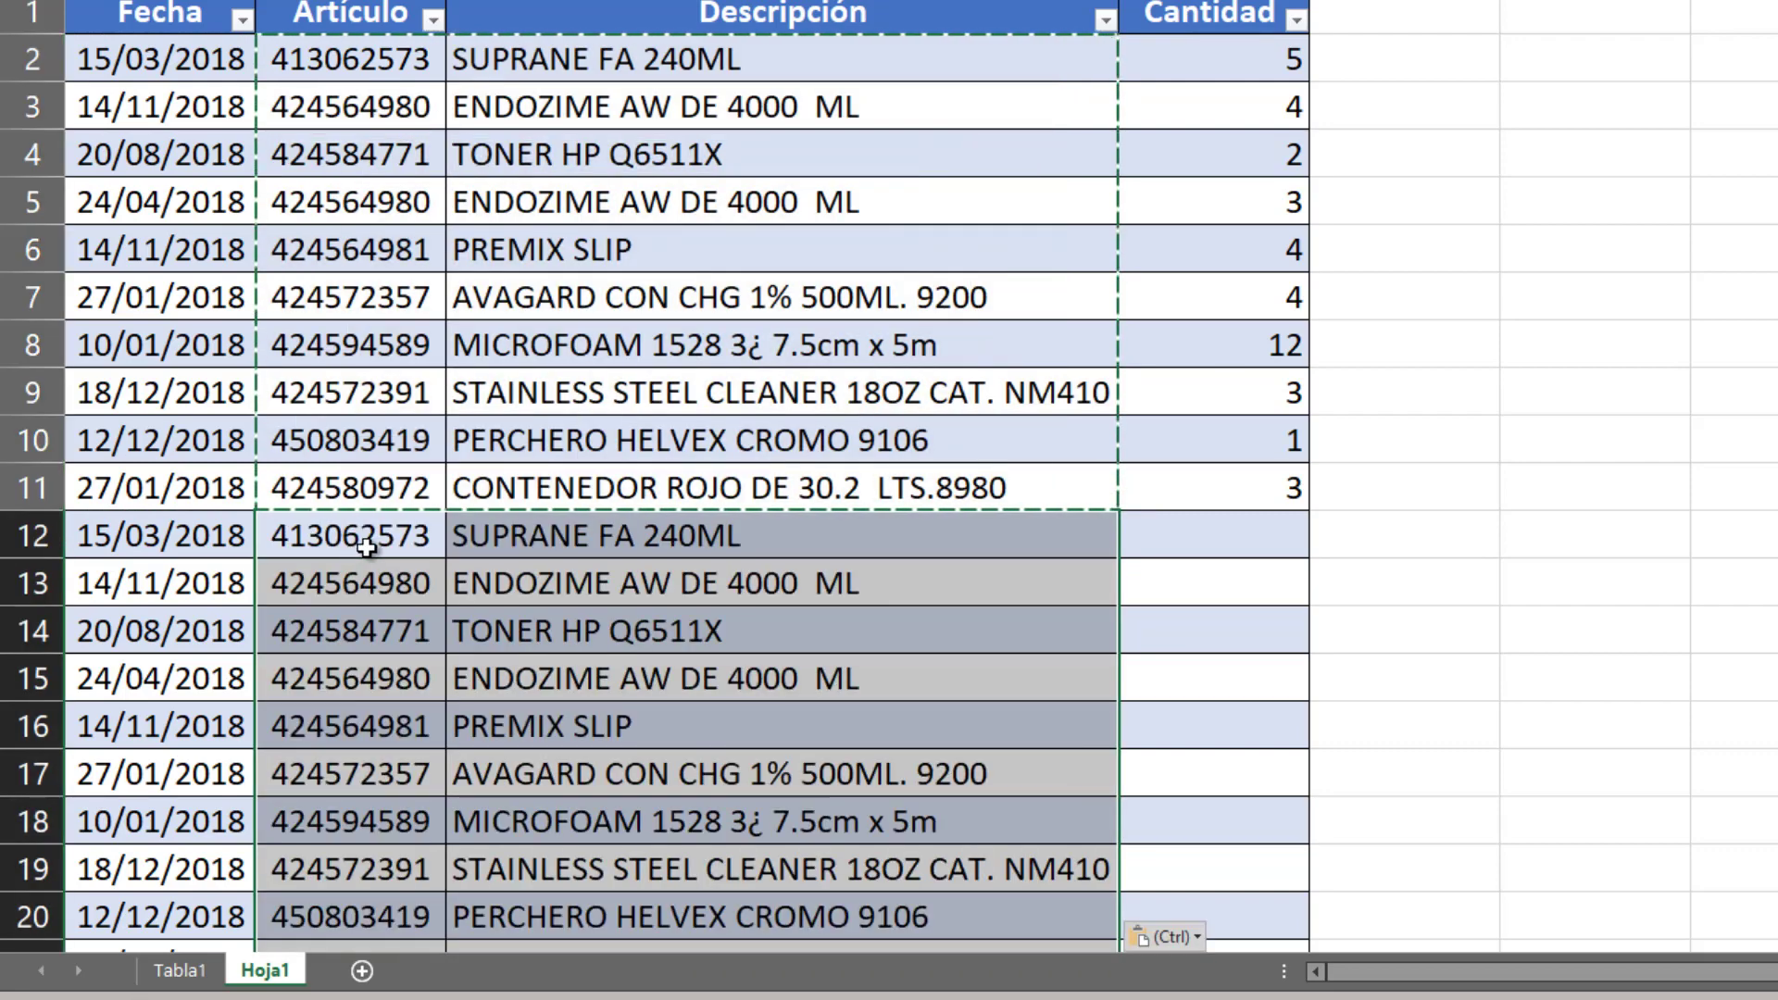
Copy the Cantidad values into D12:D21, then switch to the Tabla1 sheet.
left_click_drag(1267, 60, 1238, 488)
key("ctrl+c")
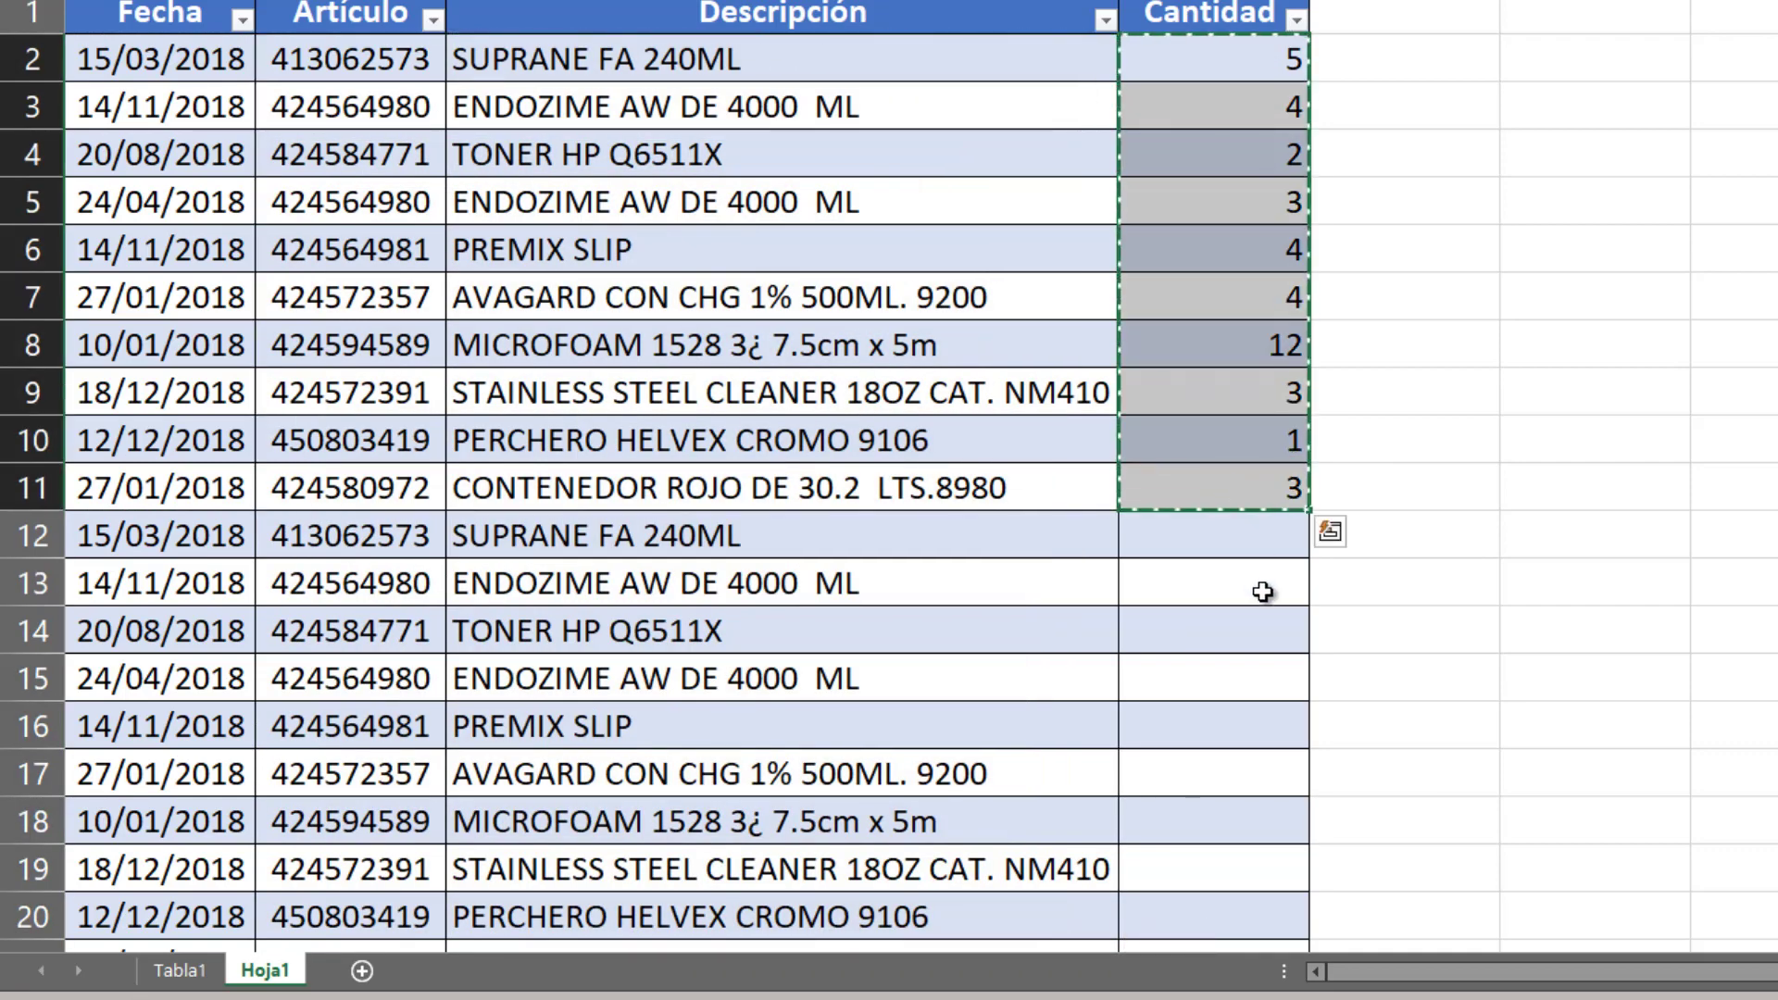
left_click(1253, 544)
key("ctrl+v")
scroll(1274, 556, "down", 2)
scroll(1274, 556, "up", 2)
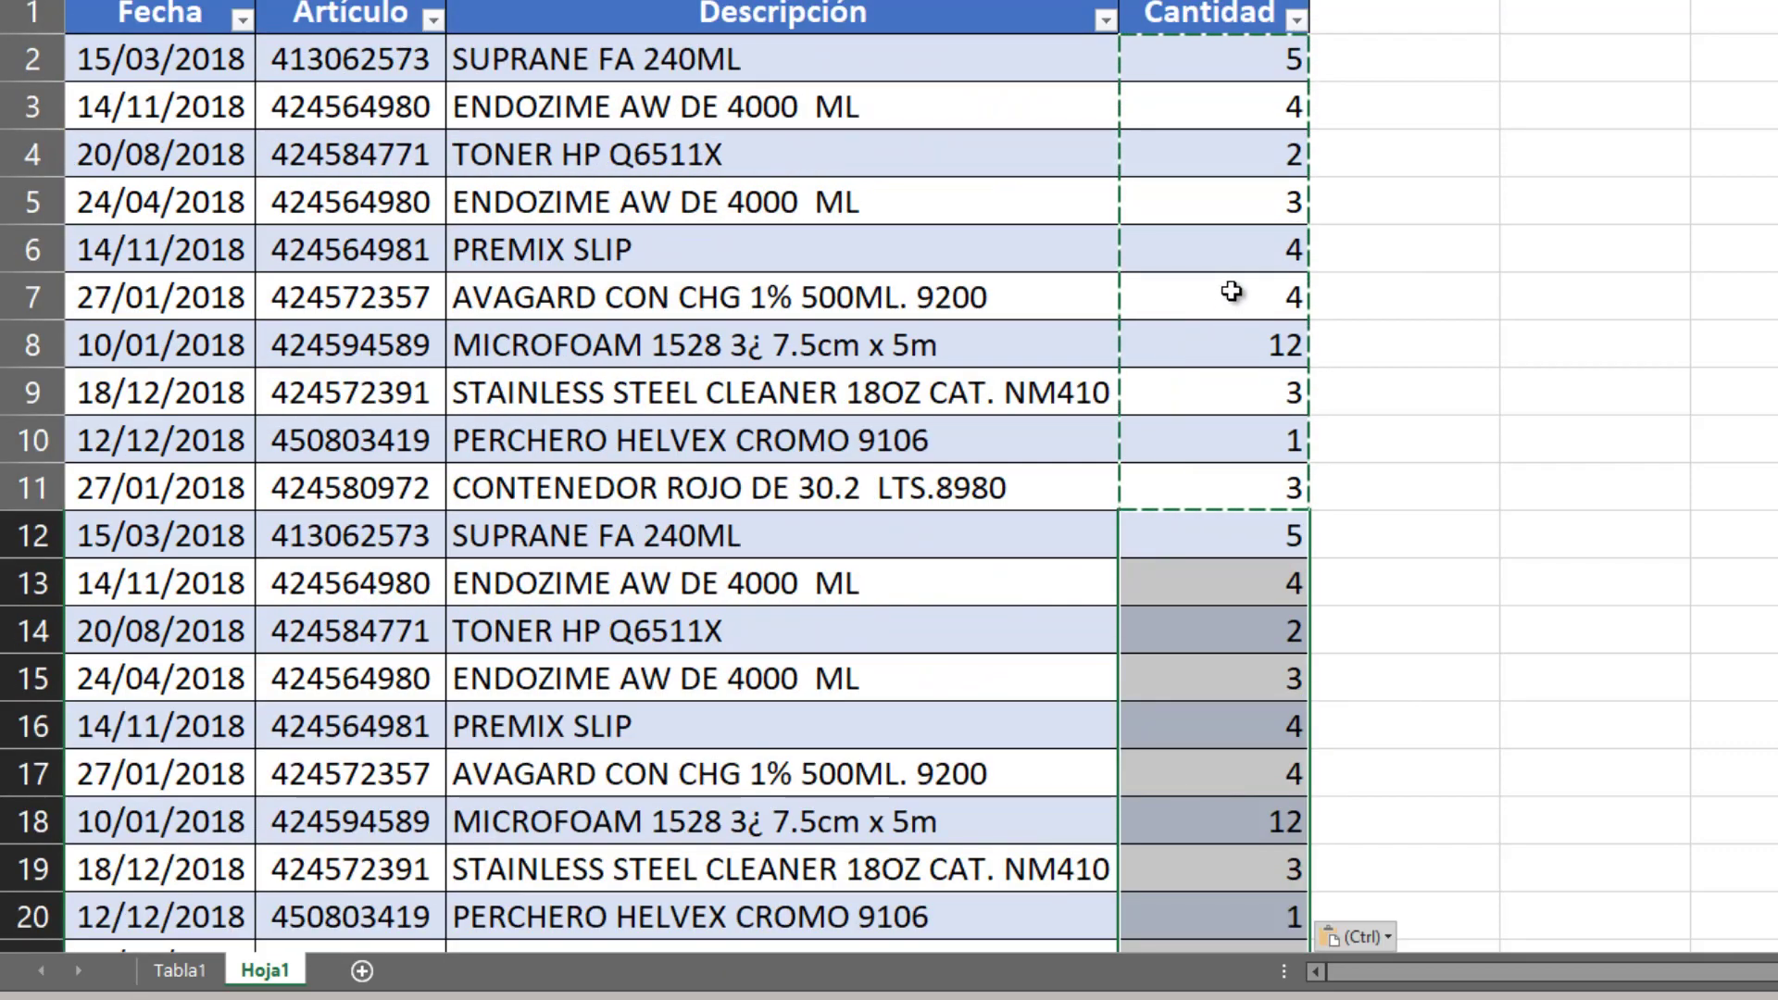
left_click(1238, 295)
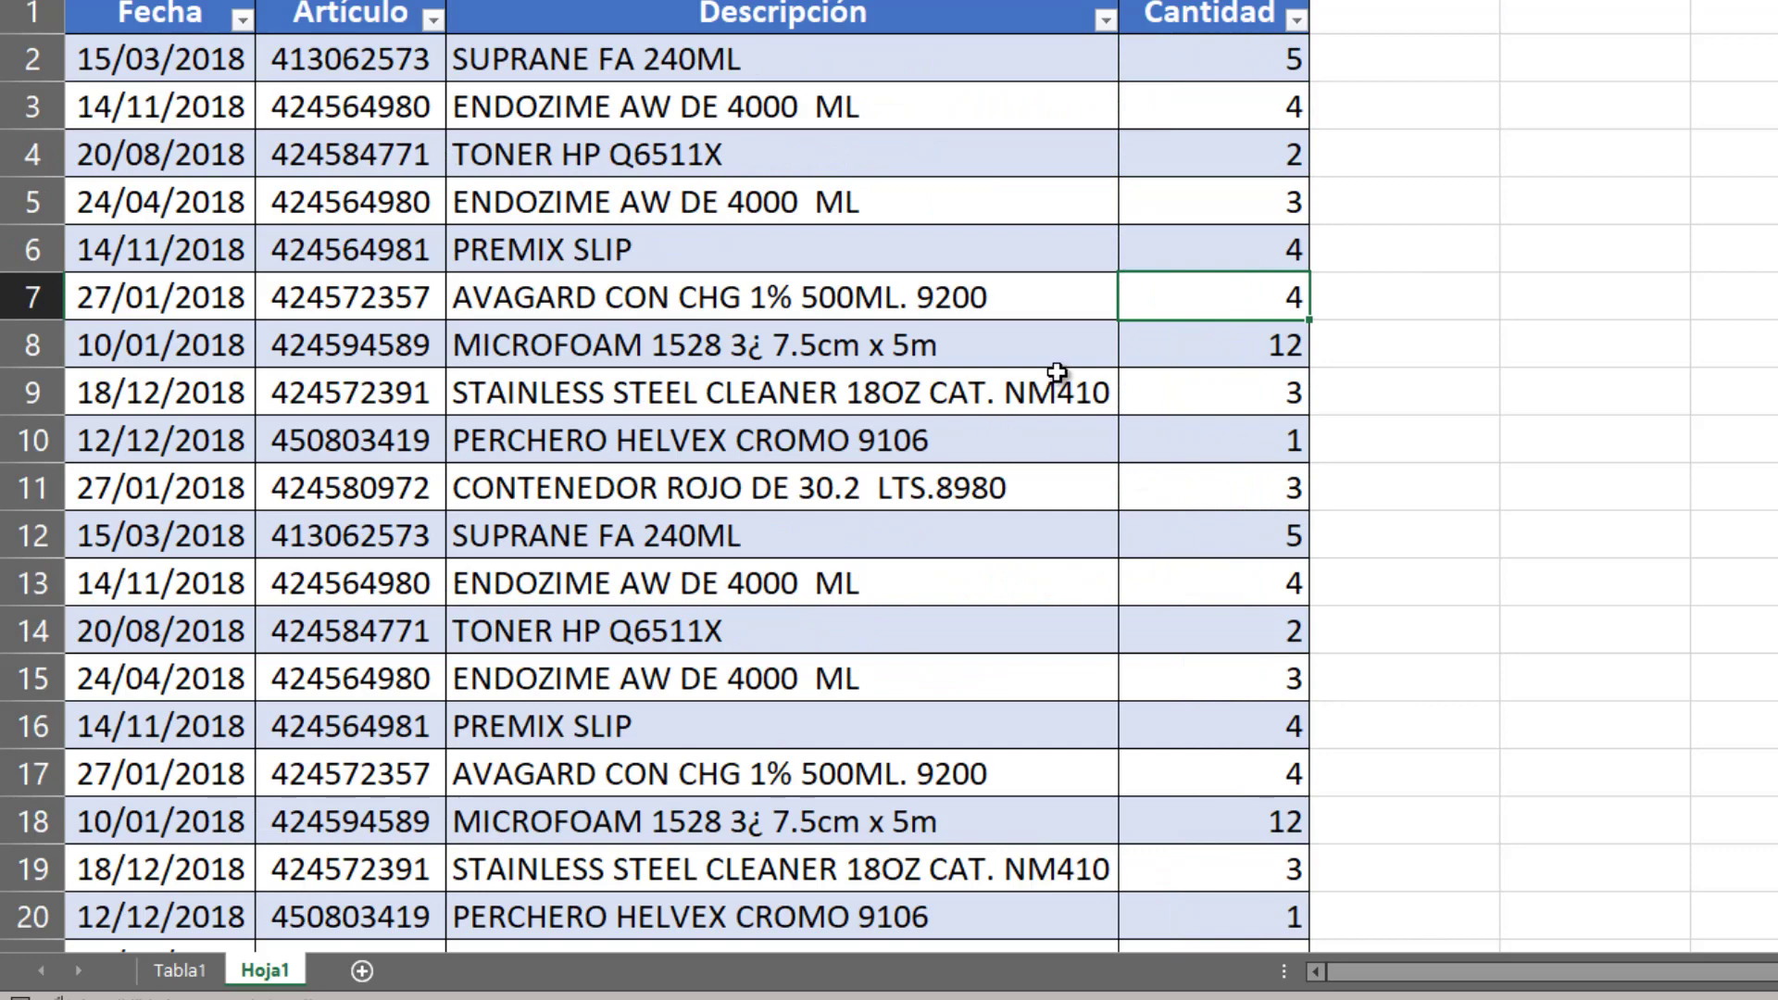
scroll(1334, 474, "down", 2)
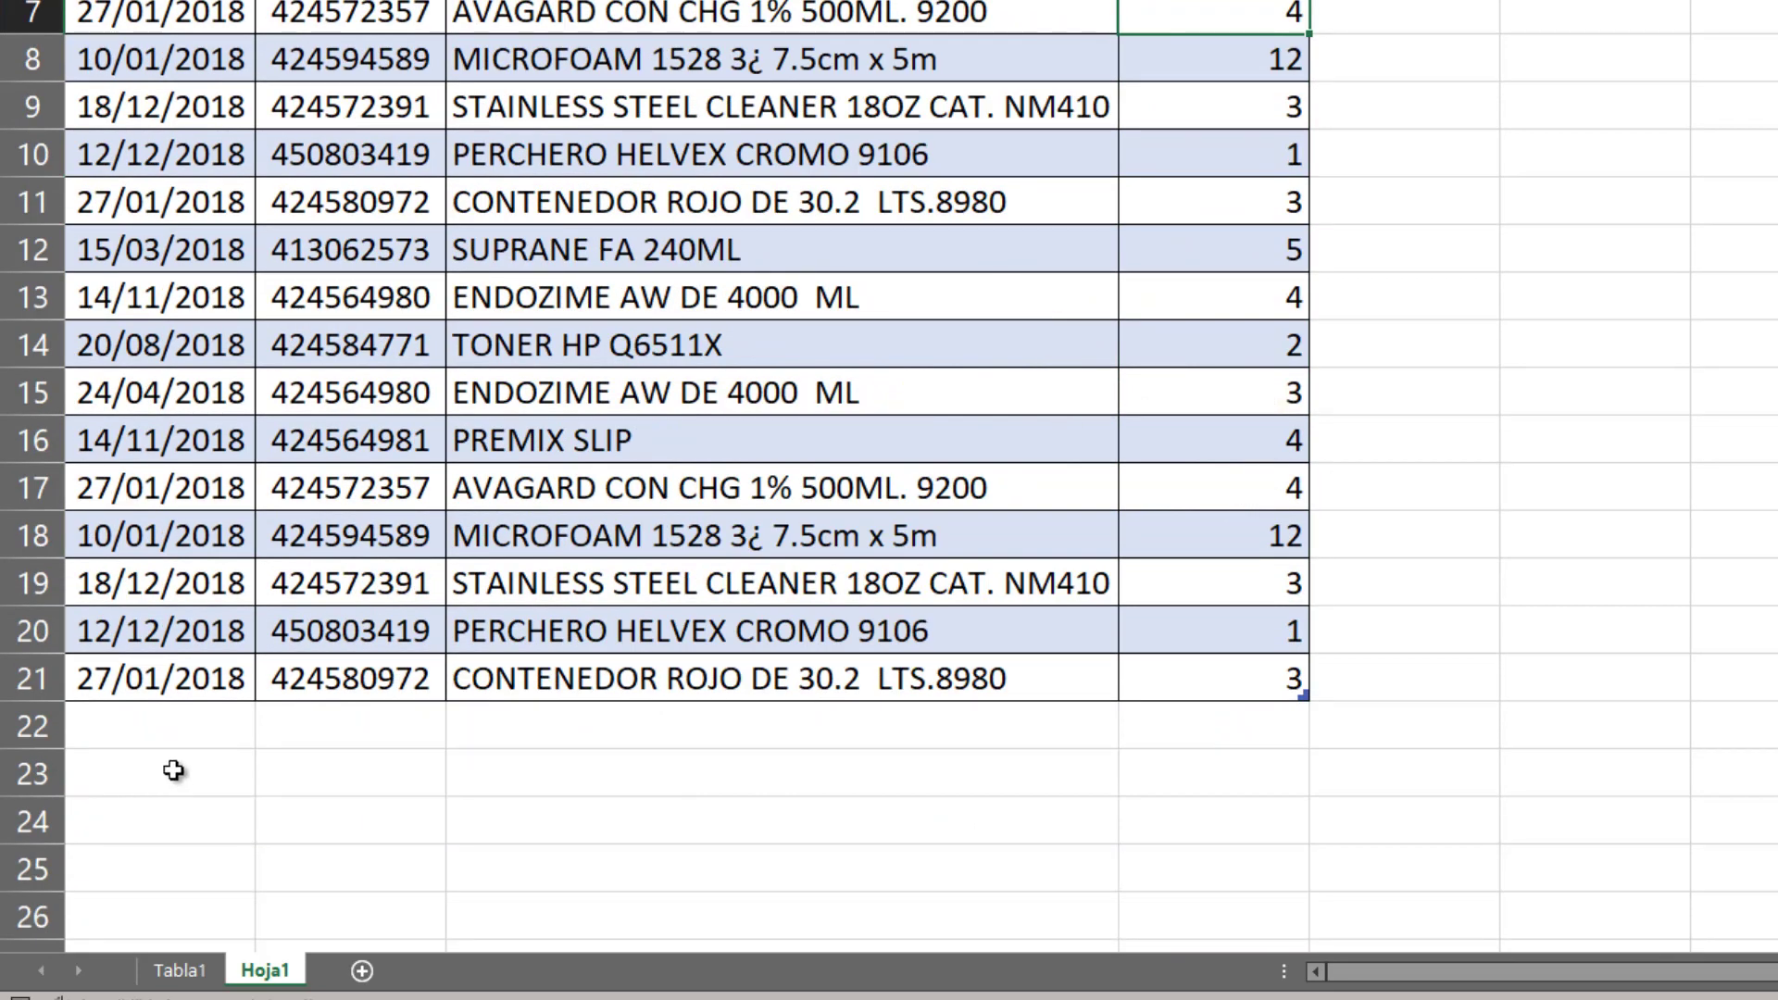
scroll(482, 731, "up", 2)
scroll(485, 734, "down", 2)
left_click(178, 970)
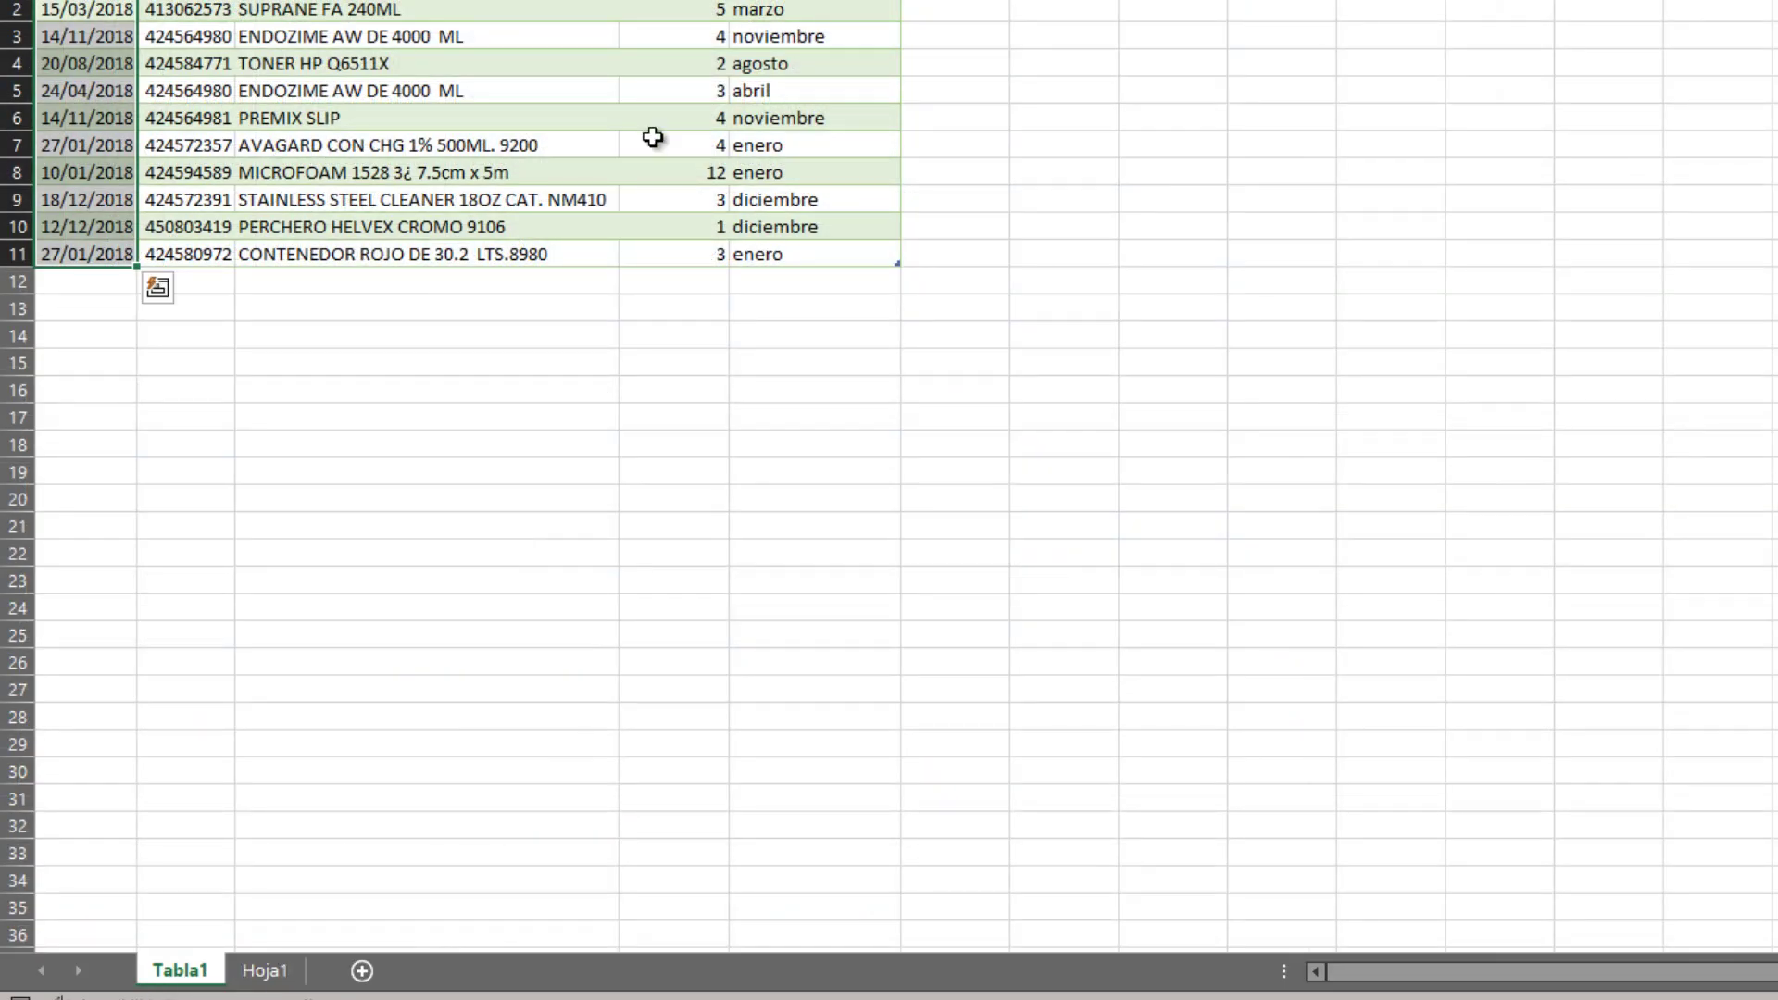
Open the Tabla1 query, refresh its preview to show all 20 rows with month names, then load it back.
left_click(690, 148)
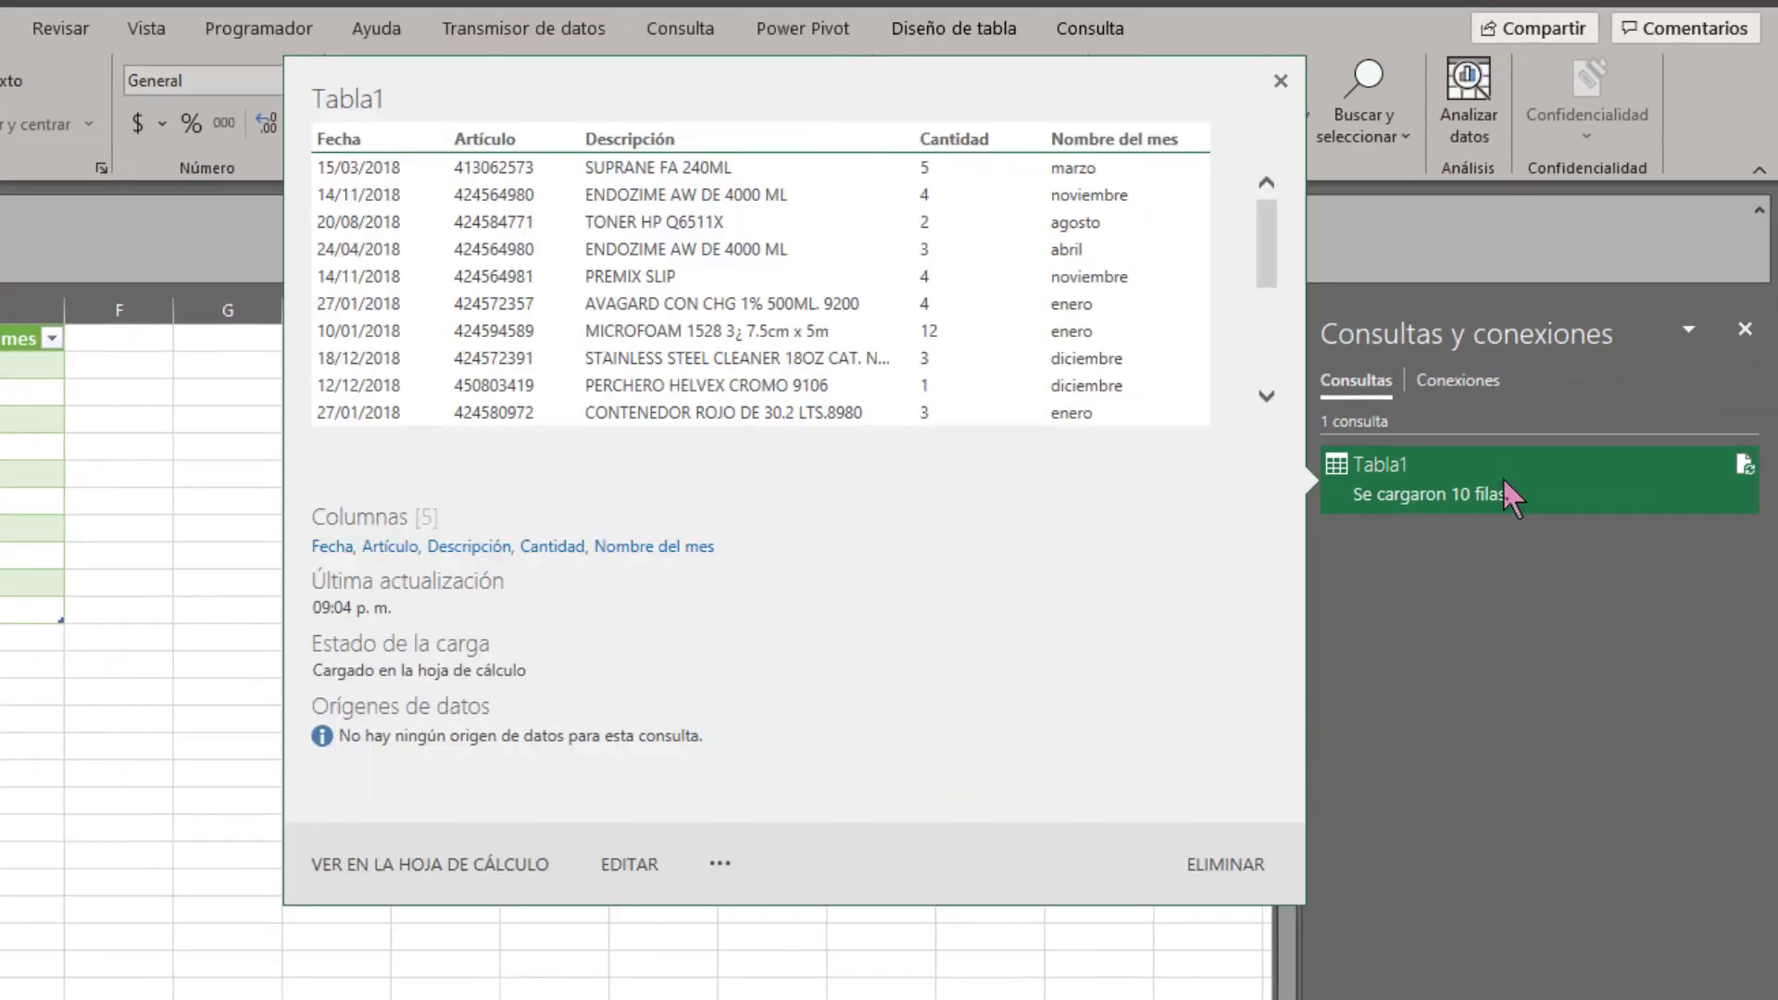
double_click(1535, 475)
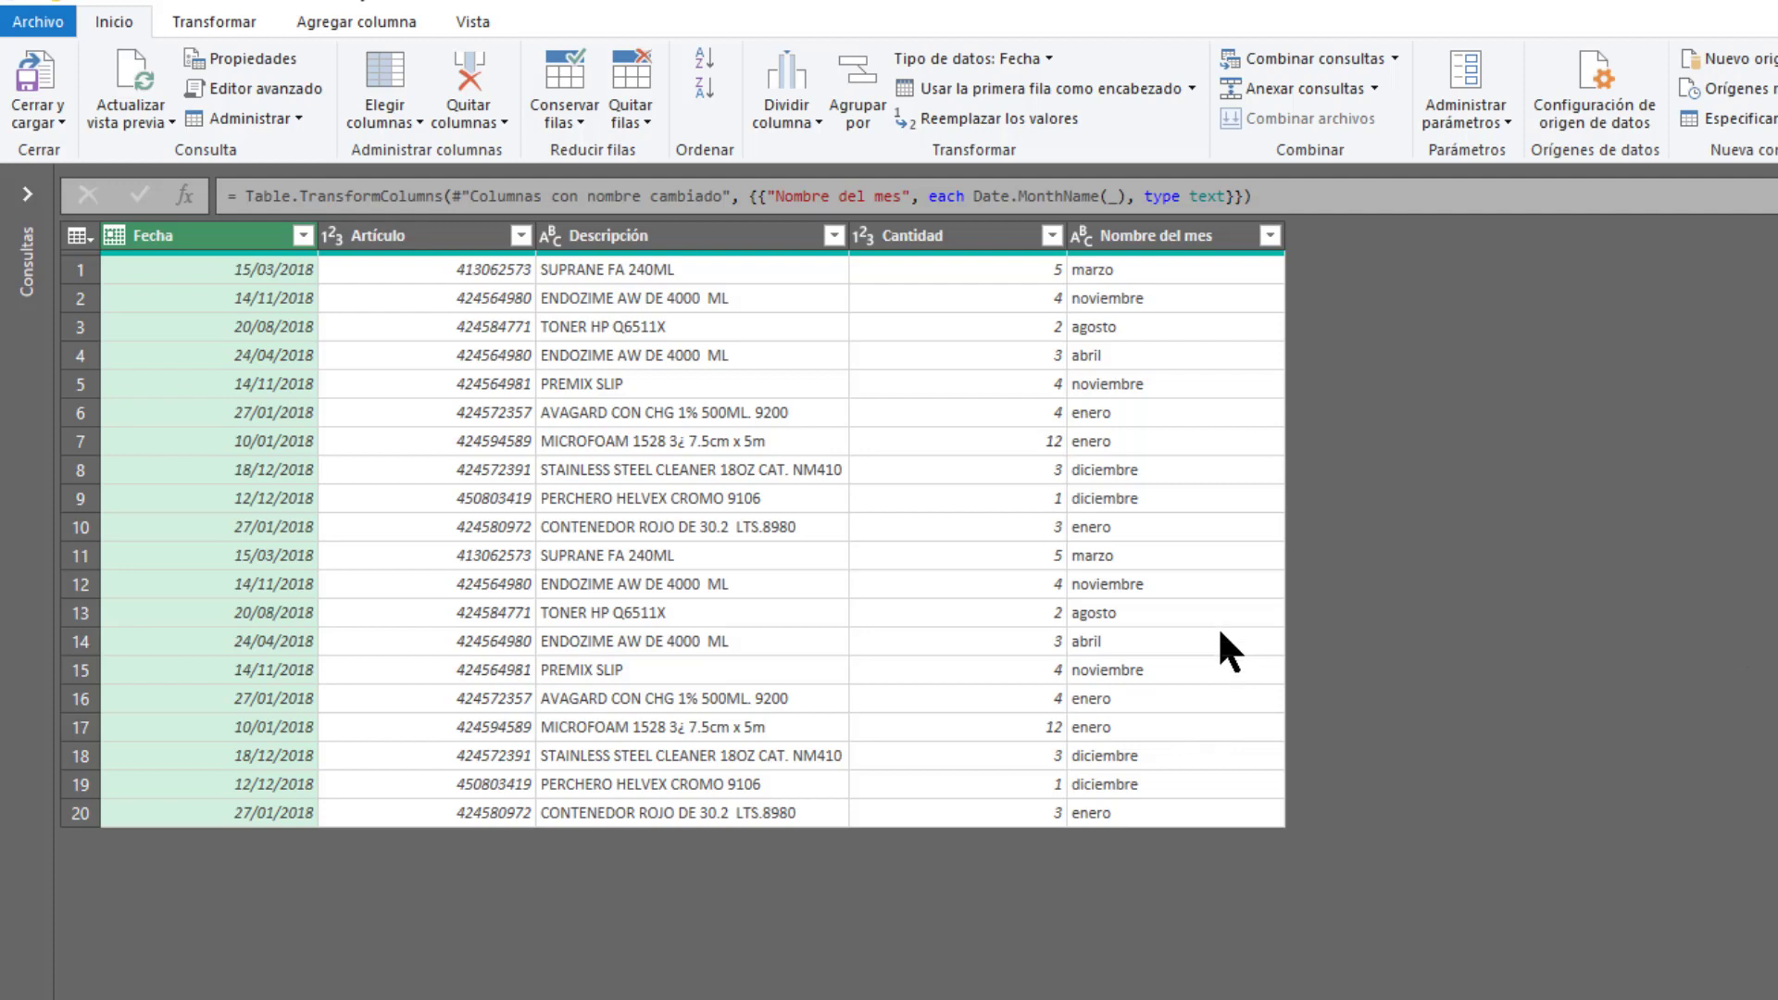
left_click(124, 54)
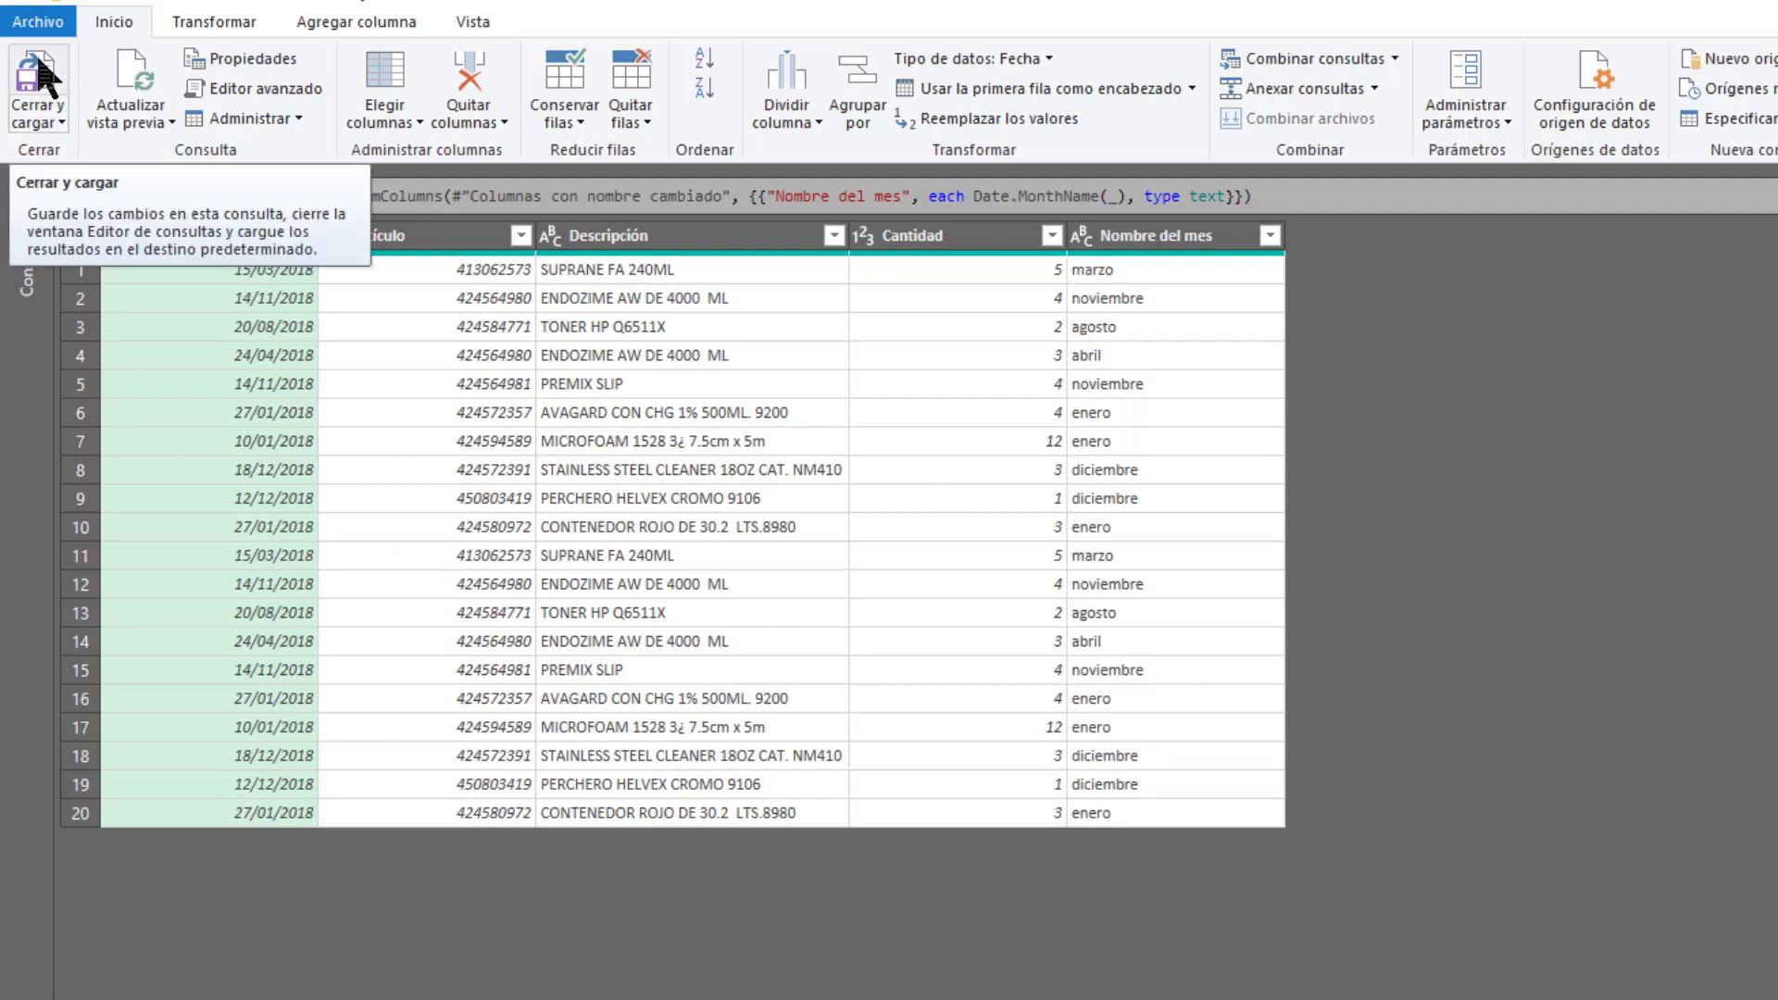
left_click(39, 64)
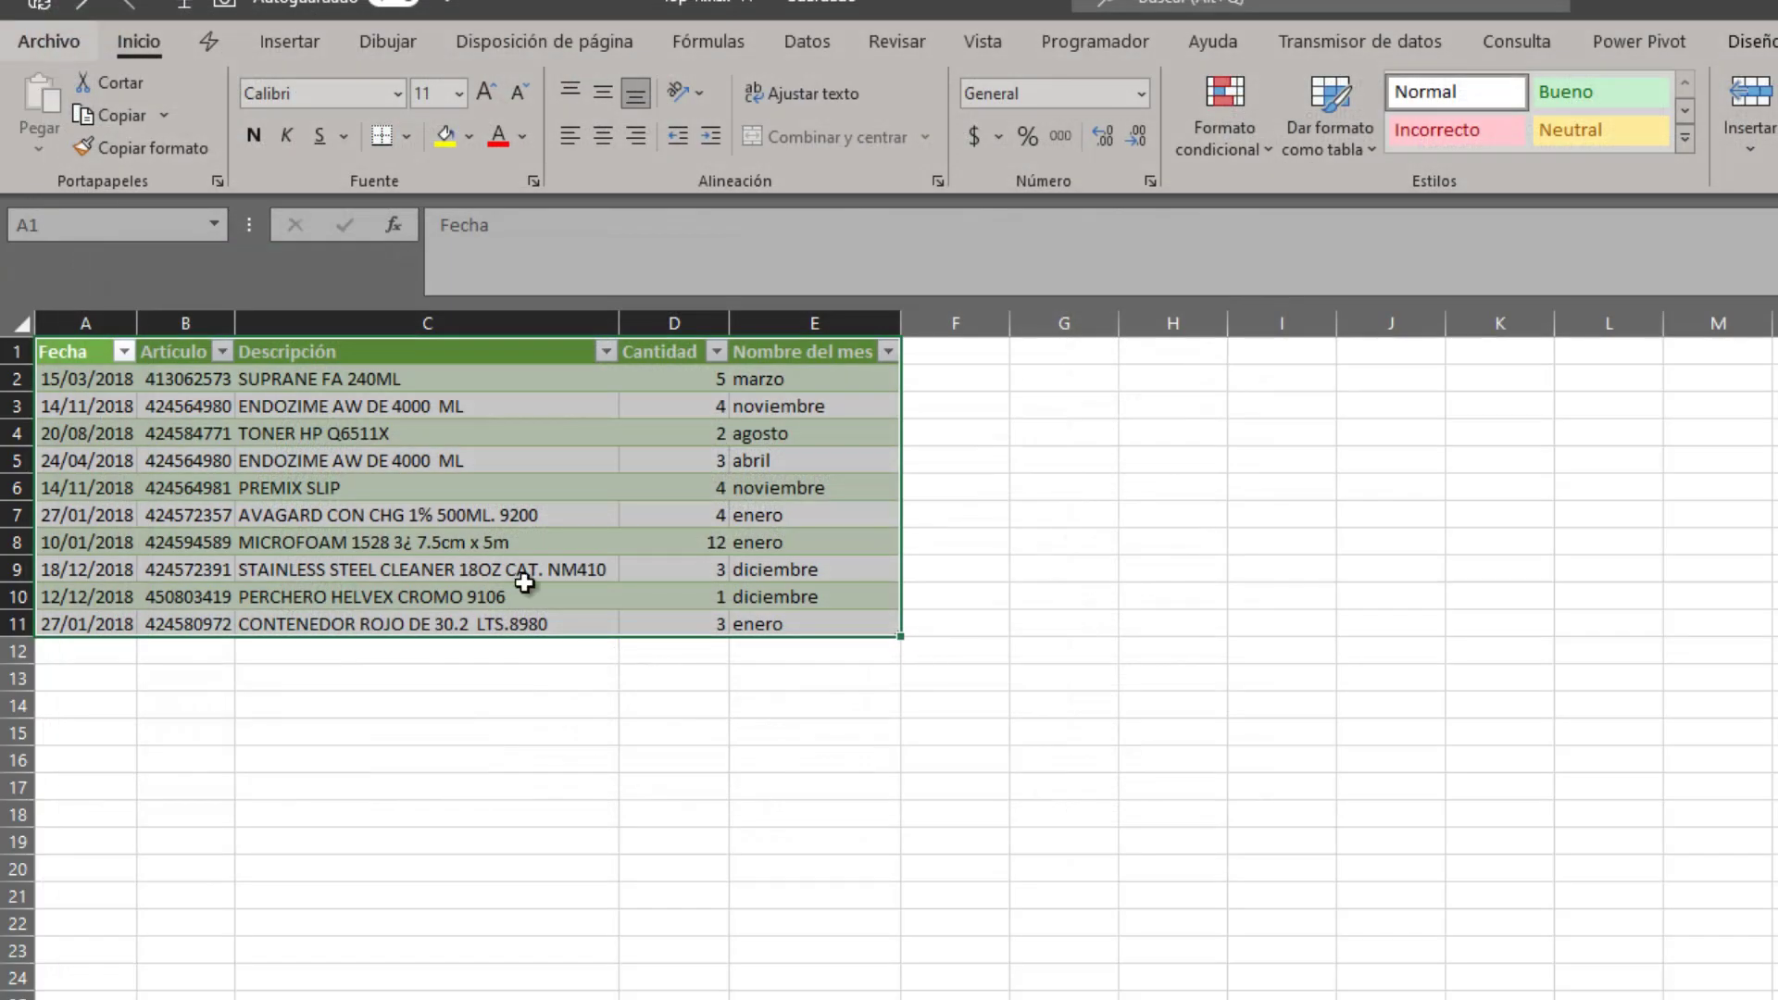
Refresh the query table so it lists 20 rows with month names.
left_click(406, 326)
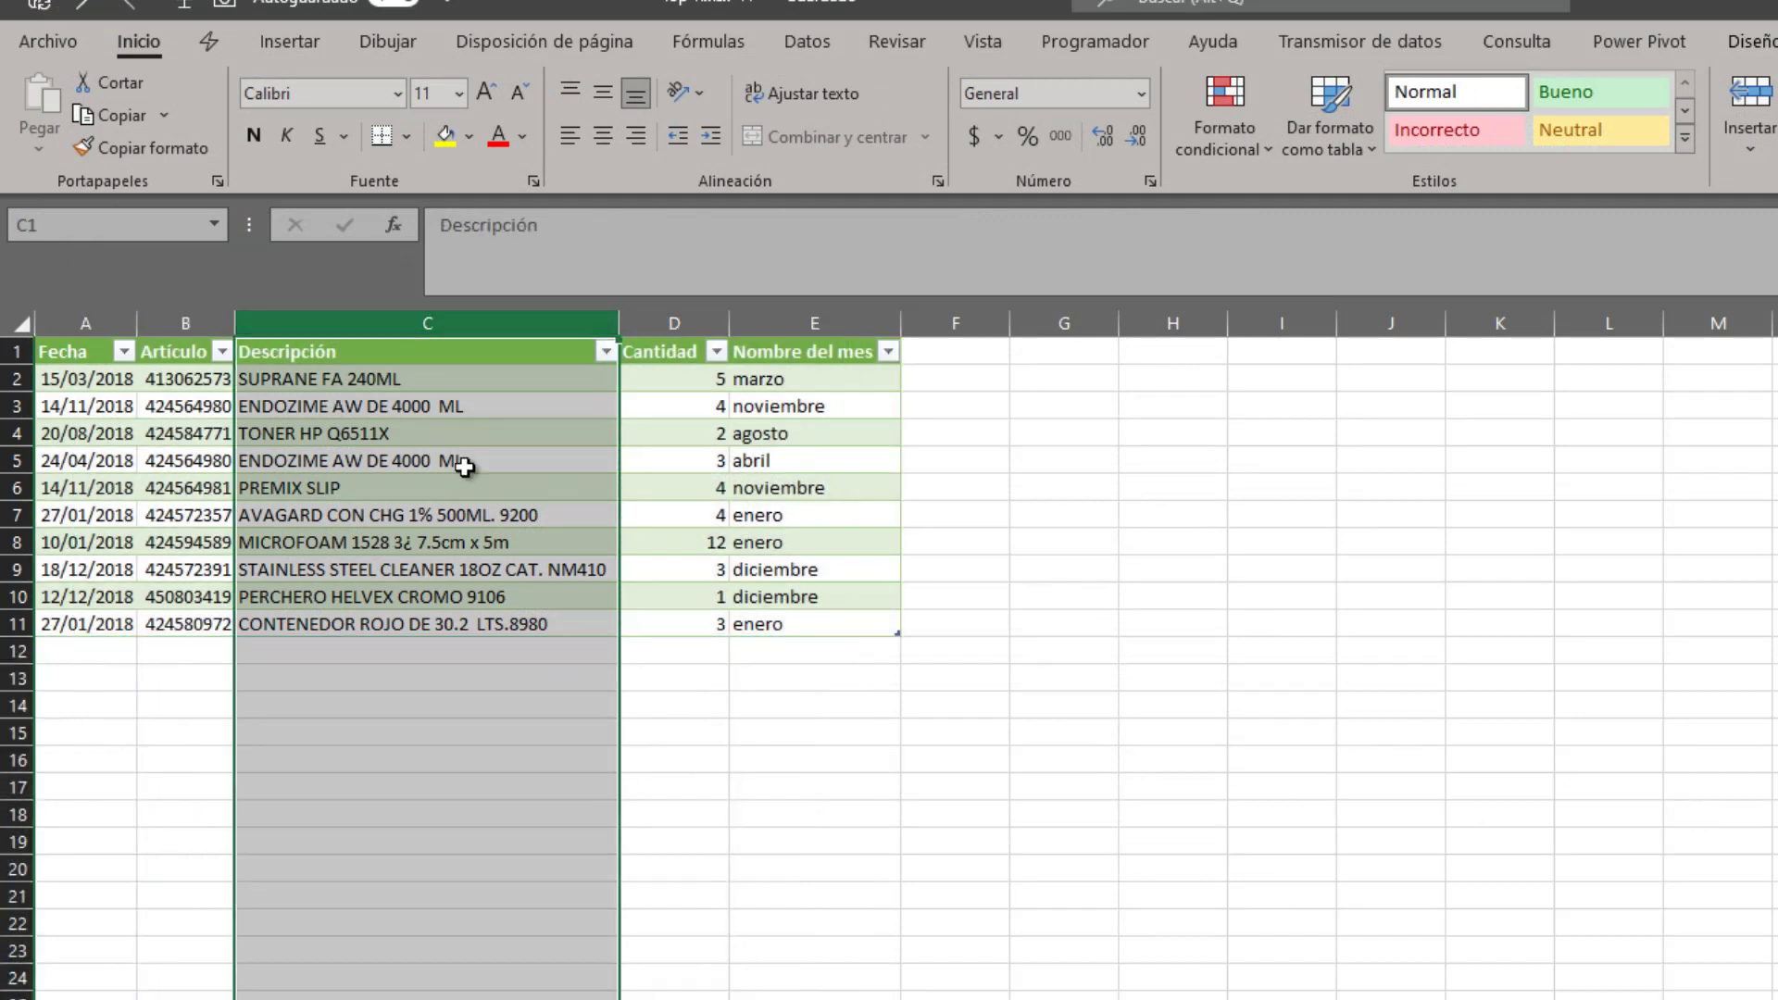
left_click(518, 487)
right_click(506, 457)
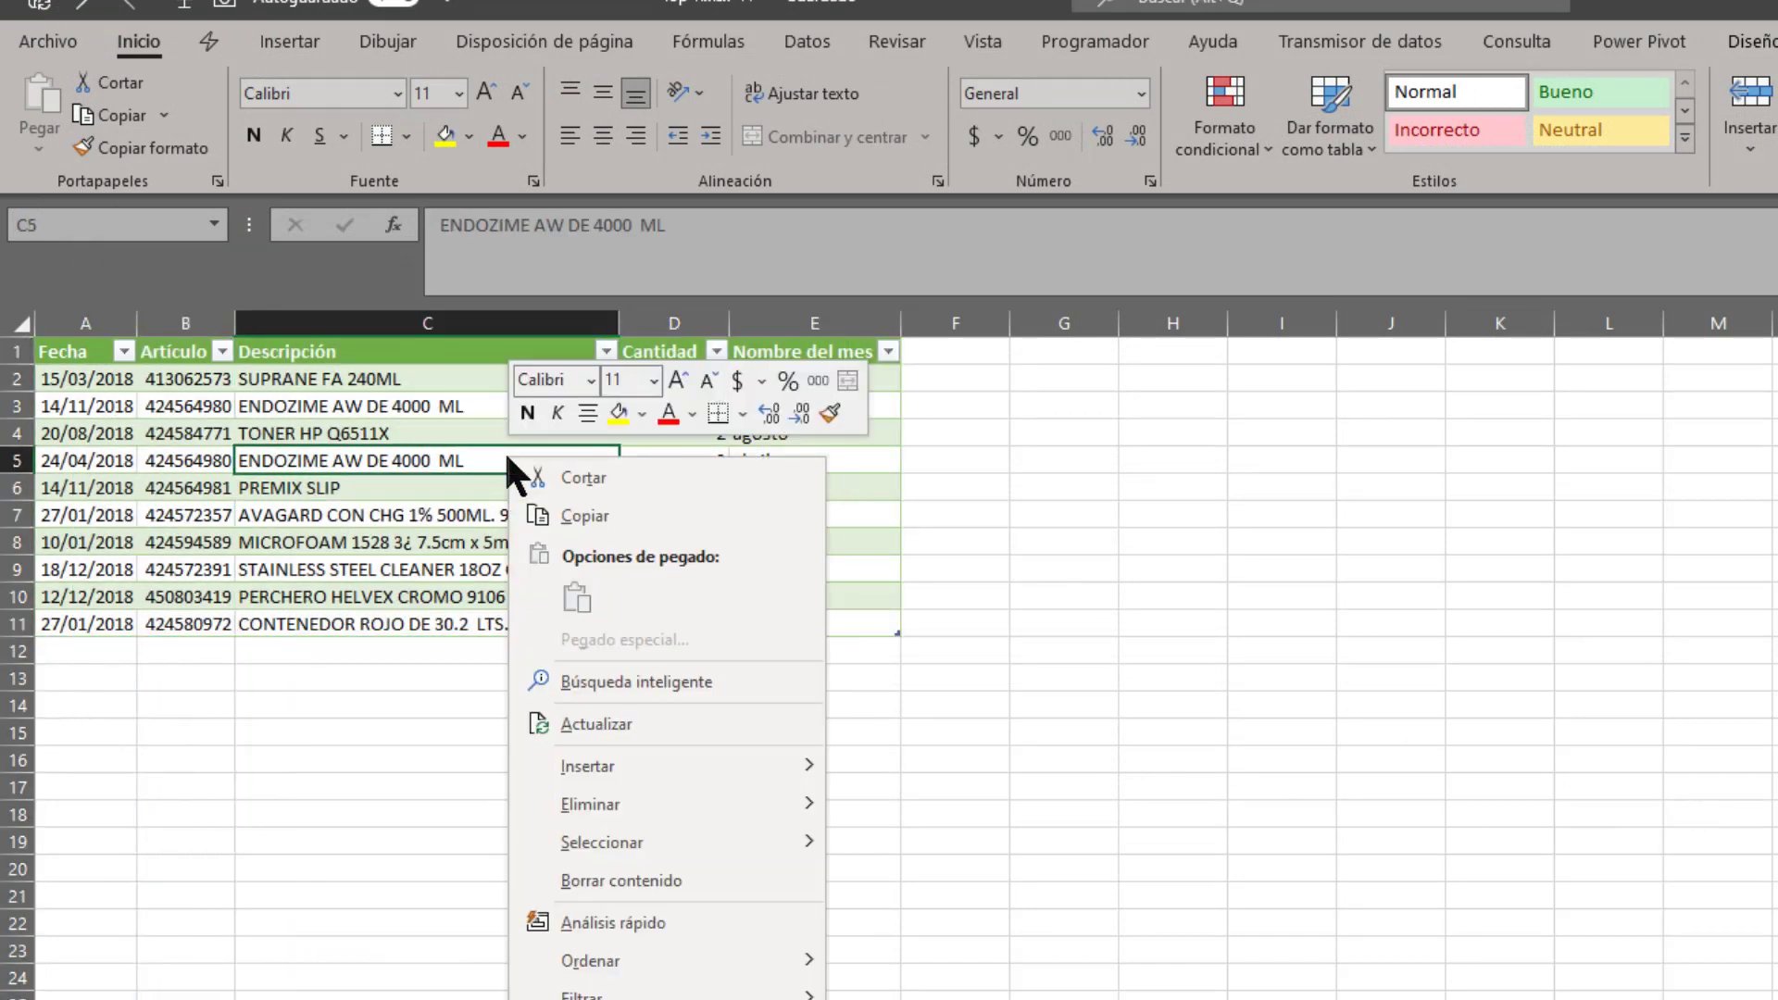
left_click(619, 727)
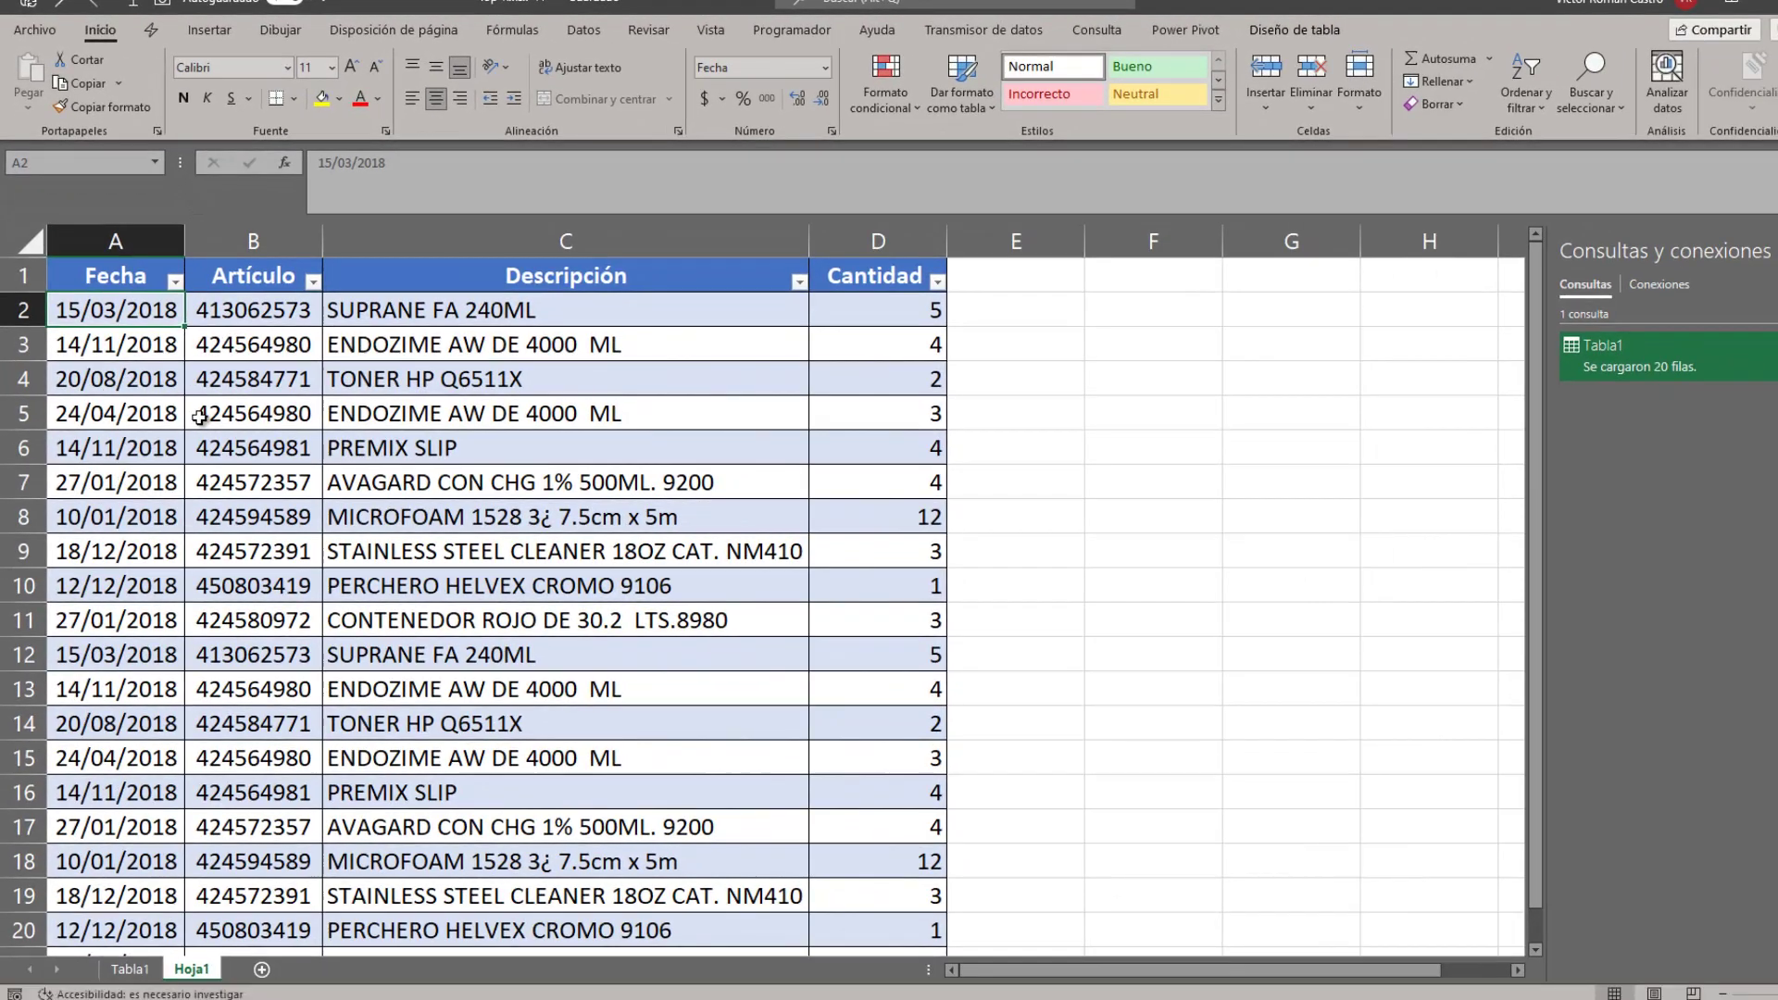
Copy the Hoja1 source rows again into rows 22–41, doubling the source to 40 rows.
key("ctrl+a")
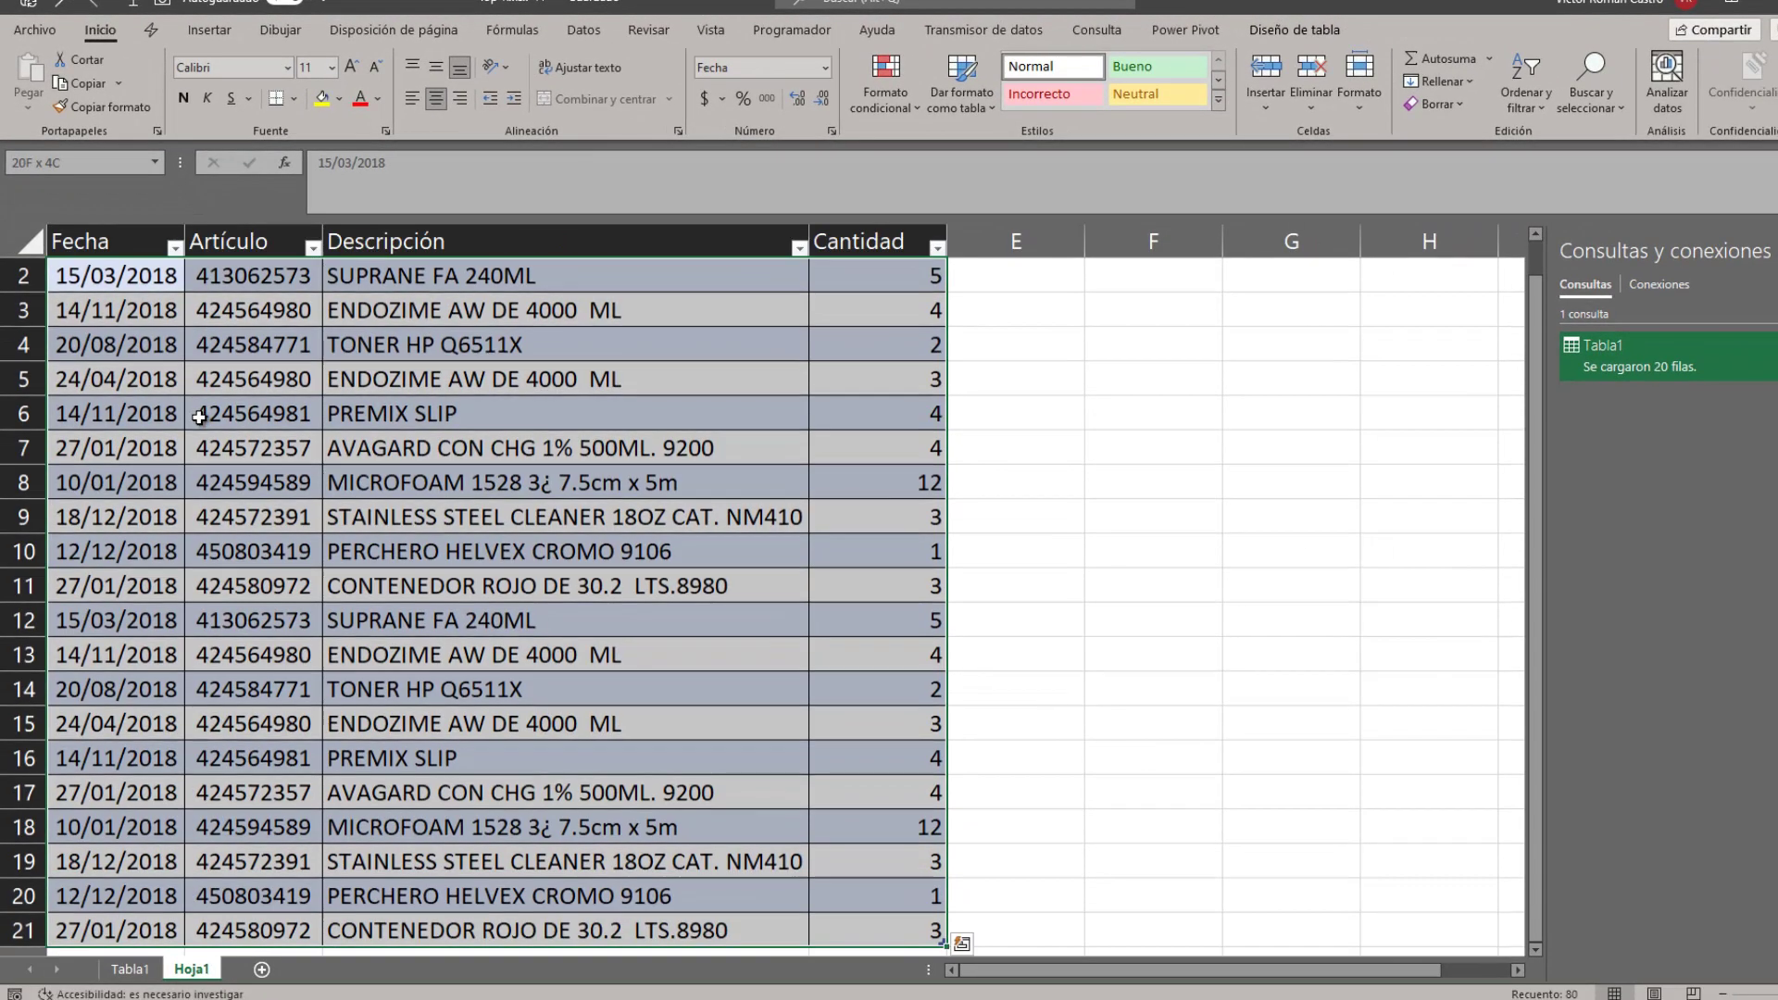
key("ctrl+c")
key("Down")
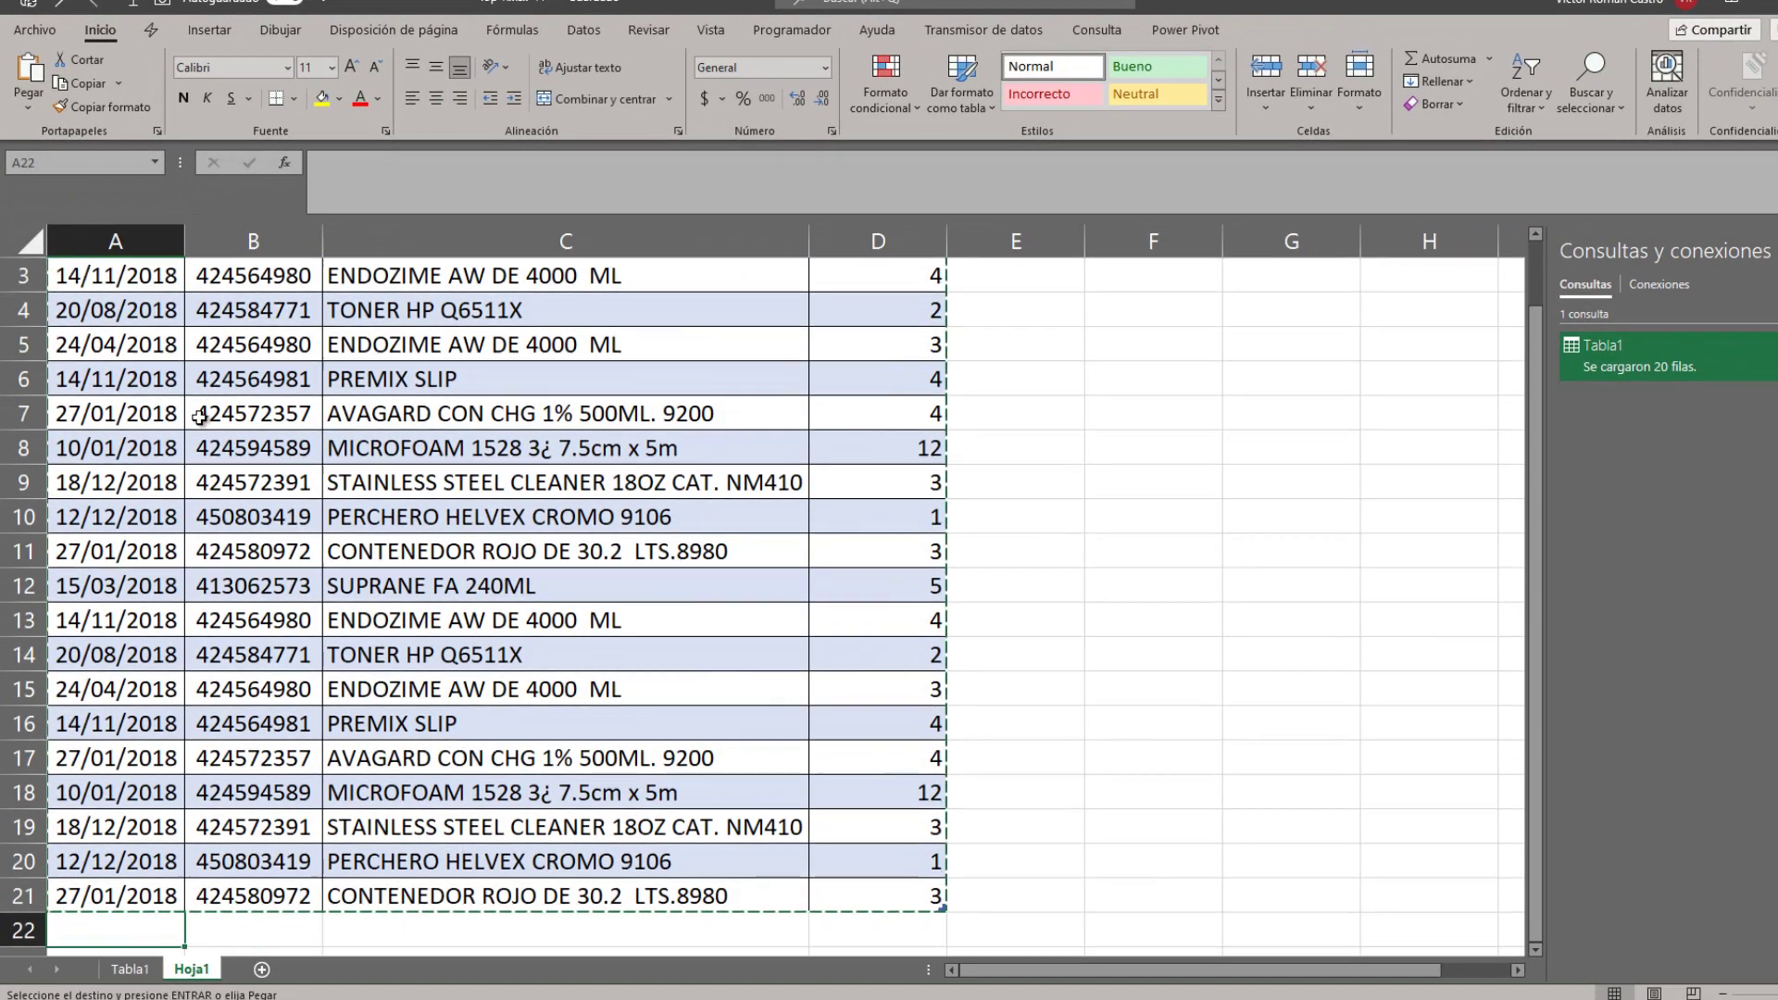
key("Return")
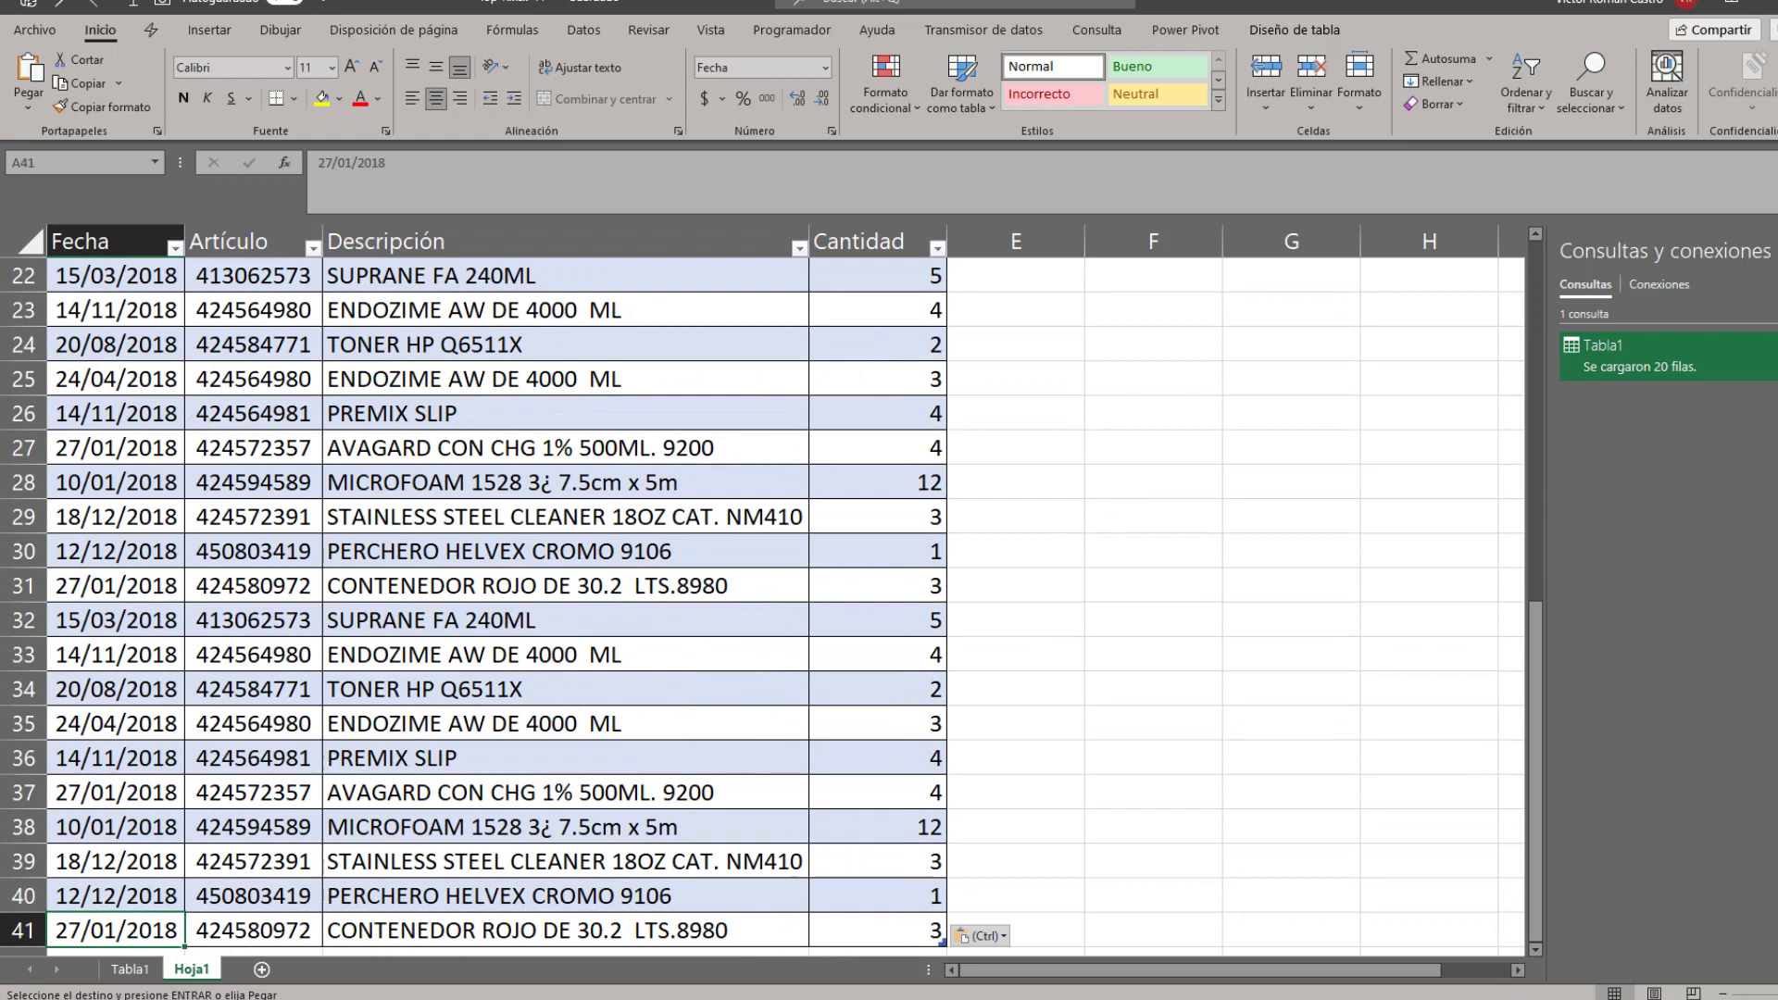
scroll(184, 719, "down", 3)
scroll(184, 719, "up", 2)
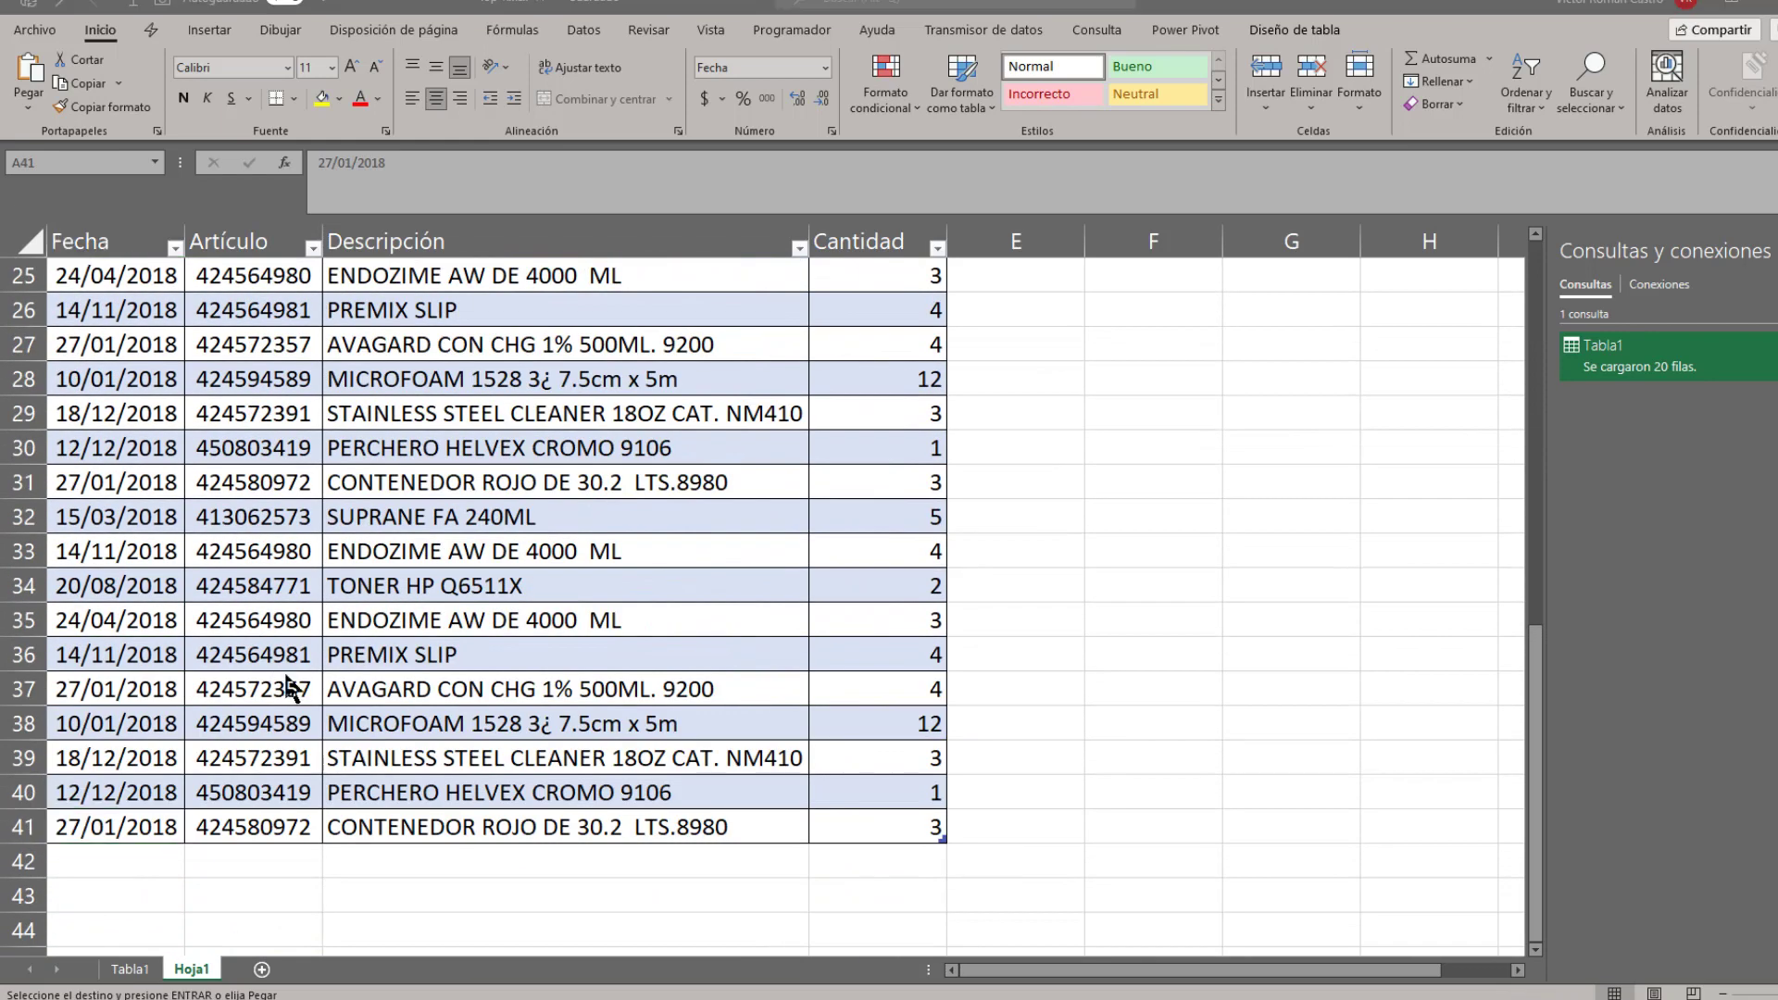
key("alt+Tab")
left_click(128, 969)
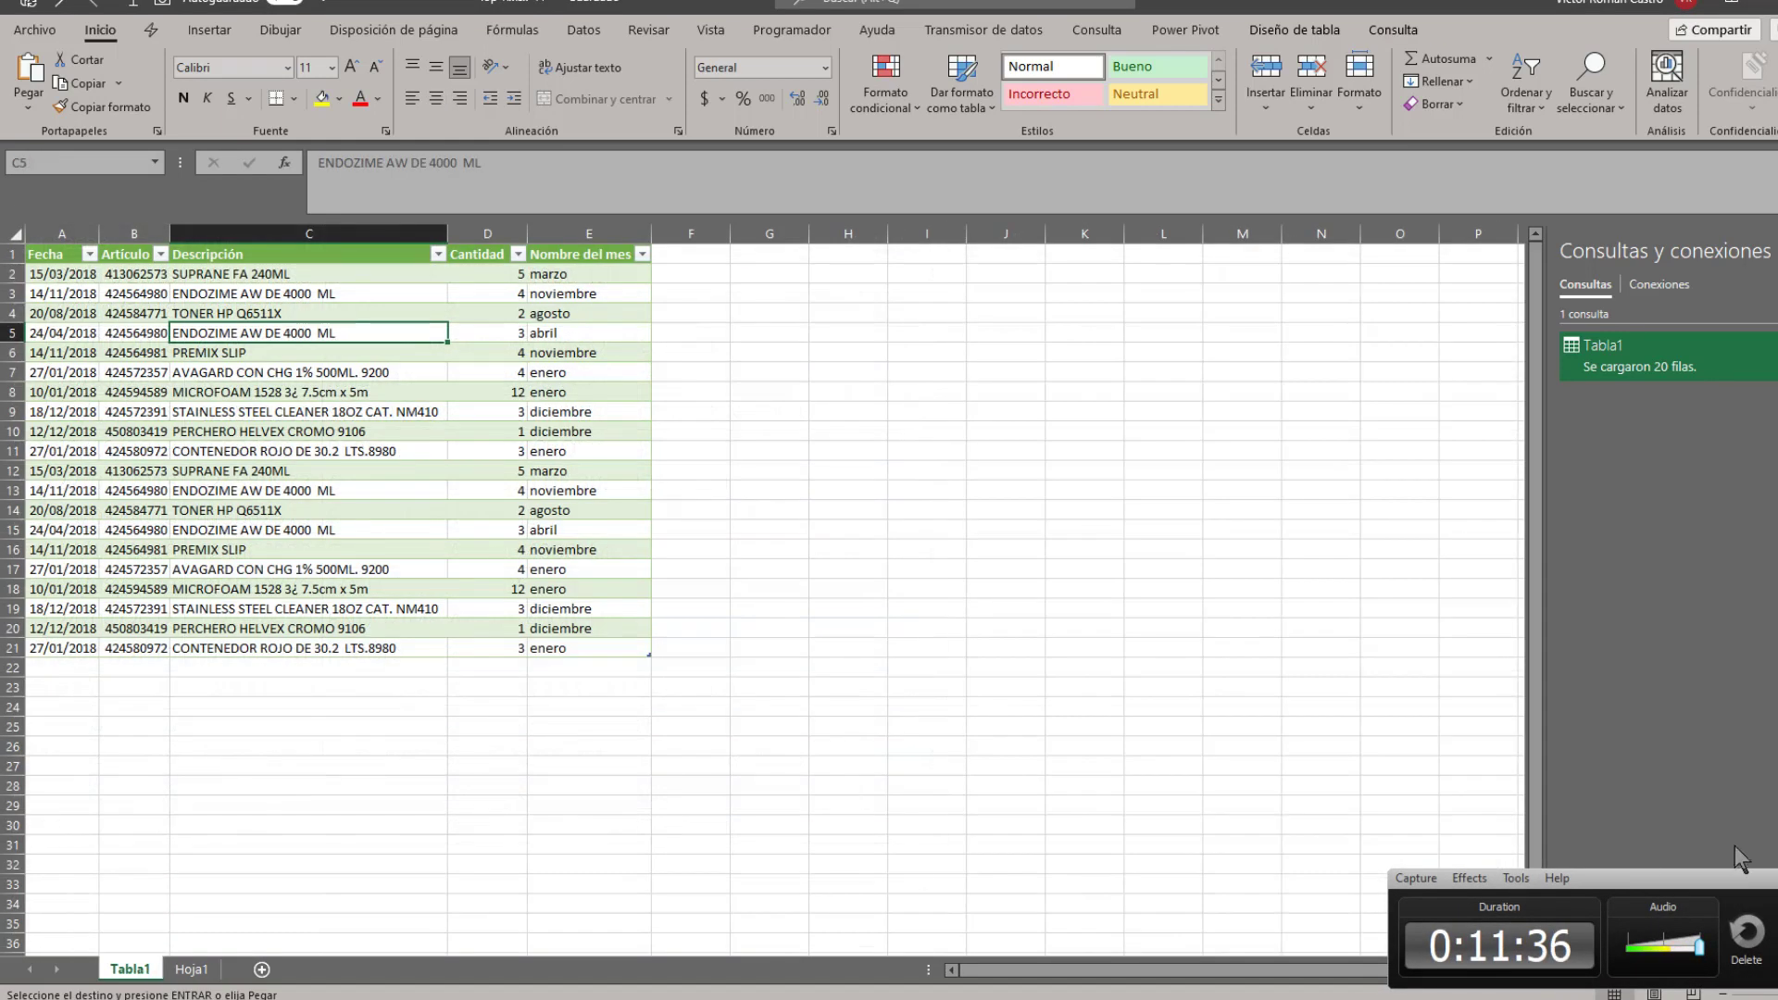
Refresh the Tabla1 query table via right-click Actualizar to pull in the 40 source rows.
left_click(1565, 792)
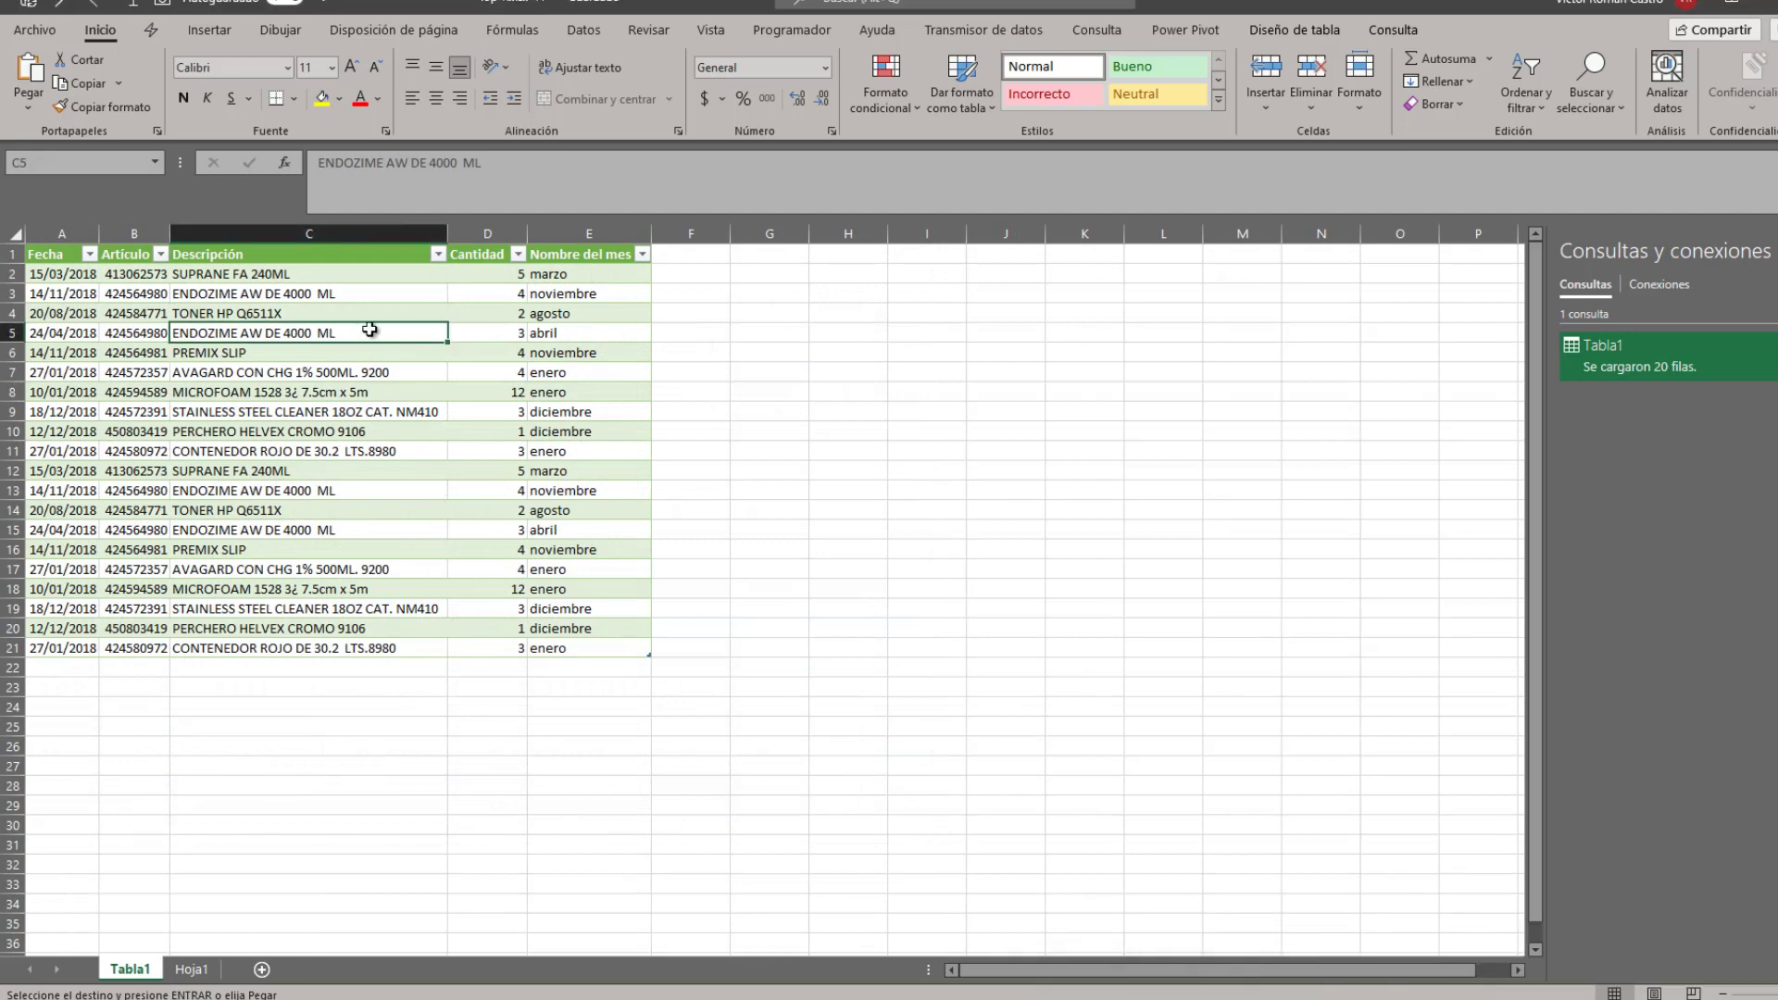
right_click(356, 352)
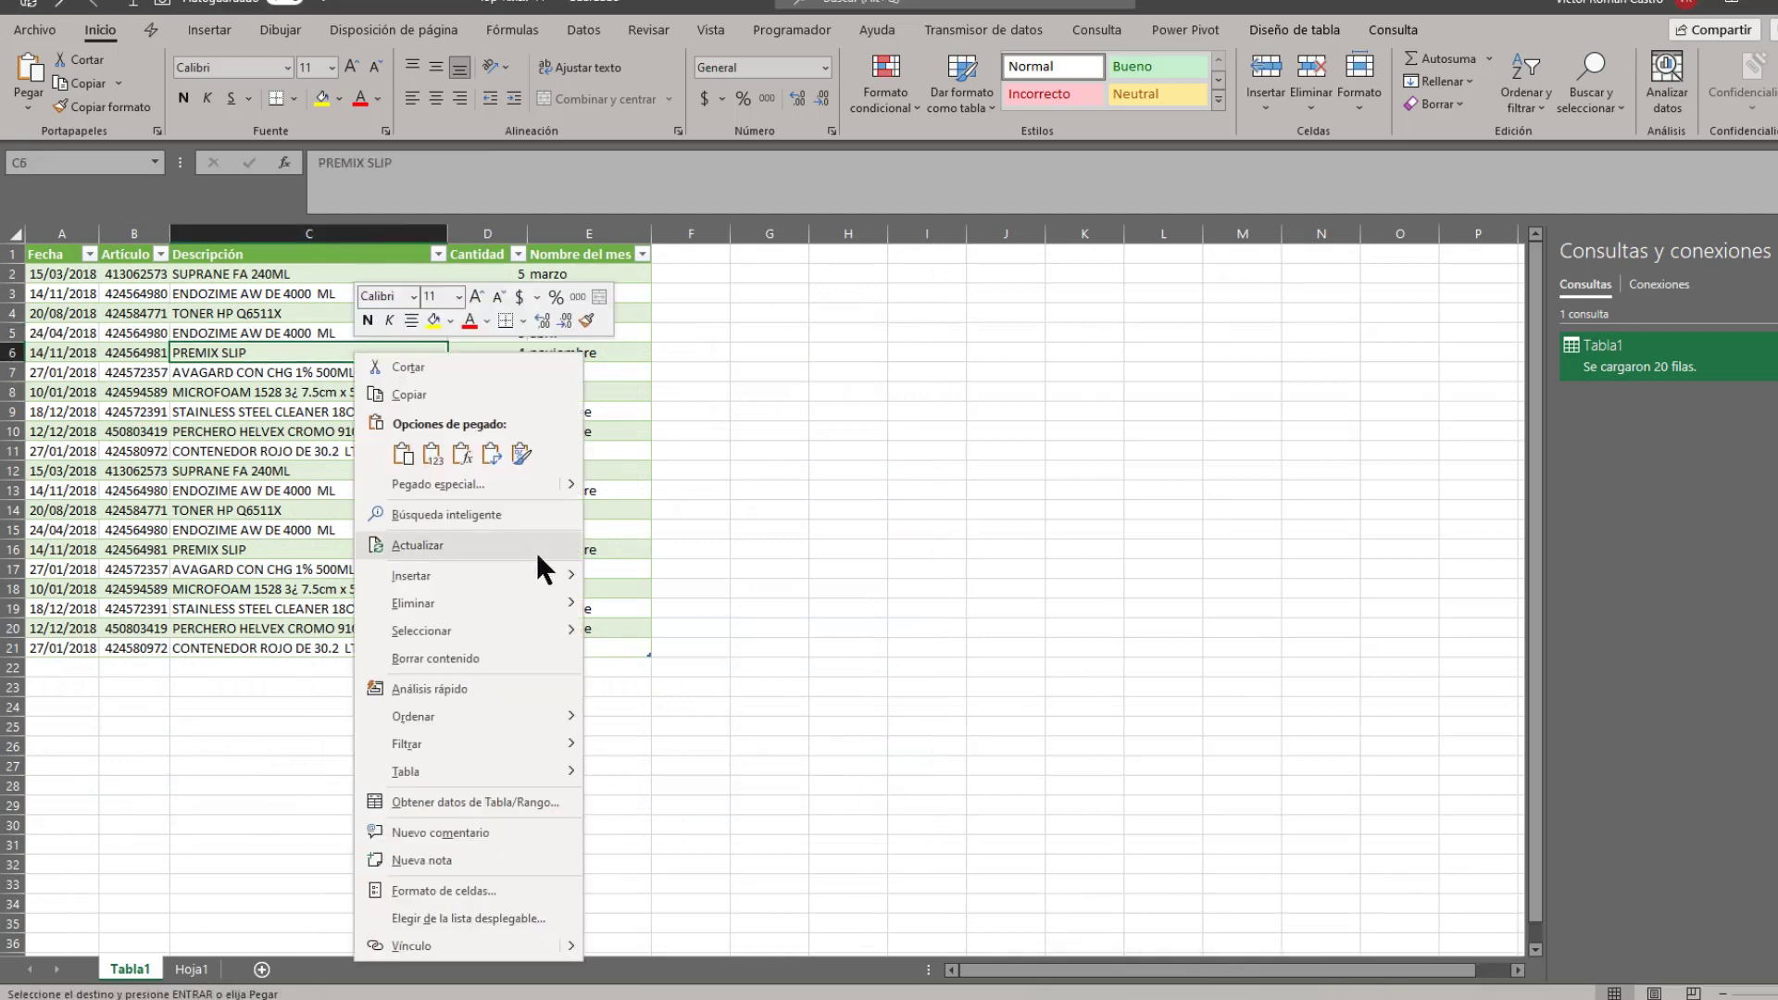
left_click(520, 553)
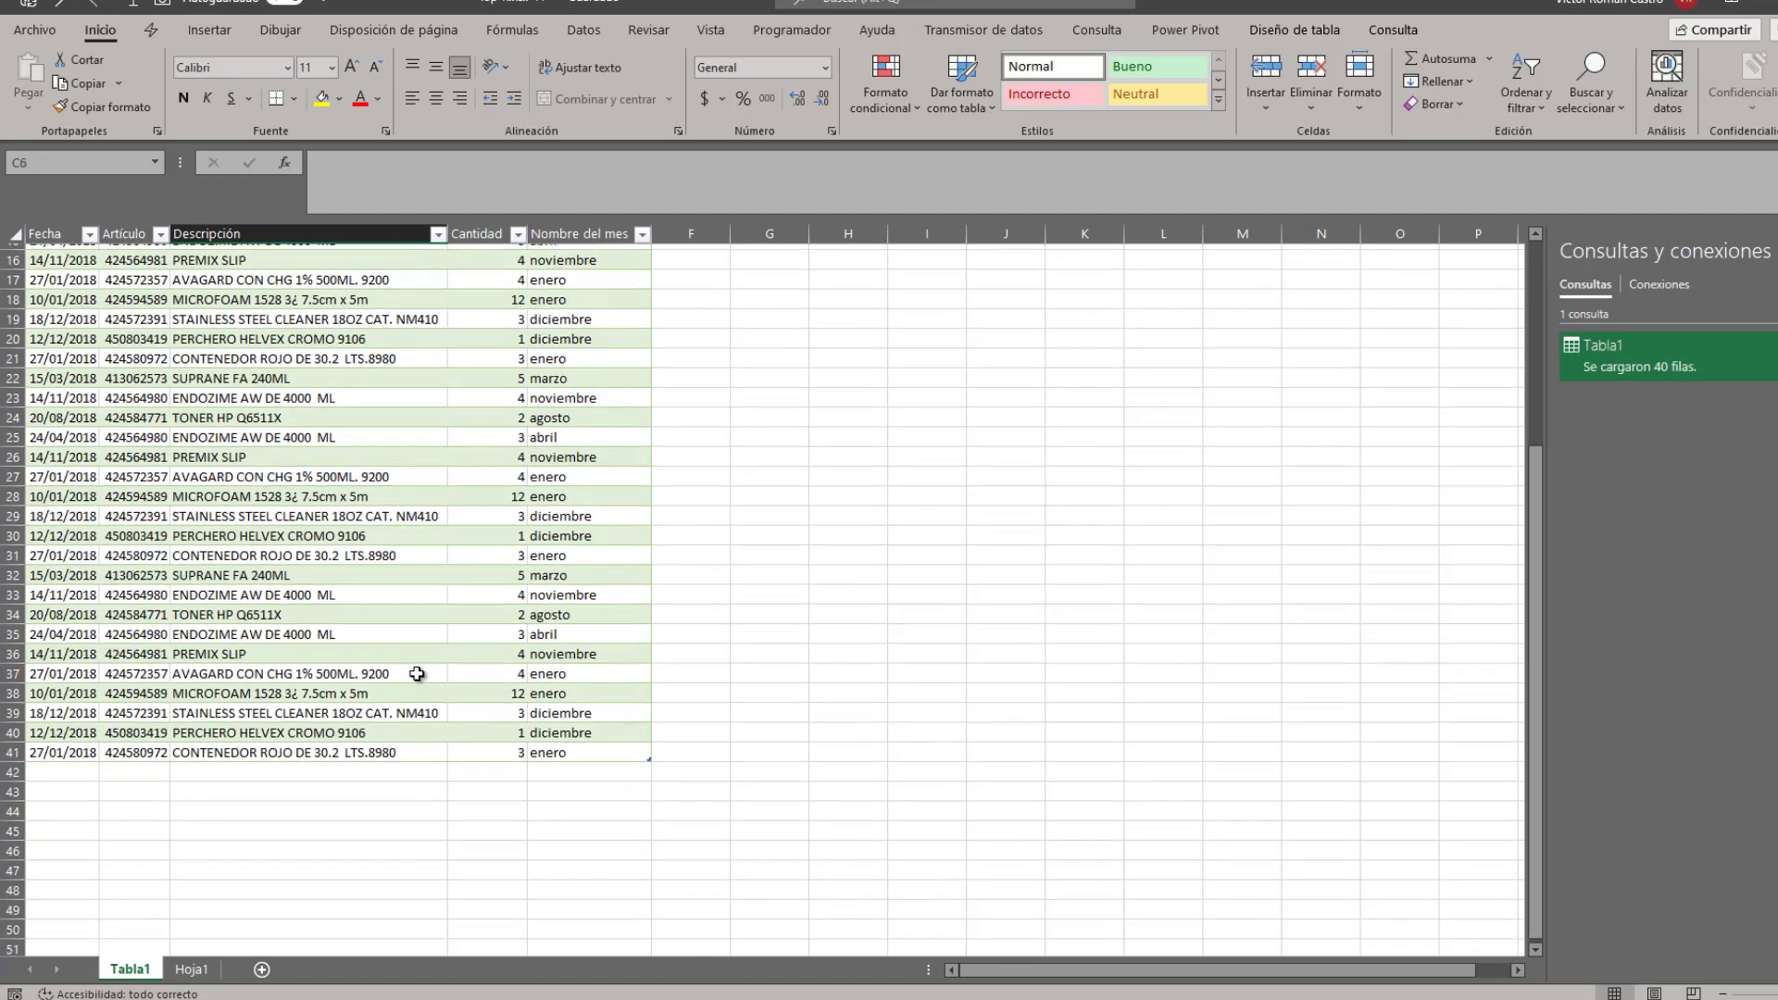
Compare the Hoja1 source through row 41 with the refreshed 40-row Tabla1 output.
left_click(188, 969)
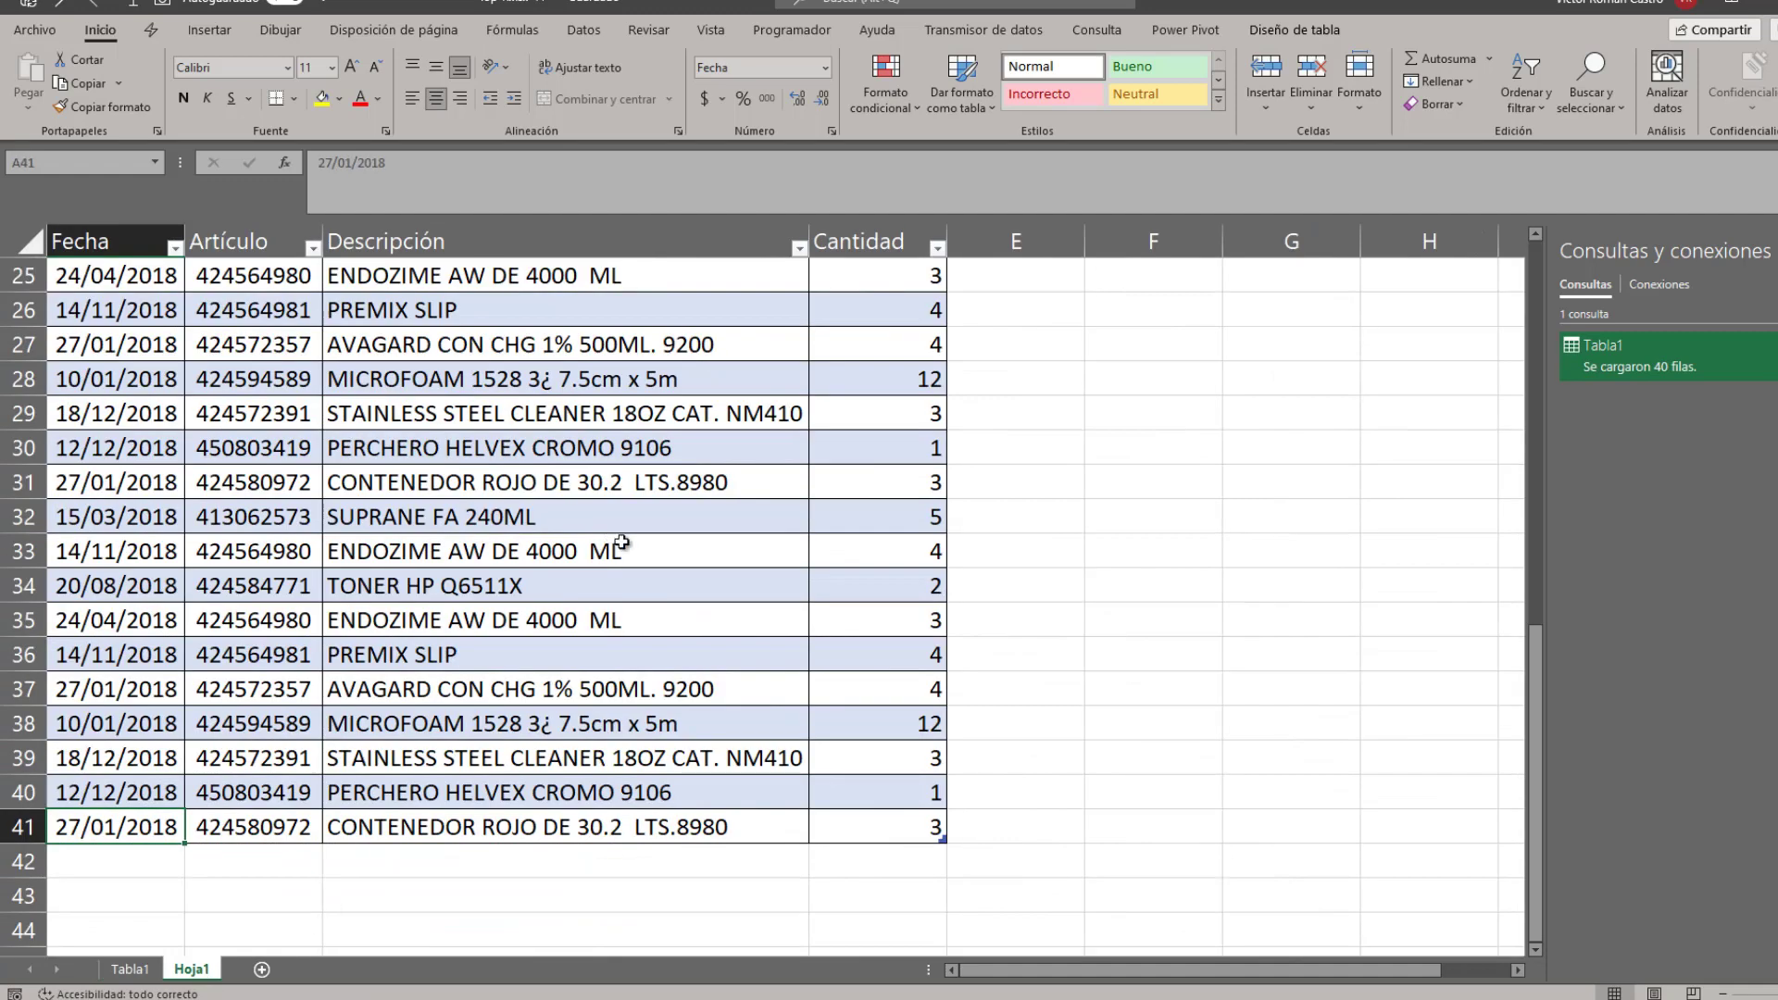
scroll(870, 781, "up", 5)
scroll(815, 709, "down", 5)
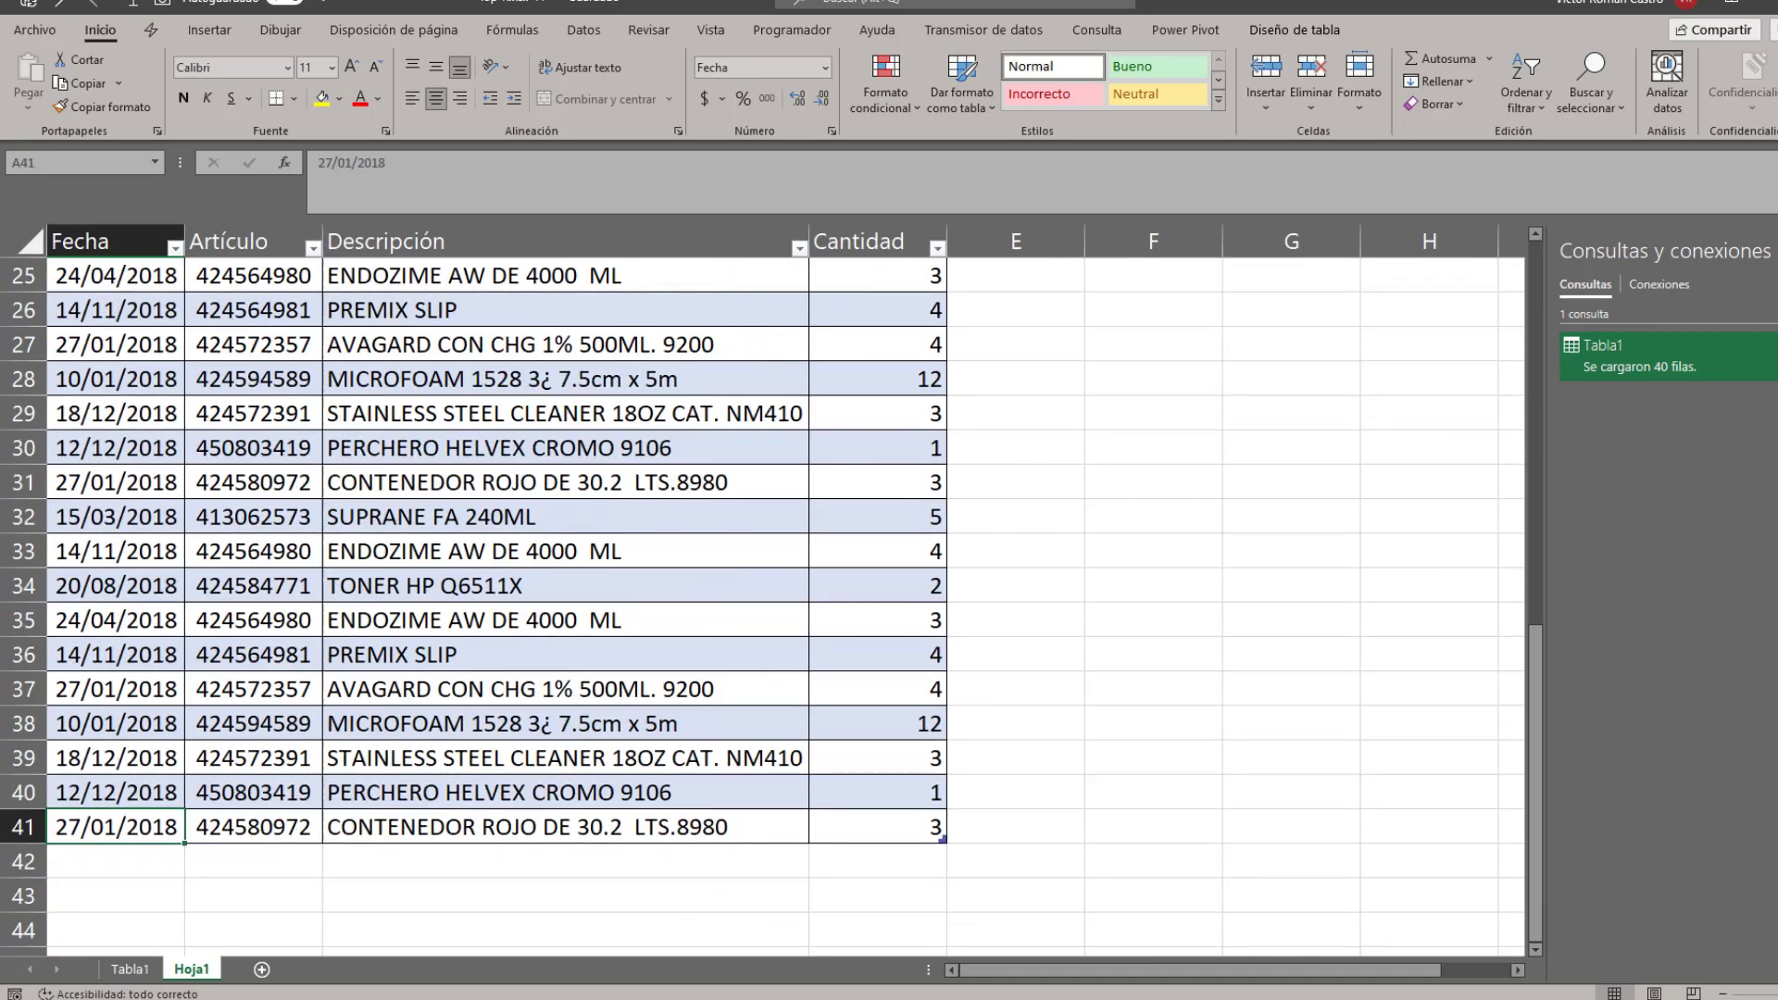
left_click(130, 969)
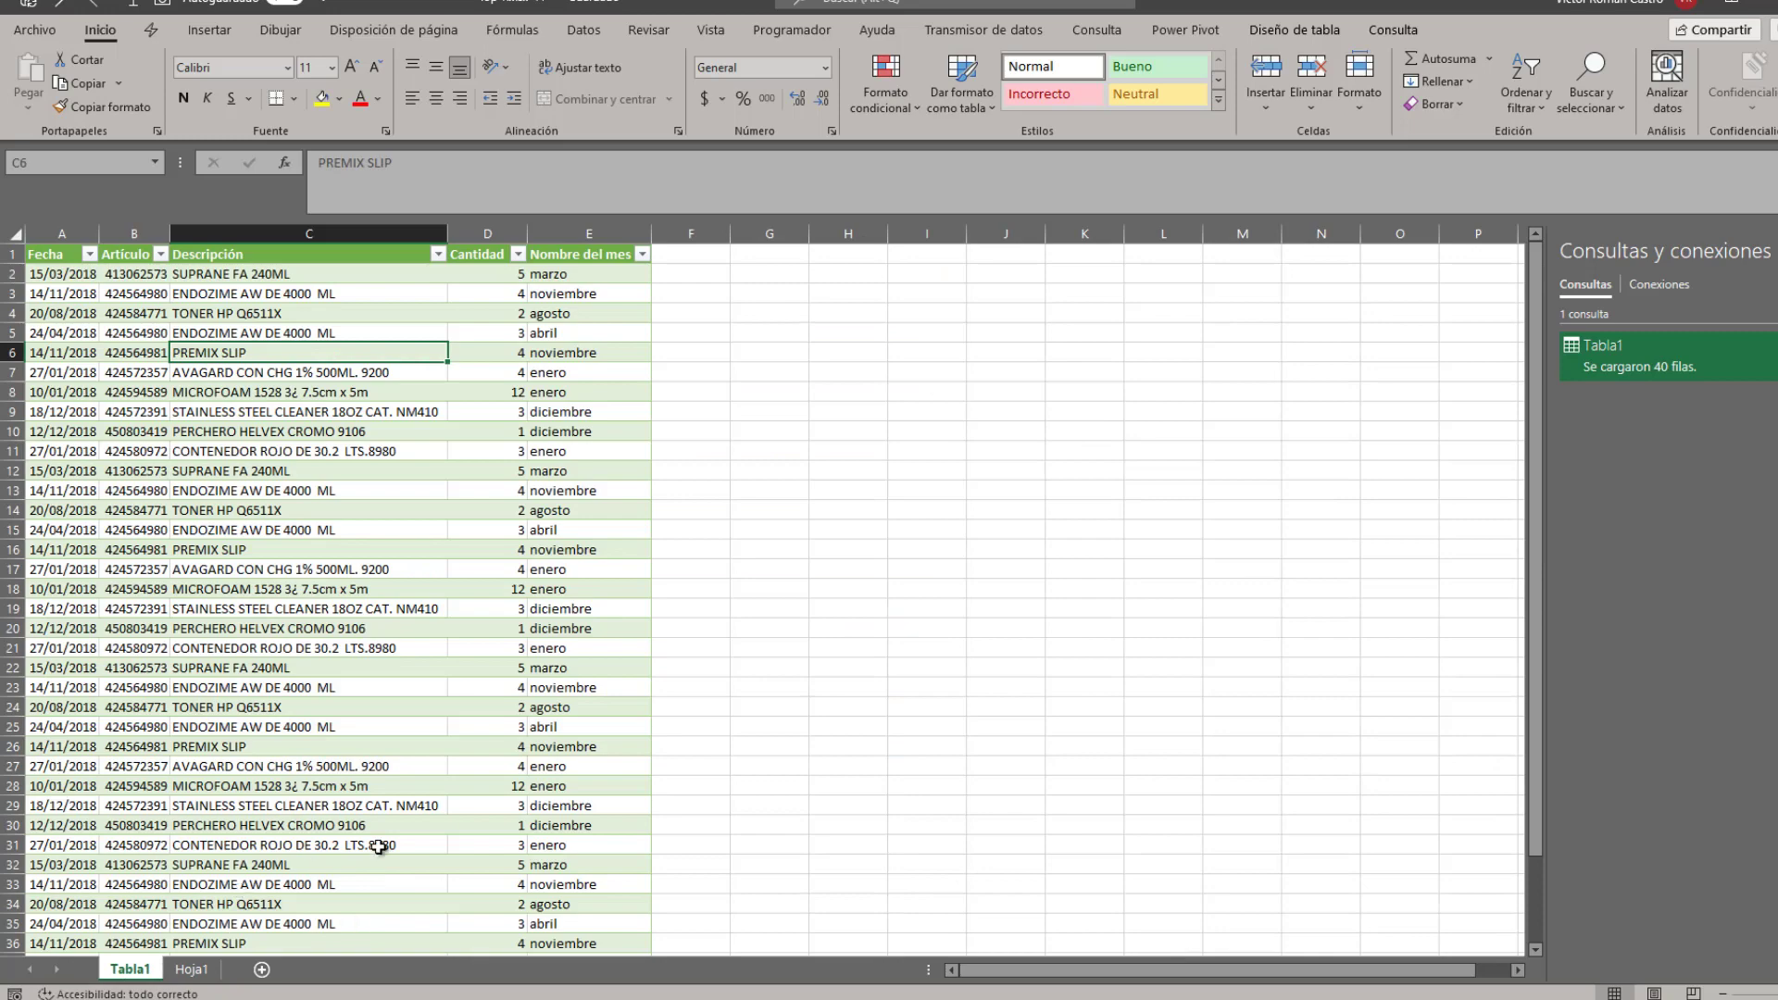
scroll(560, 499, "down", 5)
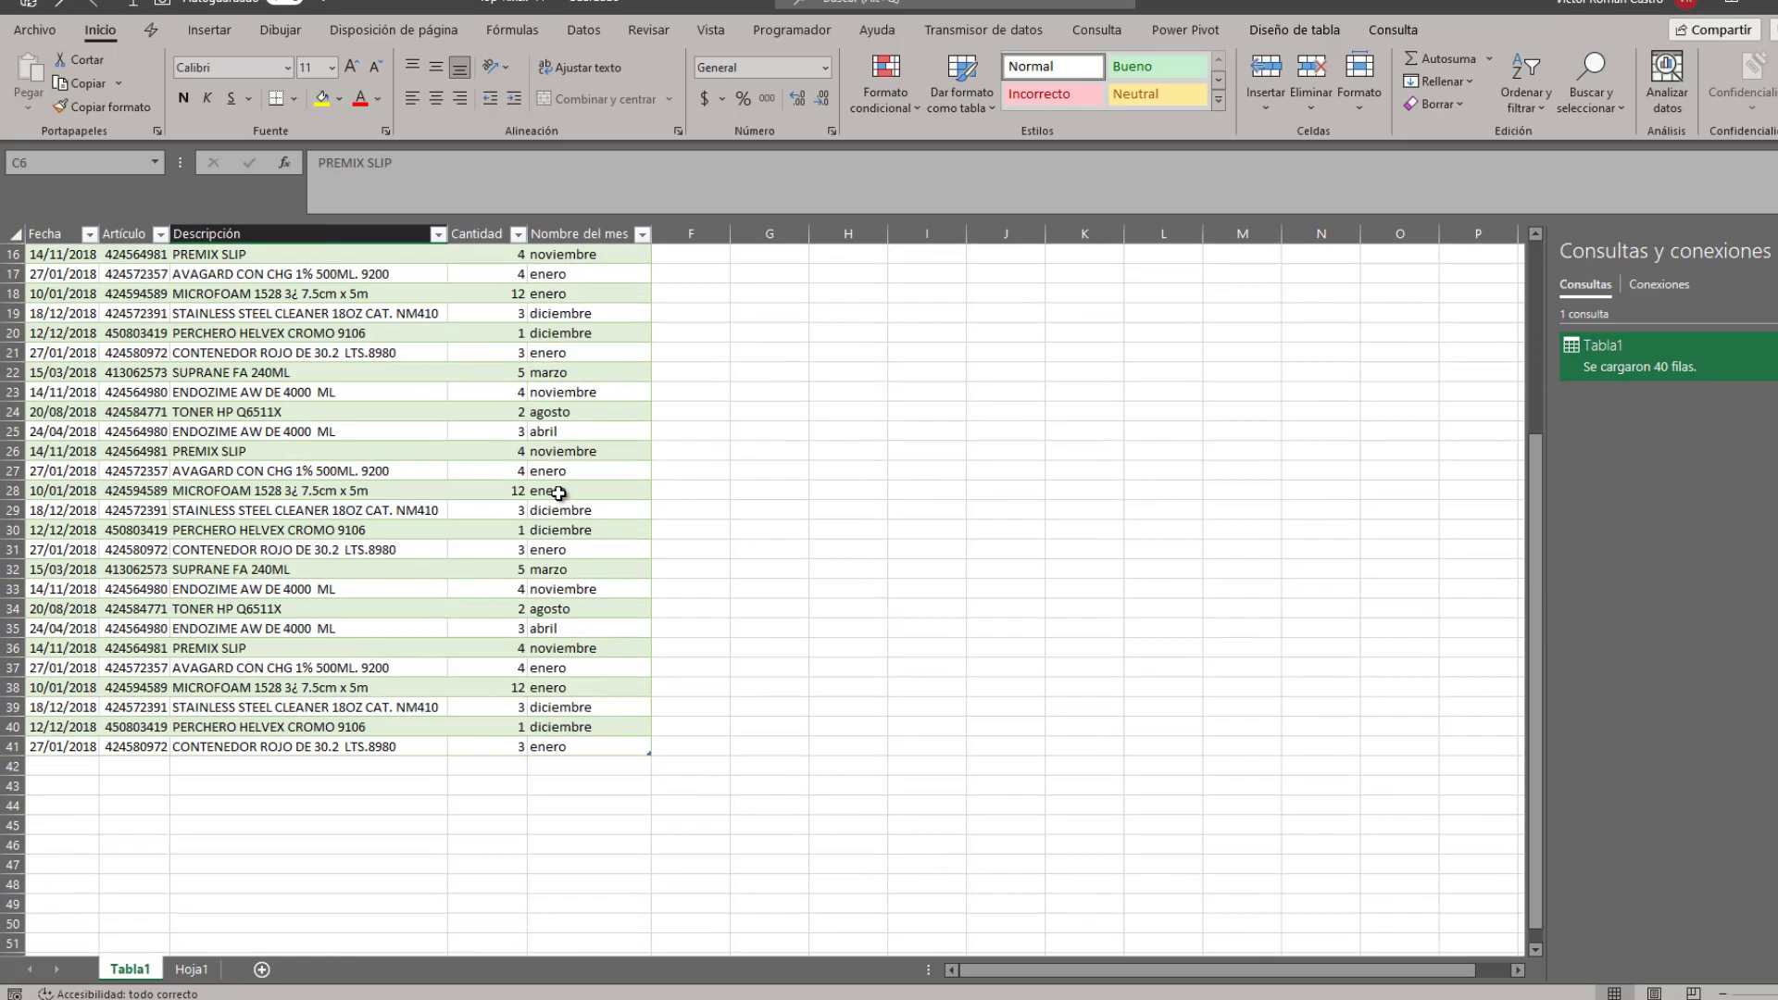
scroll(568, 734, "up", 2)
scroll(575, 726, "up", 2)
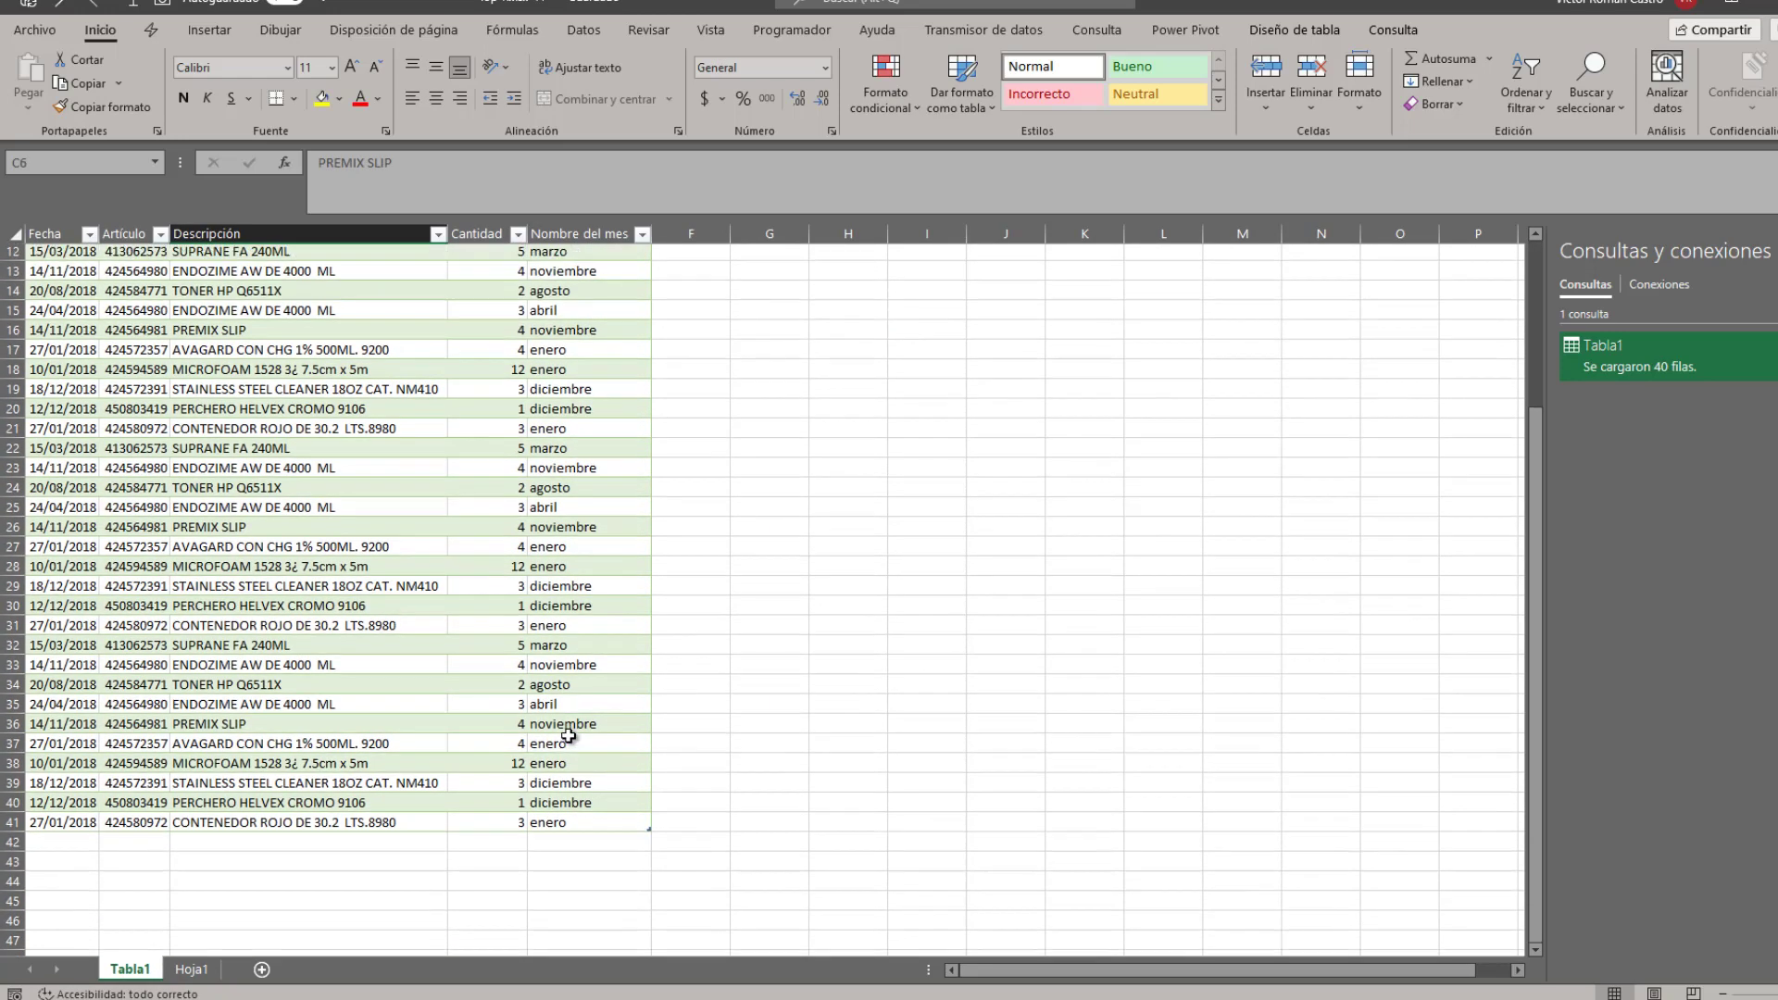
scroll(595, 734, "up", 1)
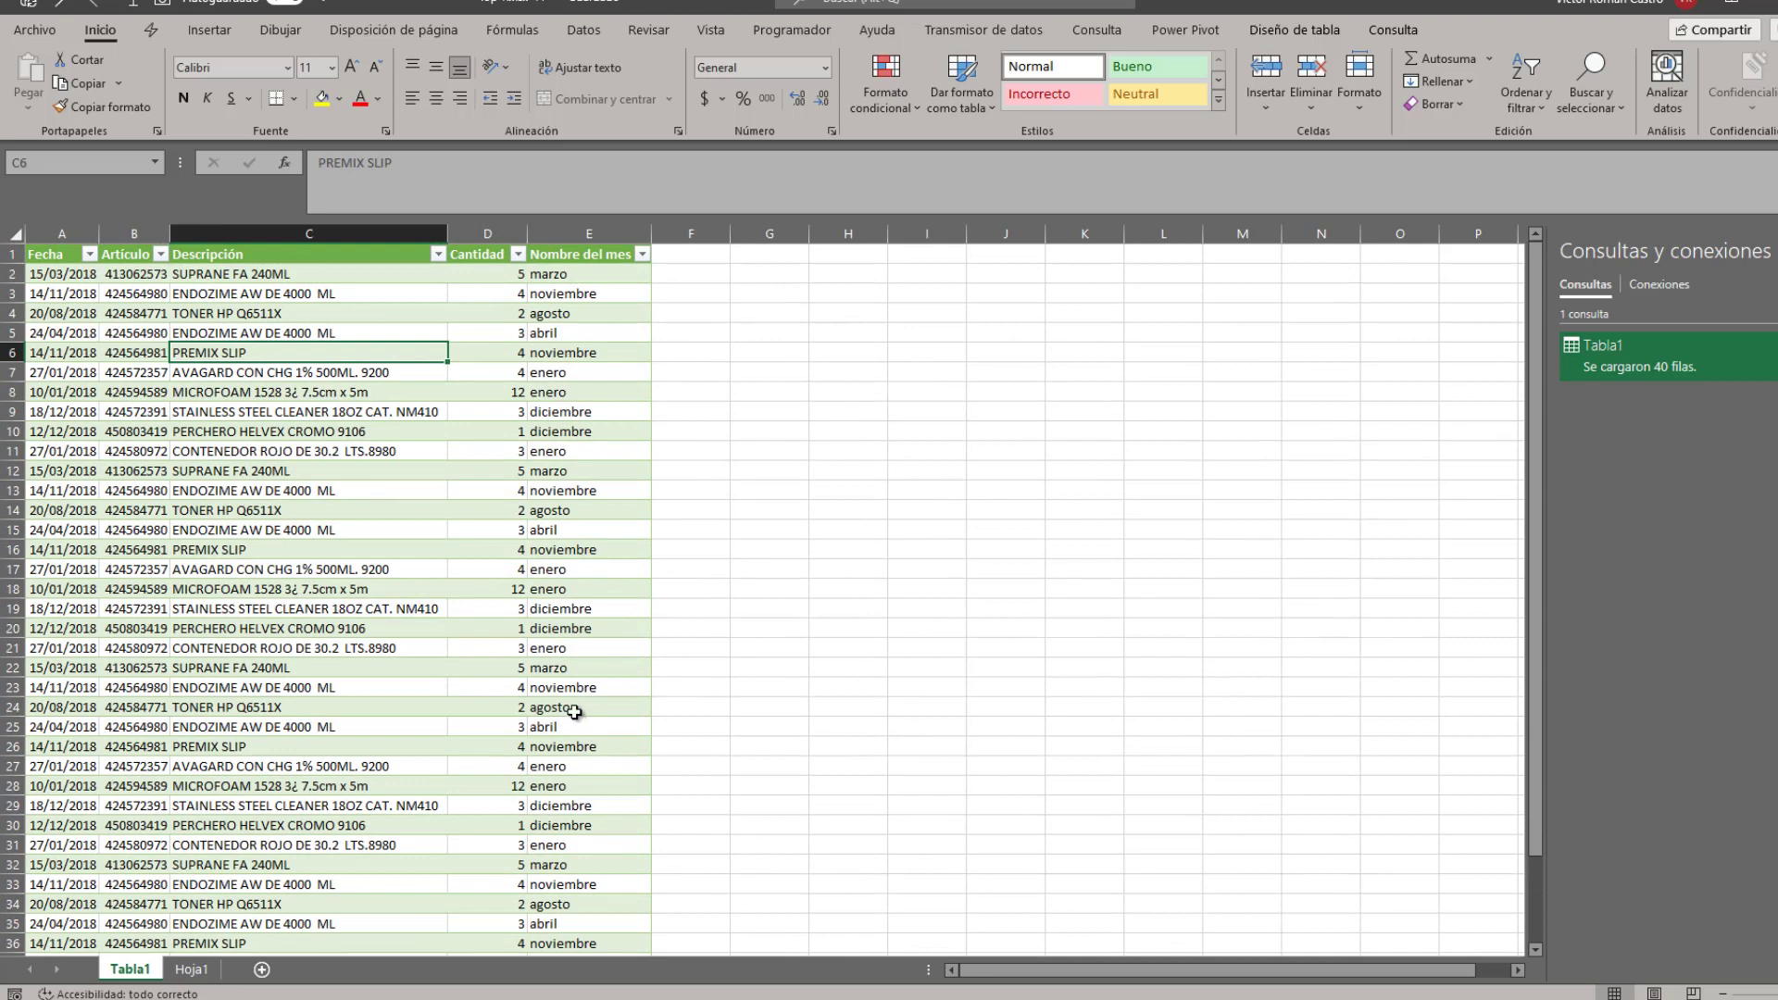